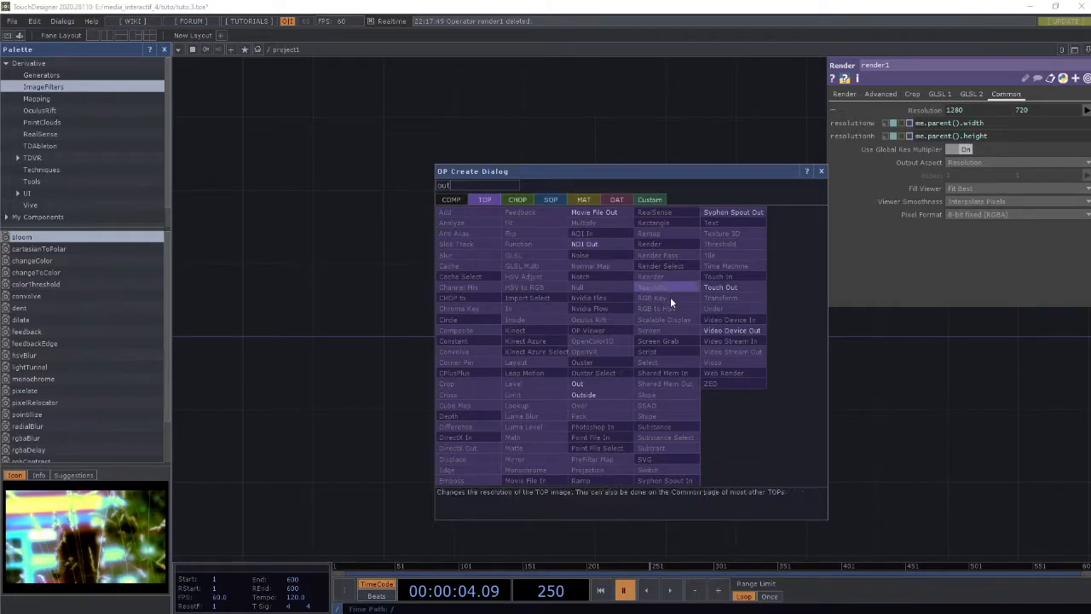
Connect an Out TOP to the output of render1 and move it farther away to leave room between them
click(582, 384)
click(856, 348)
drag(745, 456, 594, 410)
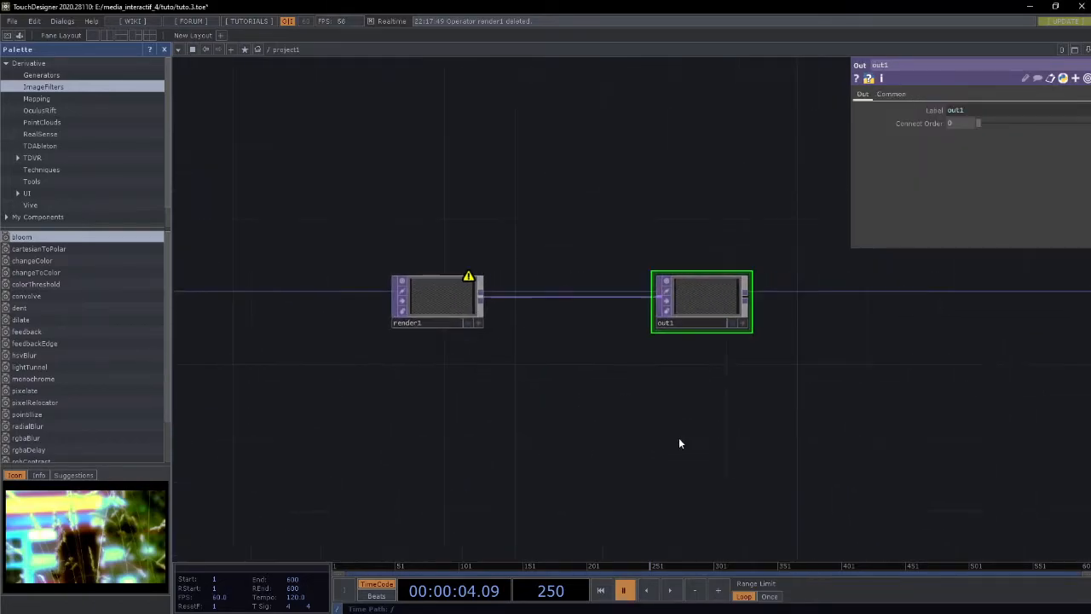
drag(726, 309, 869, 309)
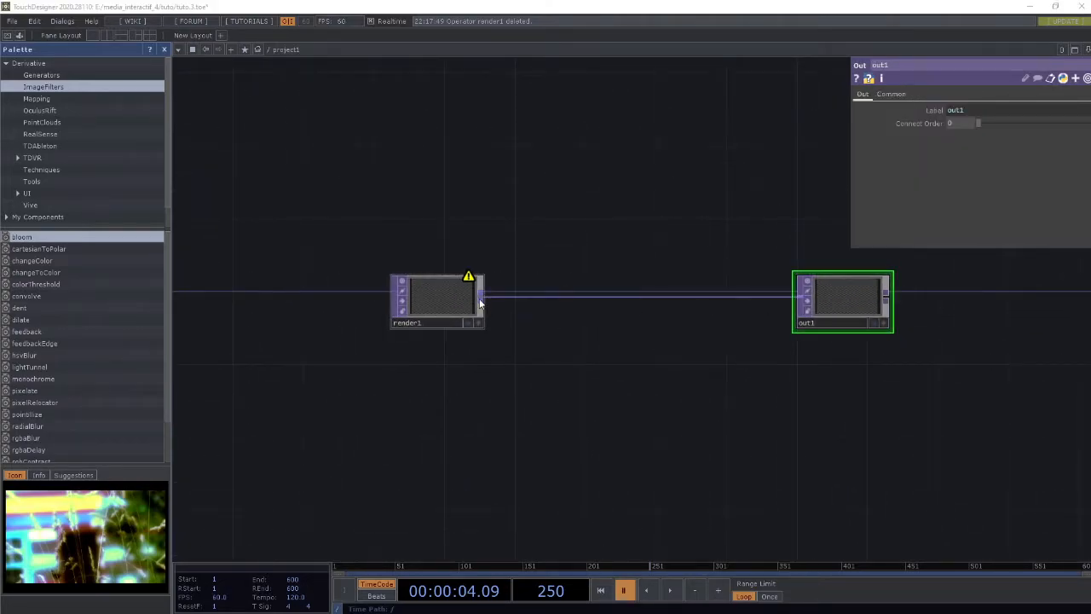
Insert a Transform TOP on the wire between render1 and out1
key(Tab)
text(trans)
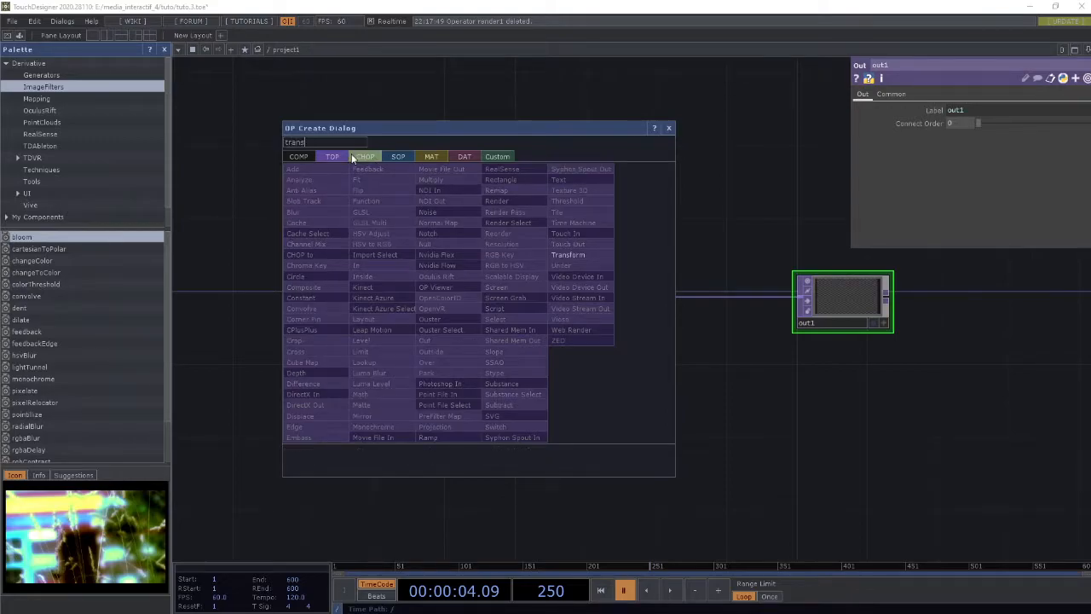
click(569, 255)
click(562, 320)
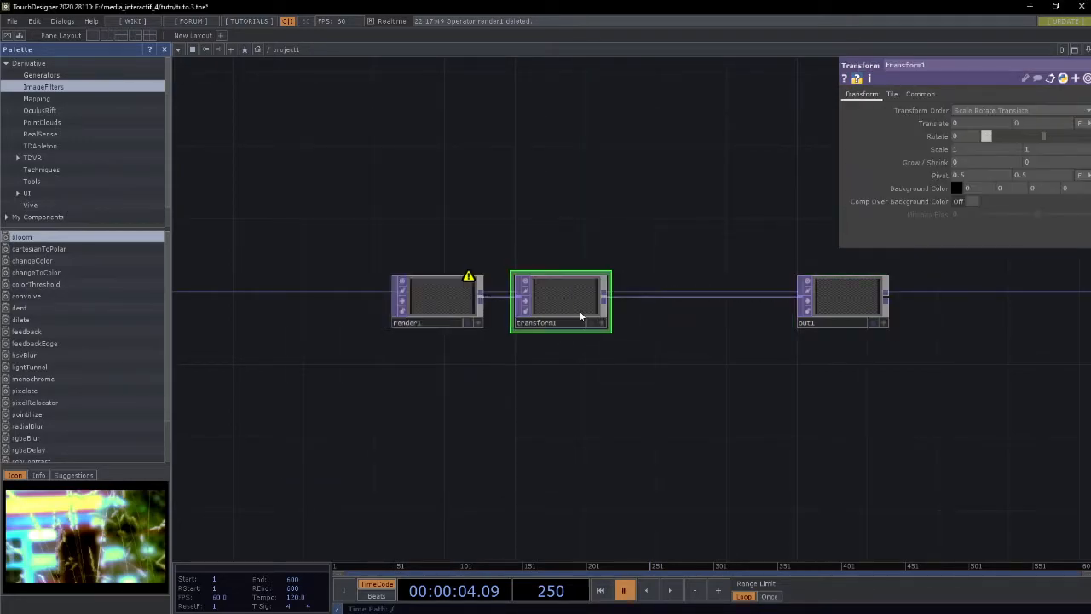
Set transform1's background color to white and turn on Comp Over Background Color
click(956, 188)
click(1024, 170)
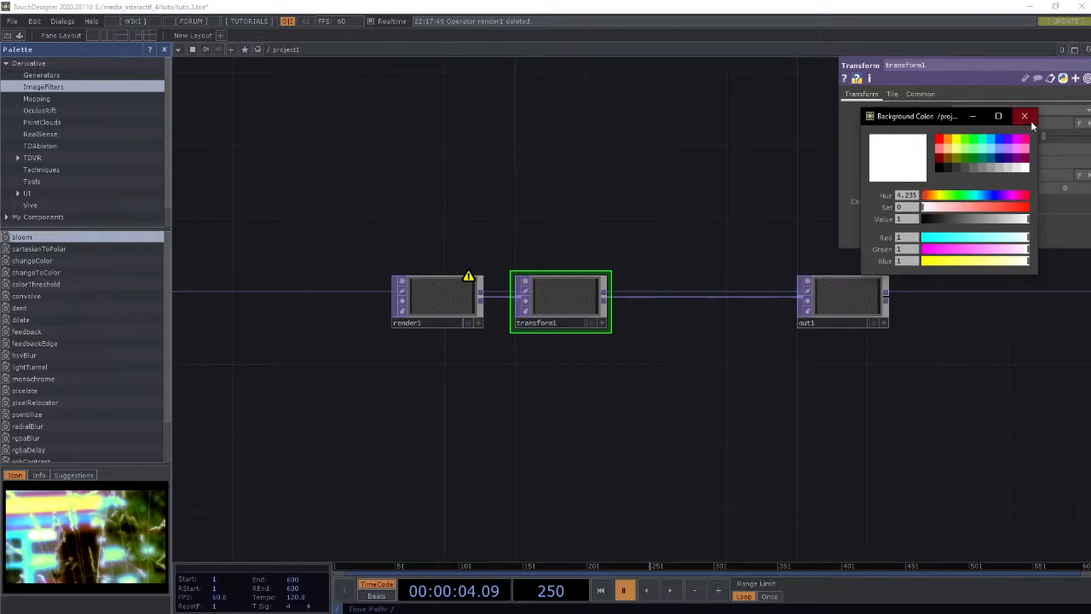
click(1024, 116)
click(970, 201)
Insert a Lookup TOP between transform1 and out1, moving out1 farther away to make room
drag(844, 298, 950, 299)
right_click(607, 306)
text(look)
key(Return)
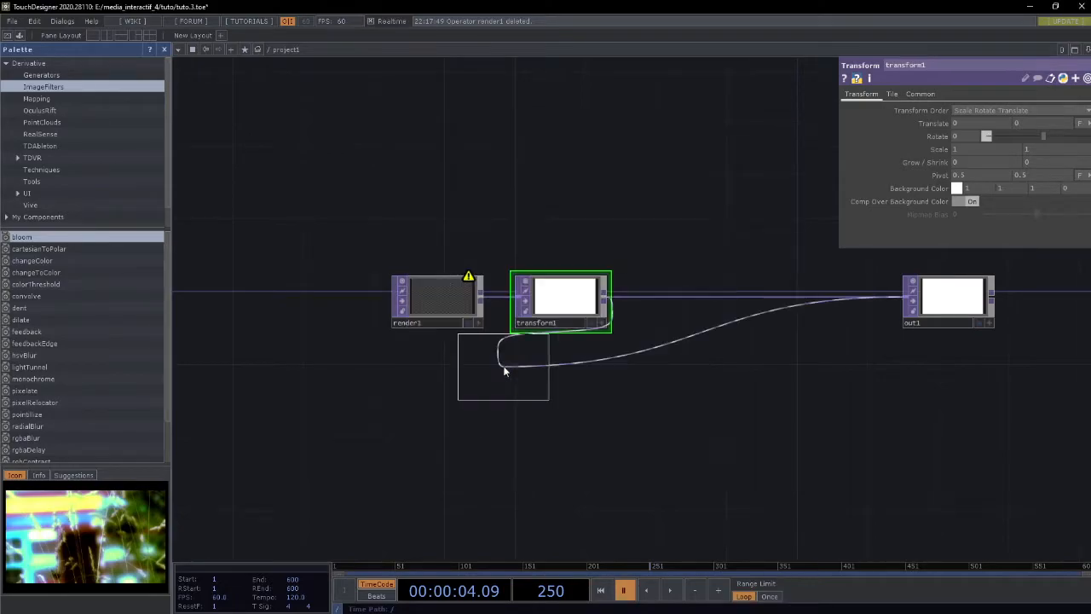
click(771, 298)
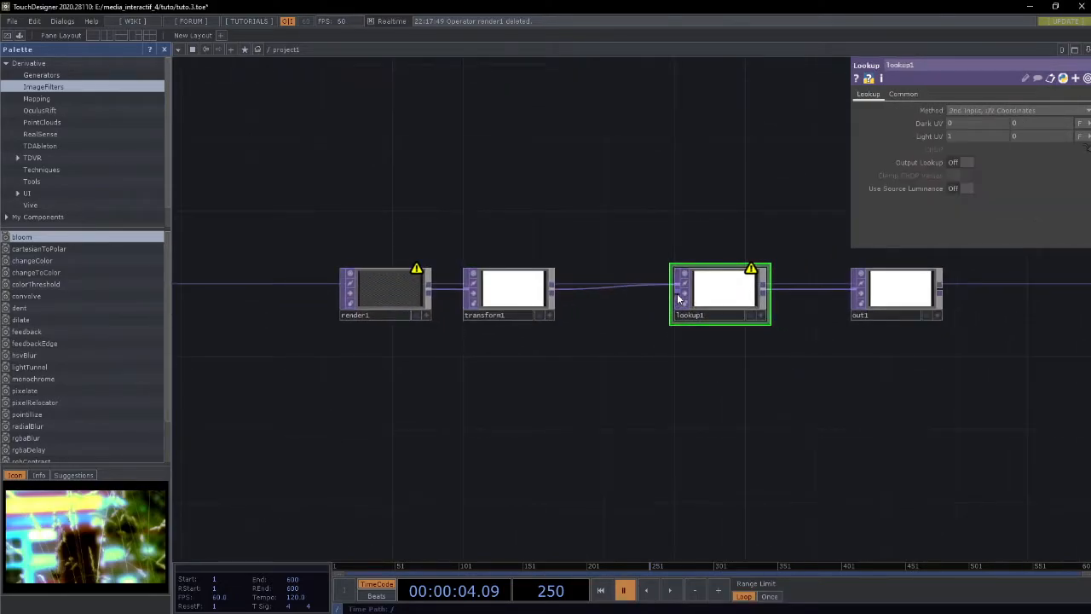
Add a Ramp TOP below the chain, feeding the second input of lookup1
right_click(680, 294)
text(ram)
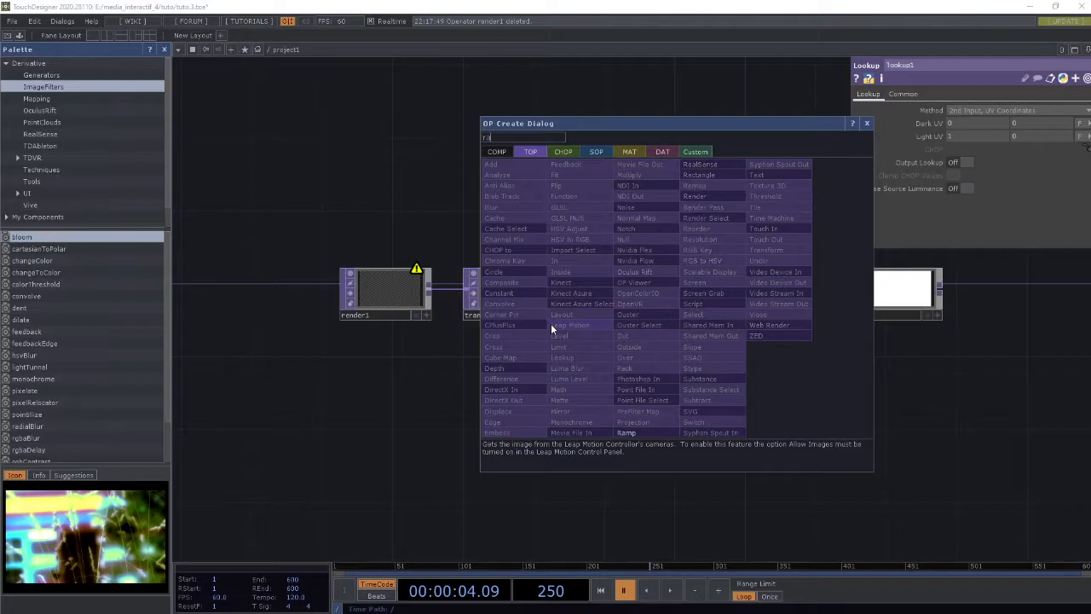
click(626, 432)
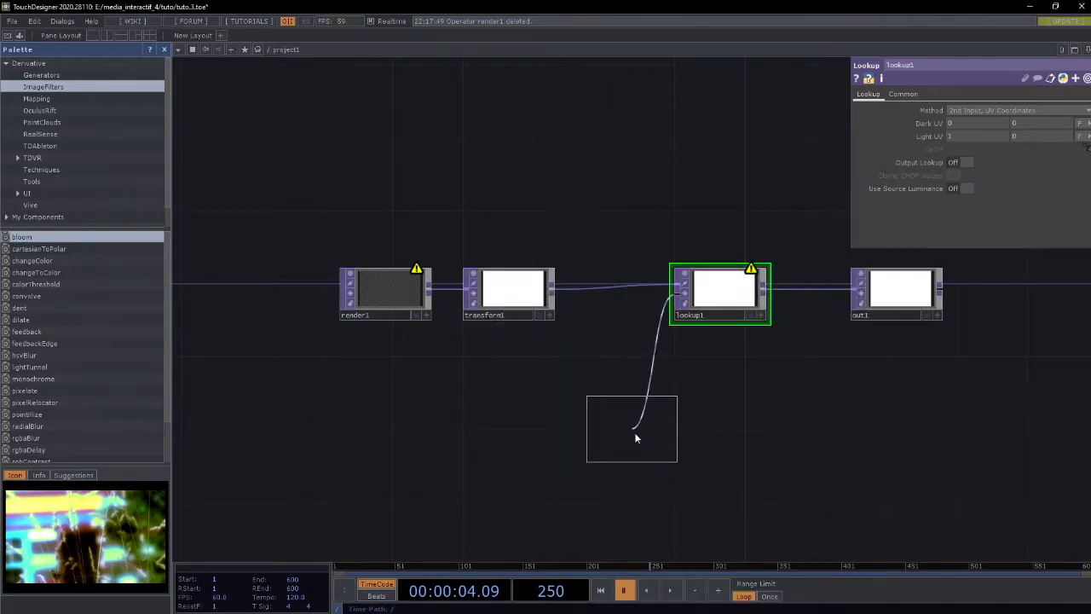
click(599, 434)
Tint the ramp's light end red with saturation 0.723 and alpha 0.66
scroll(748, 418, down, 5)
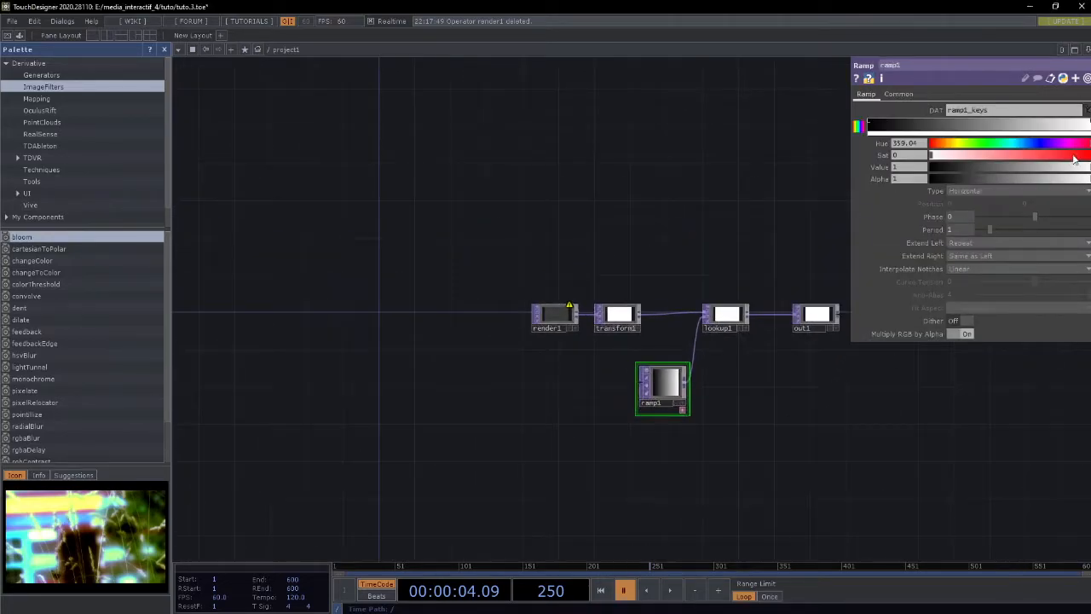
drag(1085, 158, 1049, 155)
scroll(799, 380, up, 5)
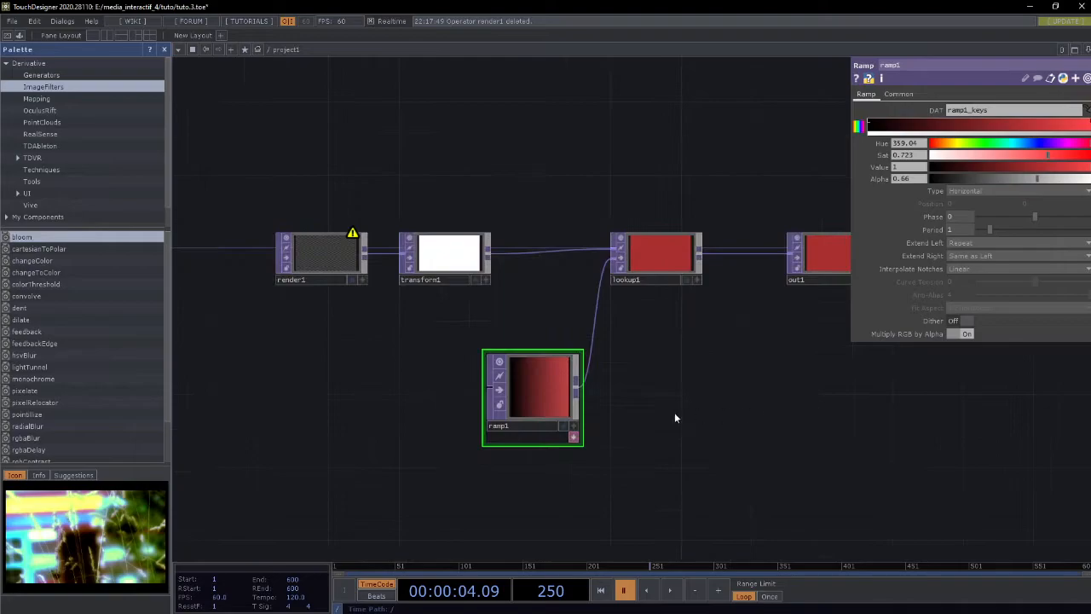
drag(765, 358, 809, 324)
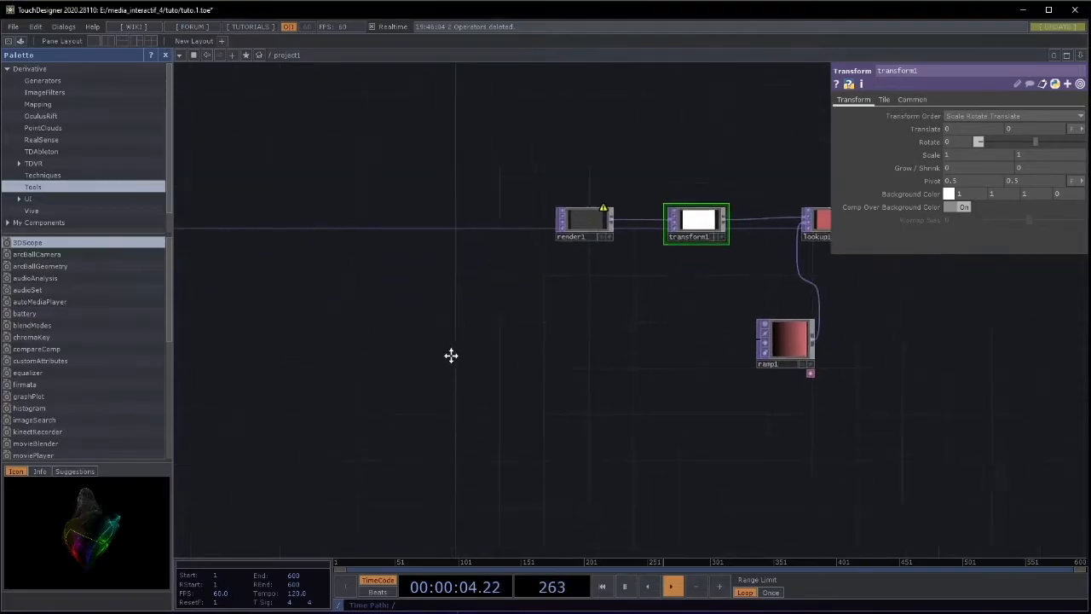
Add a Sphere SOP to the network and place it below and slightly left of render1
key(Tab)
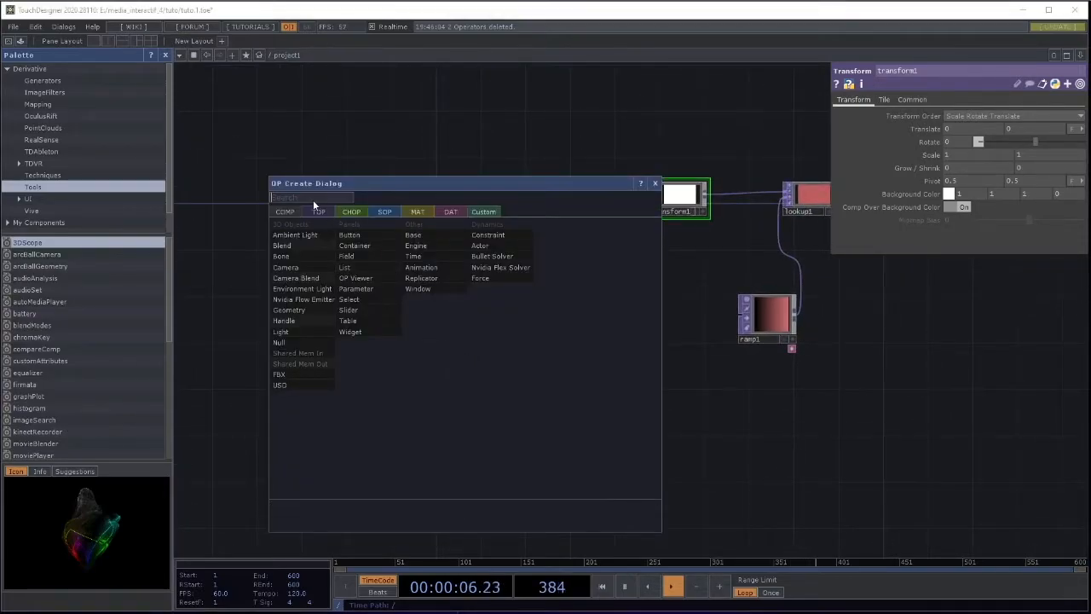
click(384, 212)
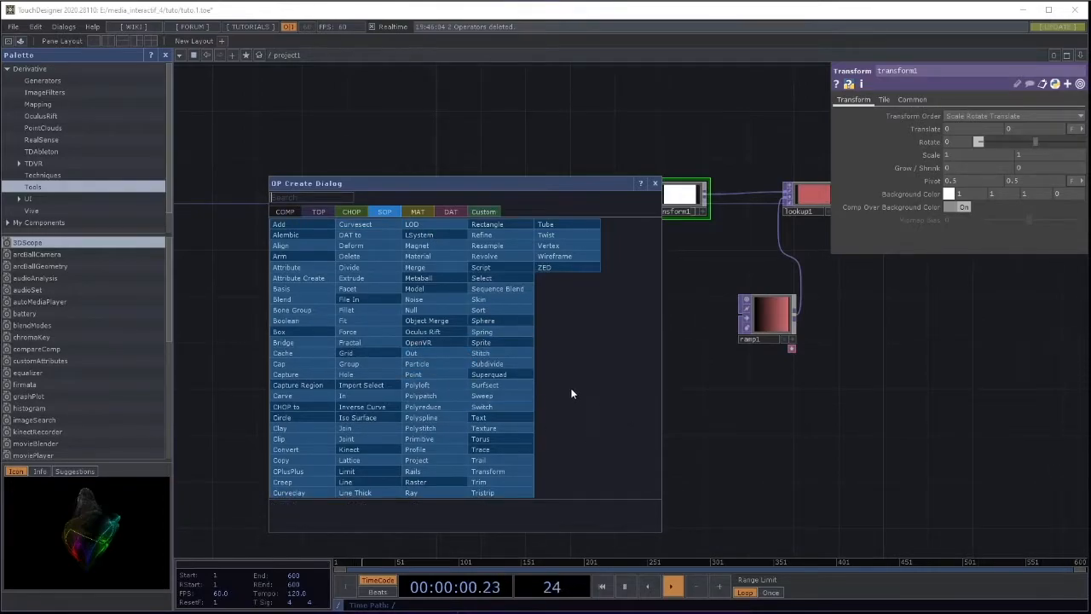
drag(432, 182, 480, 158)
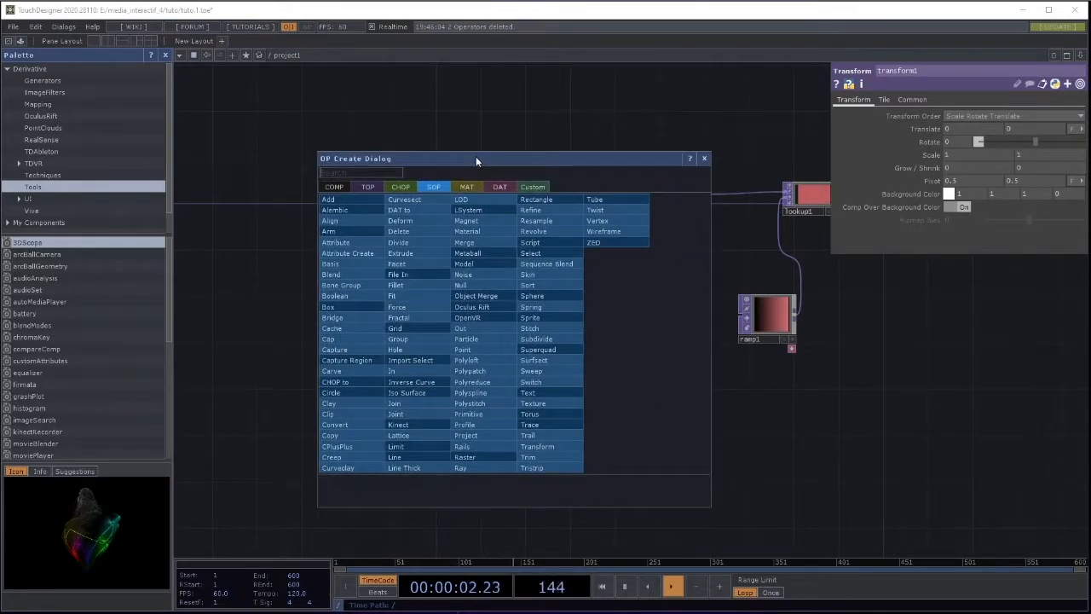
text(sphere)
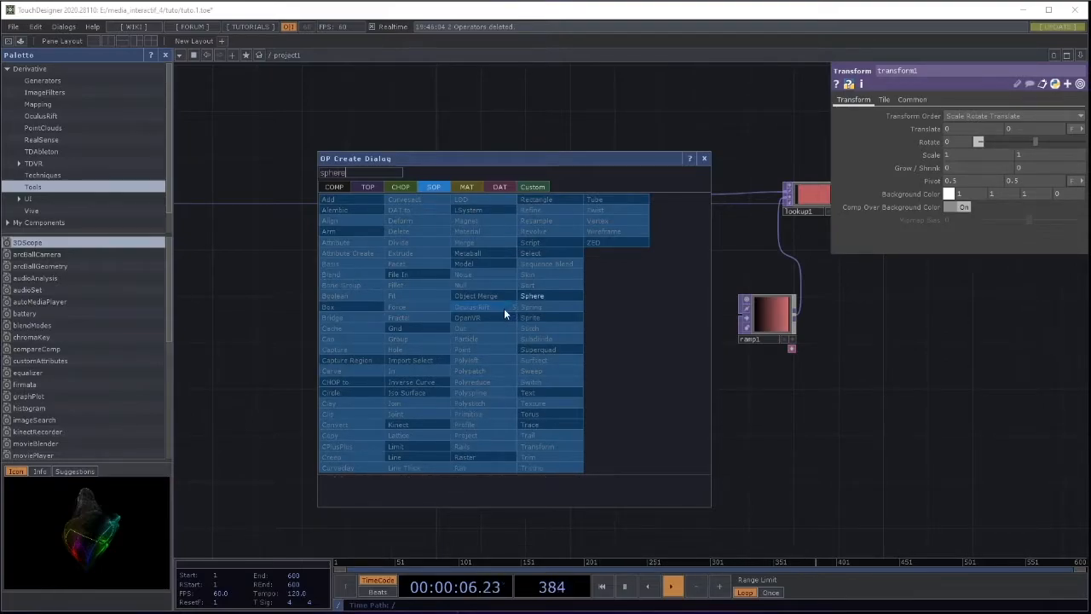
click(532, 297)
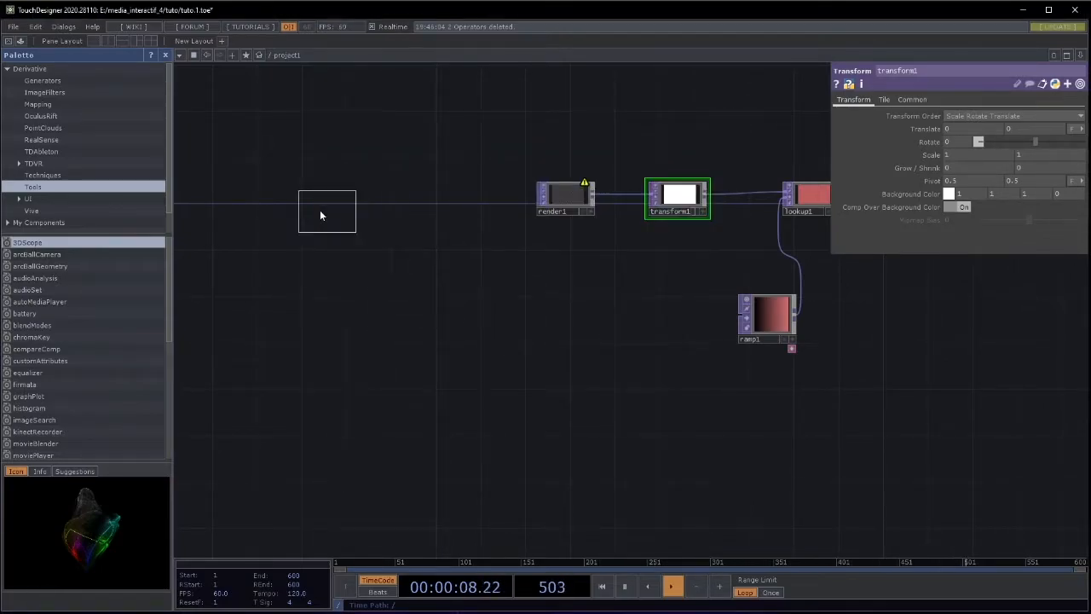
click(561, 328)
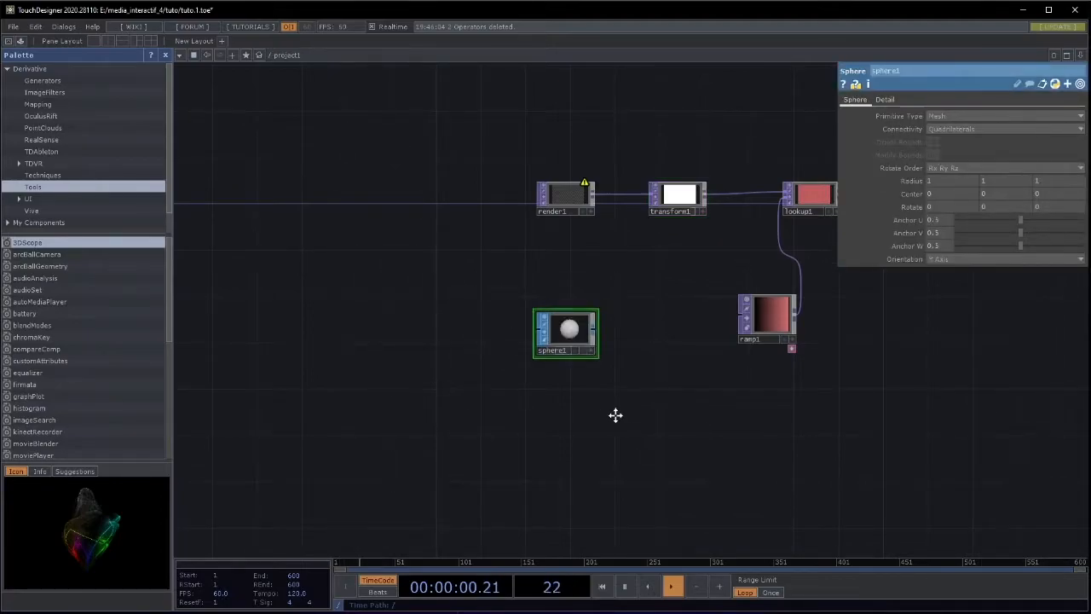
drag(545, 317, 469, 317)
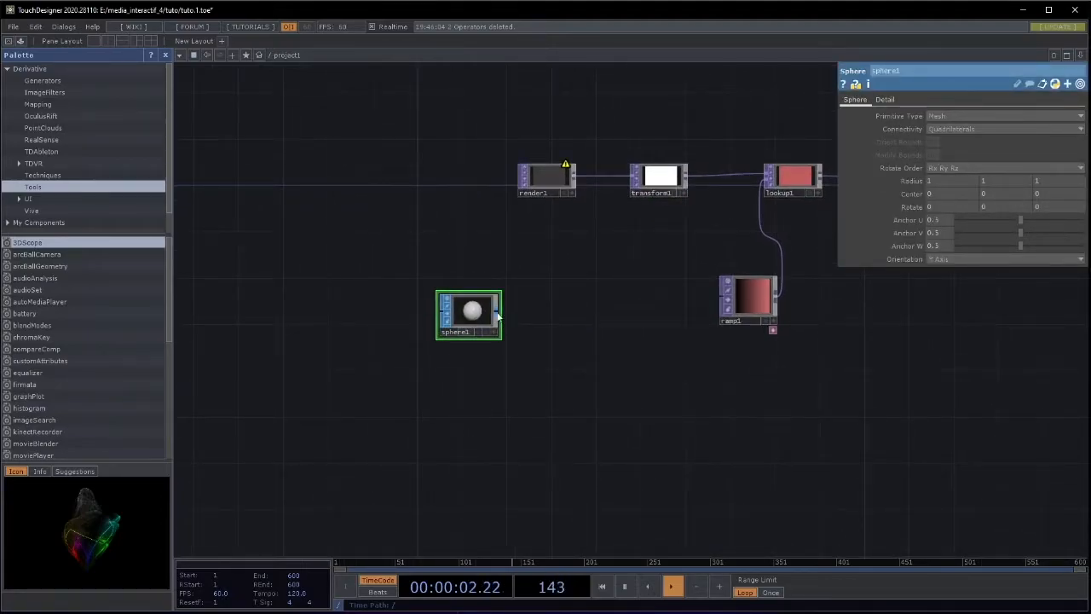
Add a Geometry COMP wired to the output of sphere1, below render1
right_click(499, 315)
text(geo)
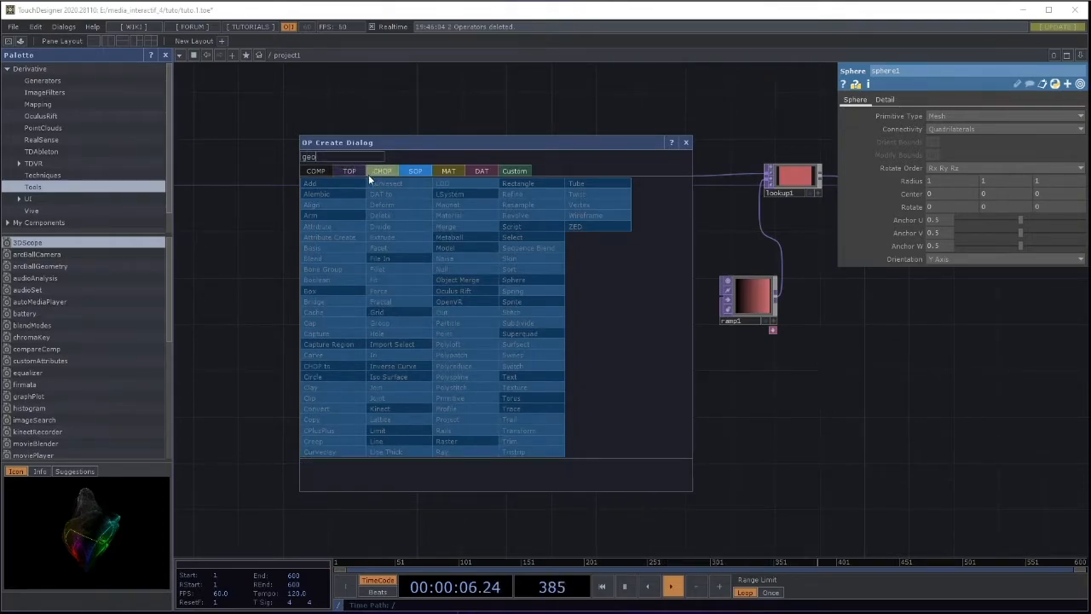
click(315, 171)
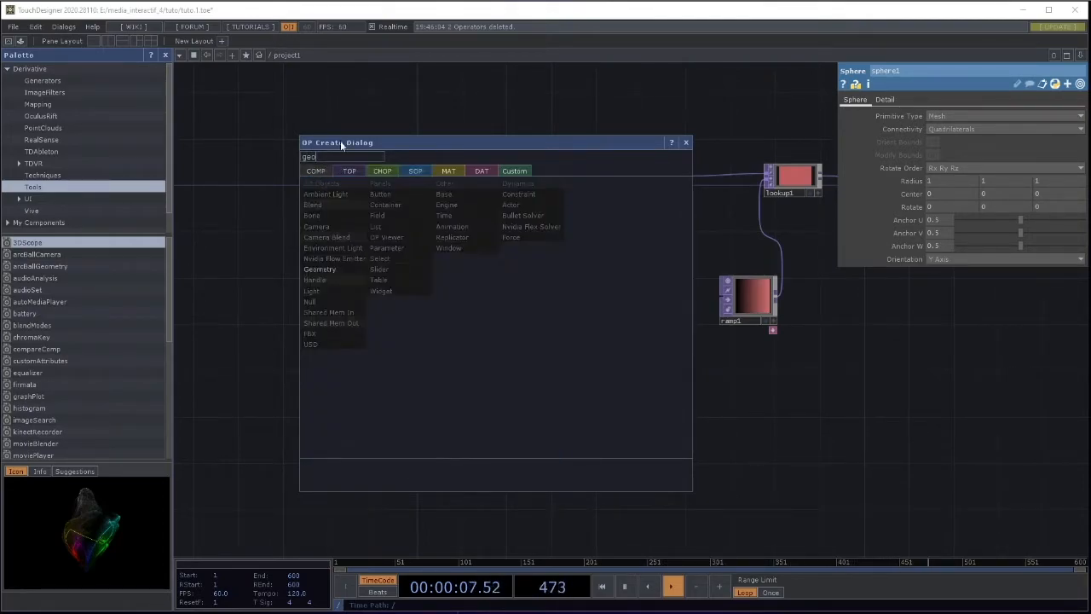
click(331, 257)
click(590, 316)
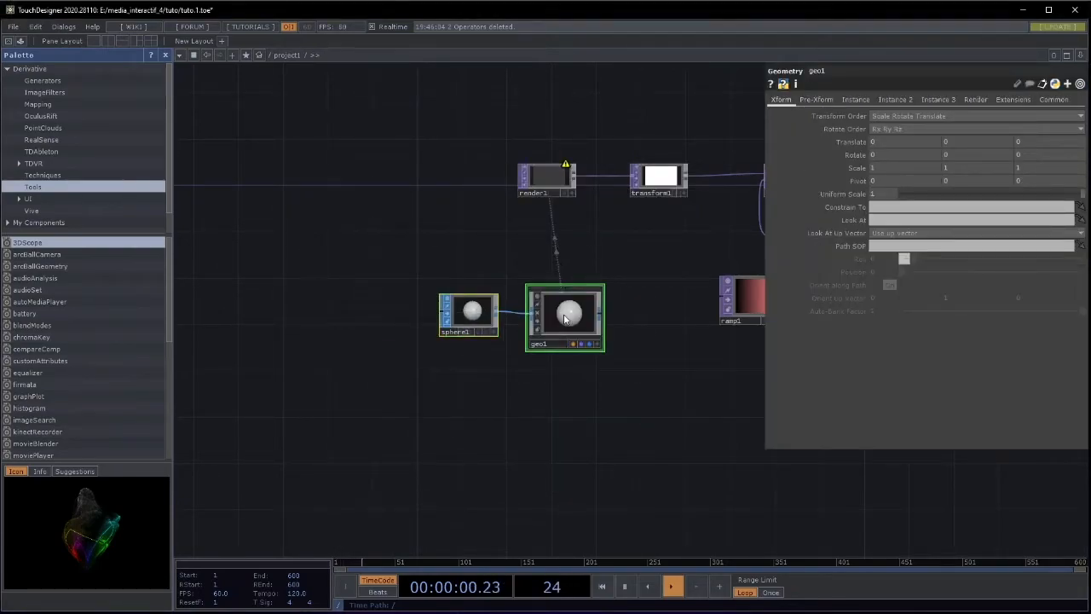
Reposition sphere1 and geo1 below render1, leaving a wider gap between the two nodes
drag(532, 254, 471, 254)
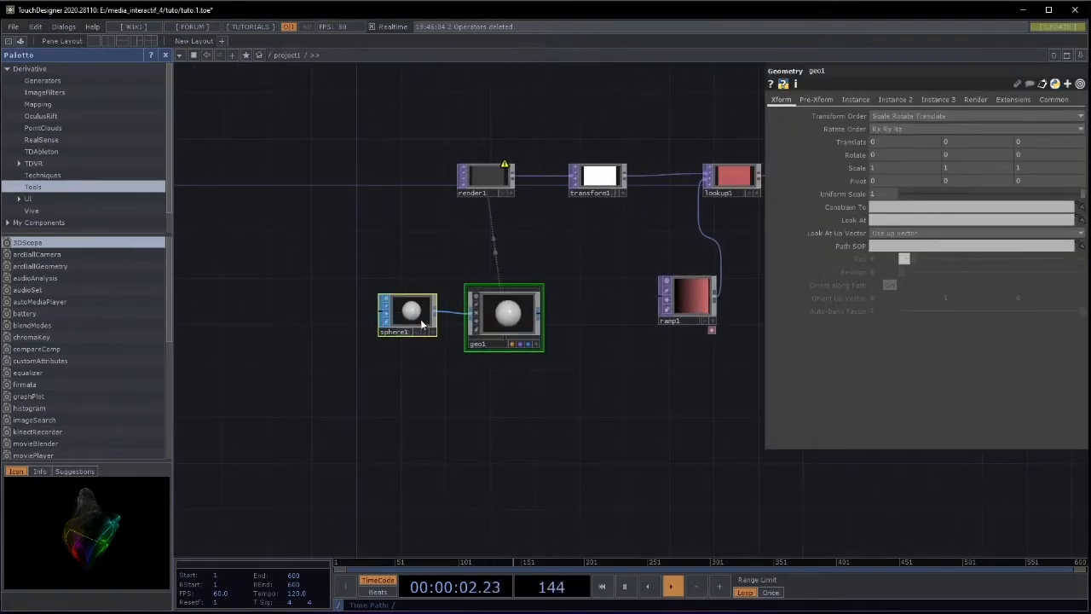
drag(423, 321, 375, 317)
scroll(460, 326, up, 2)
scroll(458, 326, down, 2)
drag(489, 397, 531, 282)
drag(440, 348, 423, 363)
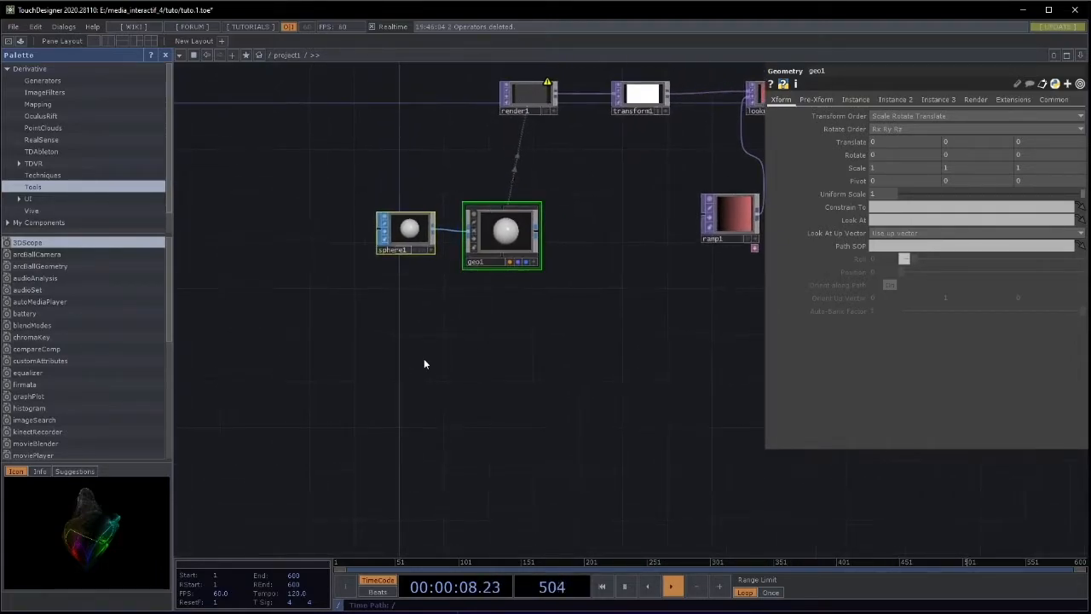
drag(332, 196, 330, 227)
drag(488, 277, 508, 271)
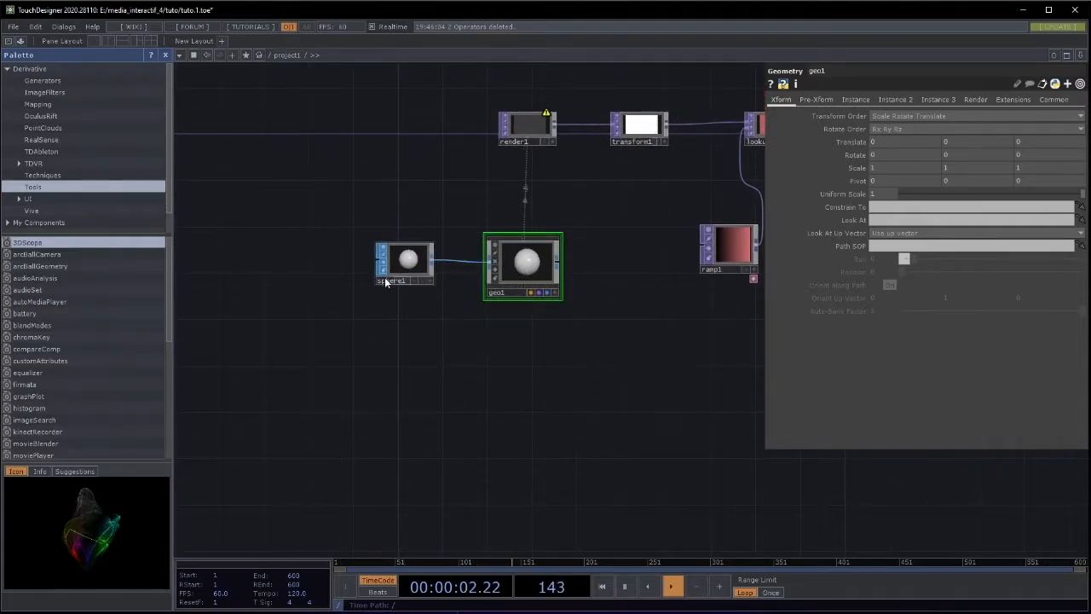
Delete the sphere1 node and align geo1 directly beneath render1
right_drag(360, 233, 455, 331)
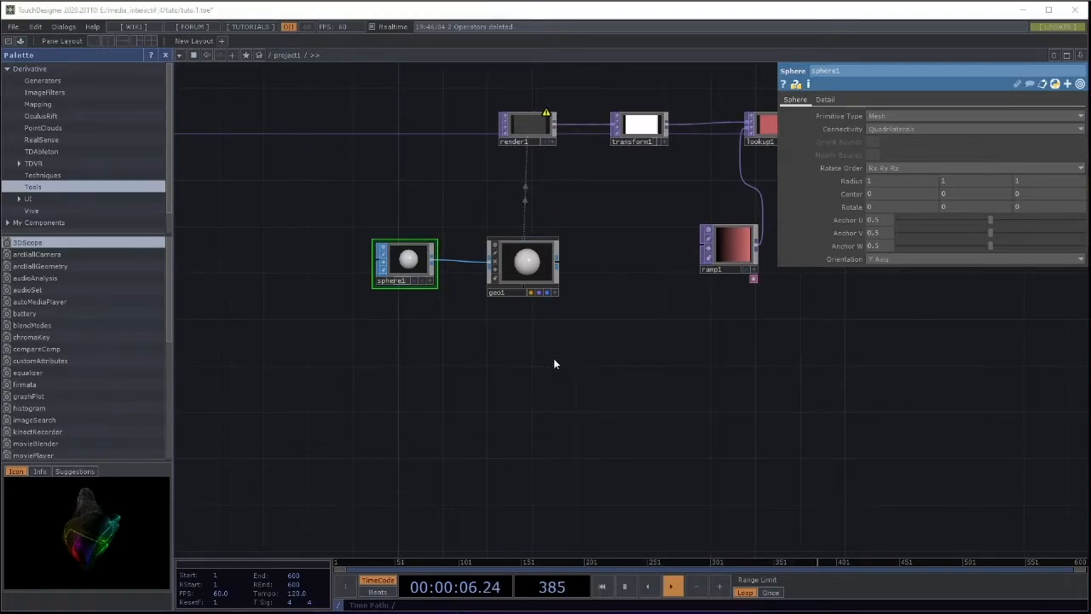
key(Delete)
drag(545, 364, 602, 513)
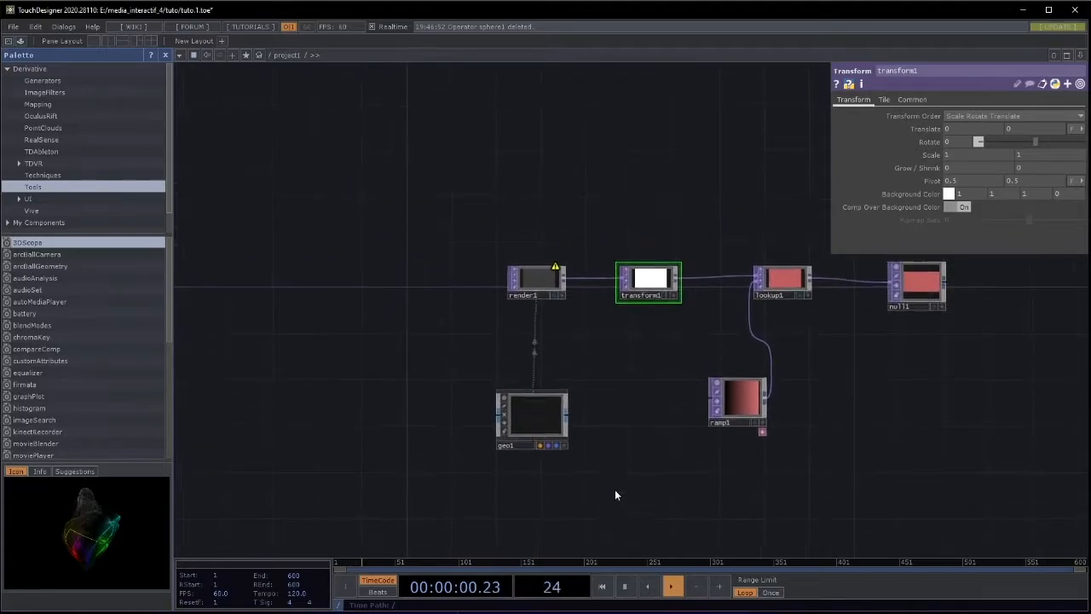
scroll(525, 436, up, 2)
drag(526, 500, 547, 499)
drag(574, 351, 580, 247)
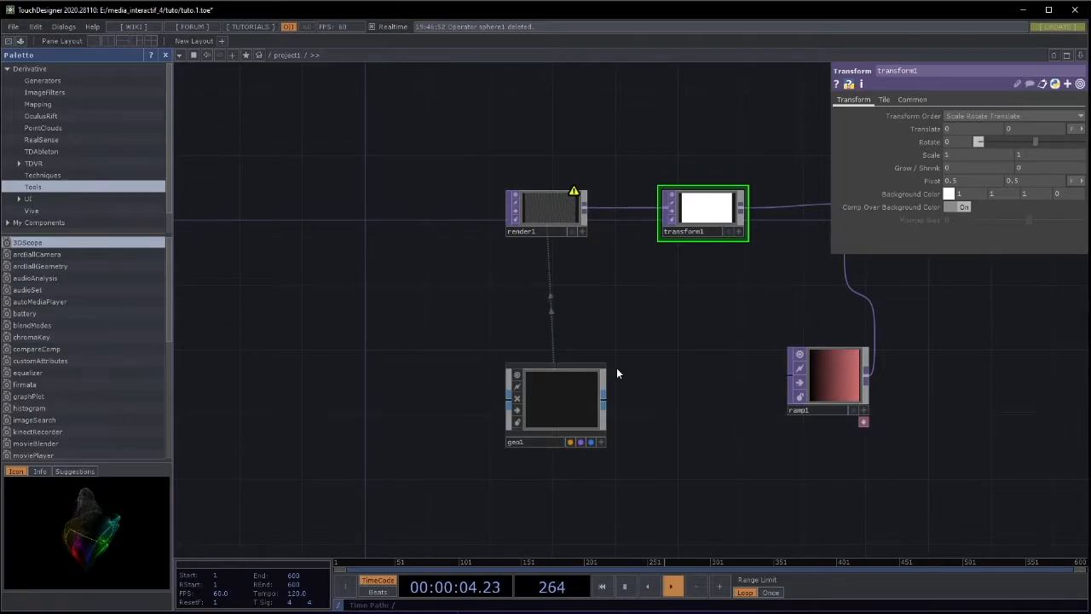
drag(591, 312, 609, 452)
scroll(491, 252, down, 3)
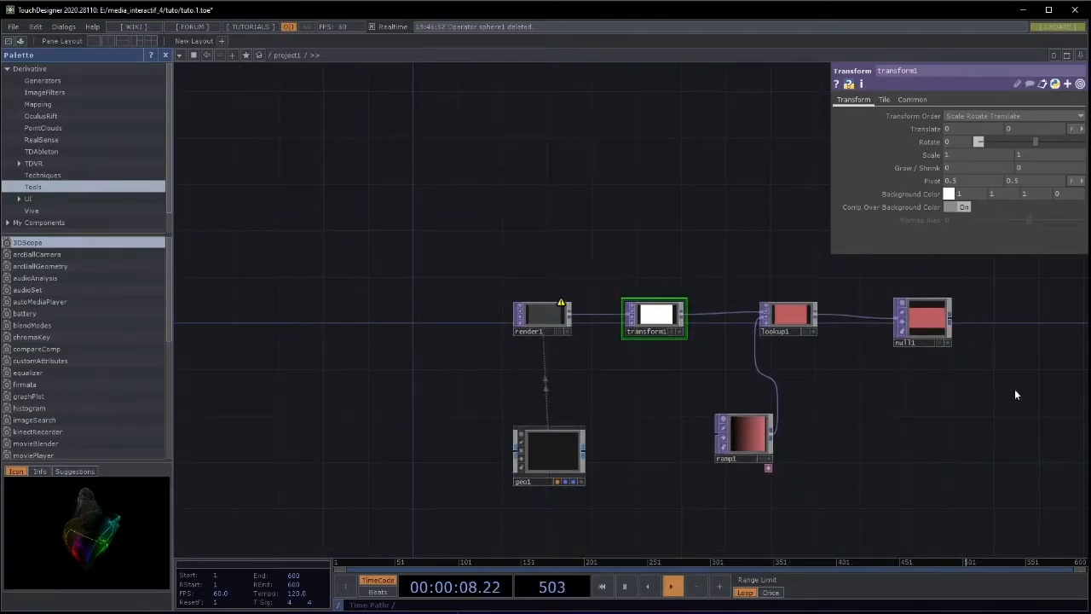
drag(501, 245, 509, 337)
drag(504, 399, 492, 328)
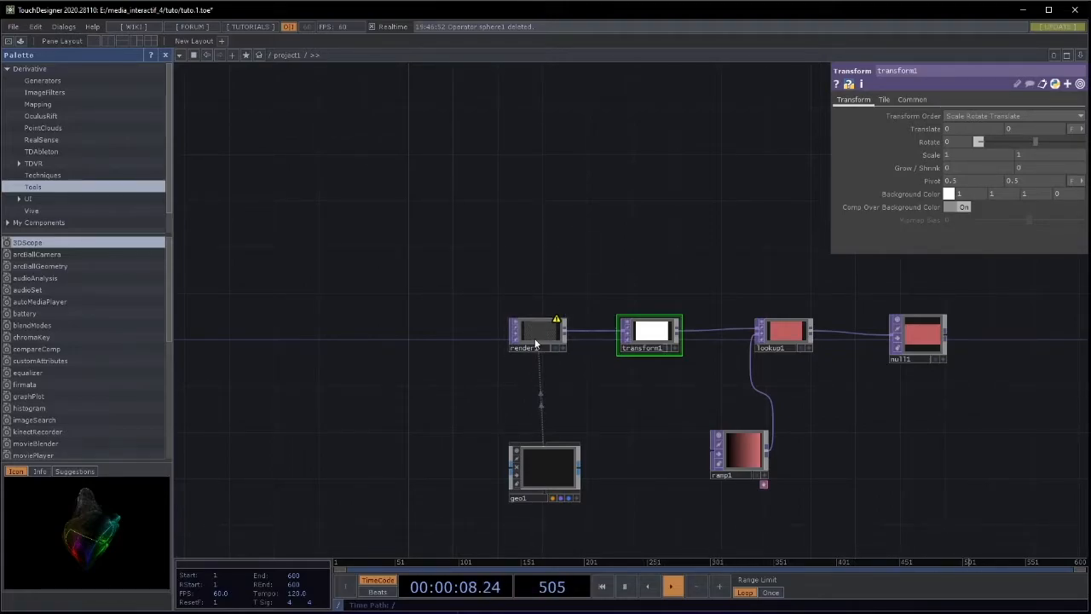
Add a Camera COMP to the network and place it directly above render1
drag(519, 276, 531, 304)
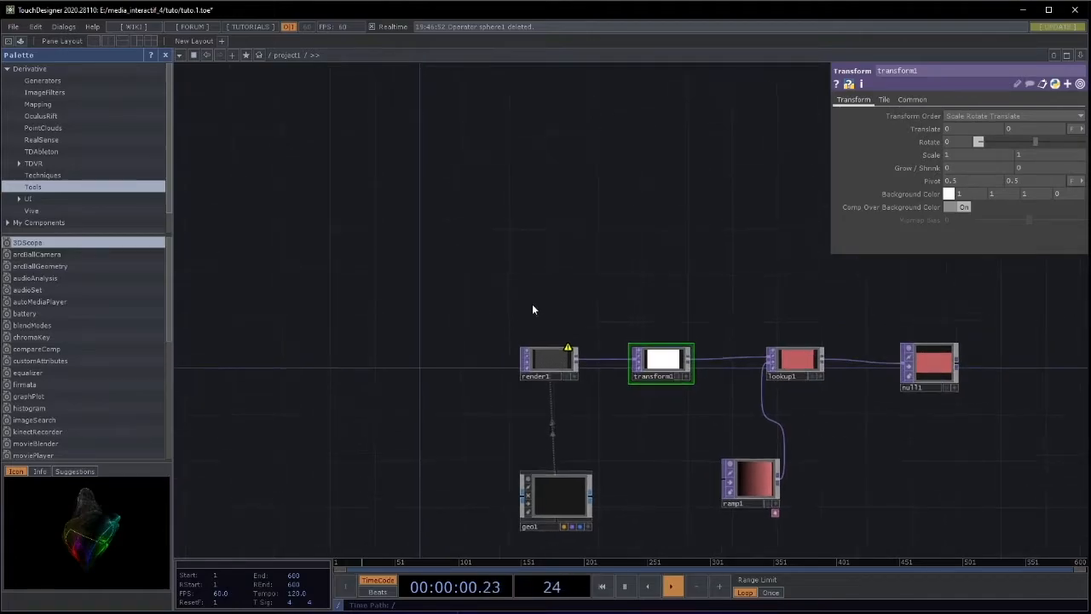
right_click(512, 290)
key(Tab)
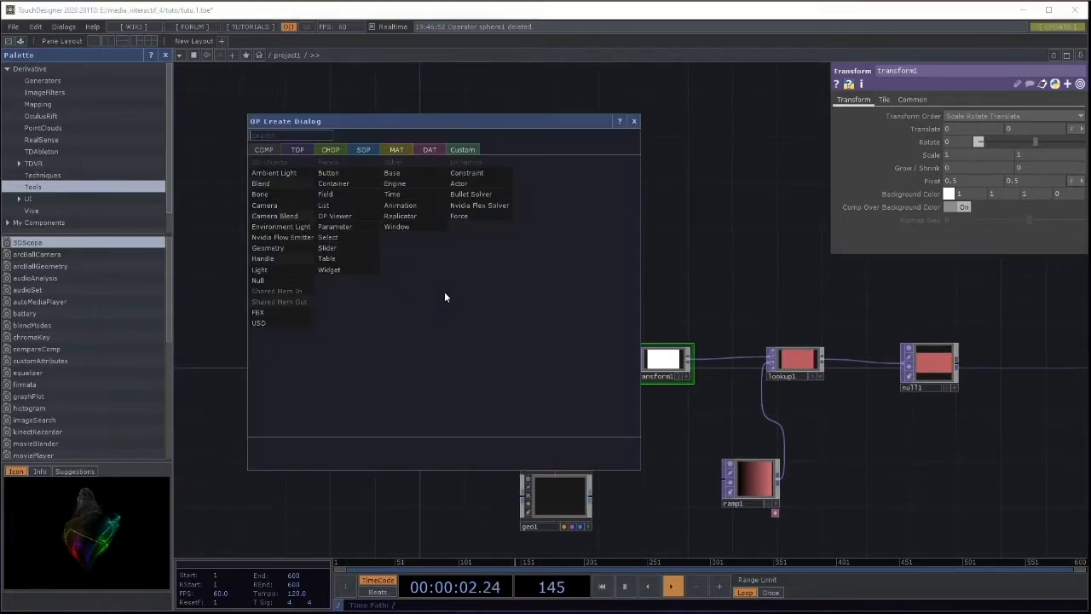
text(camera)
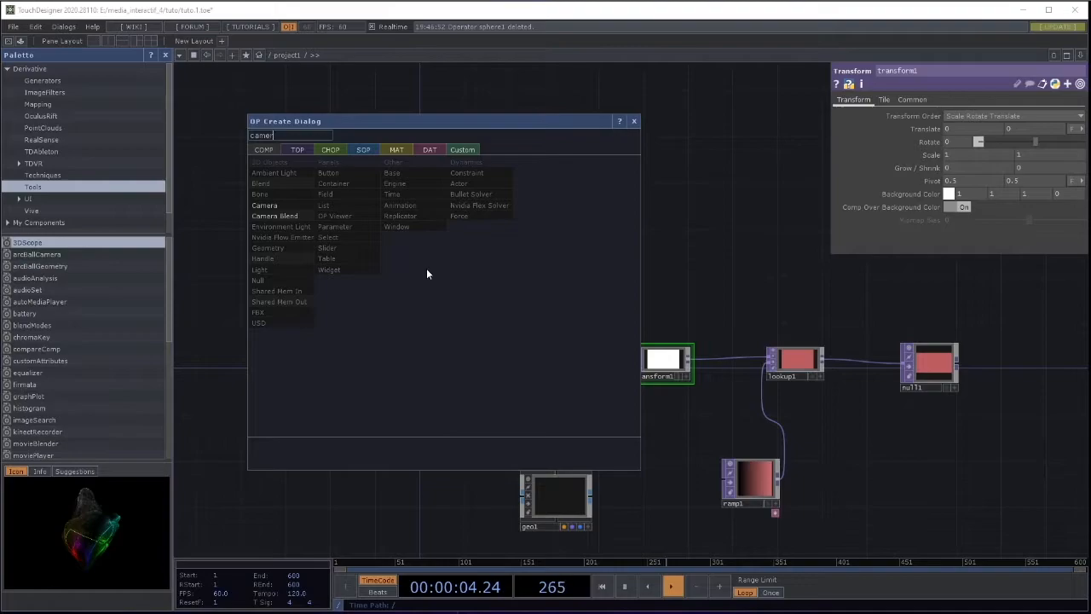
click(281, 206)
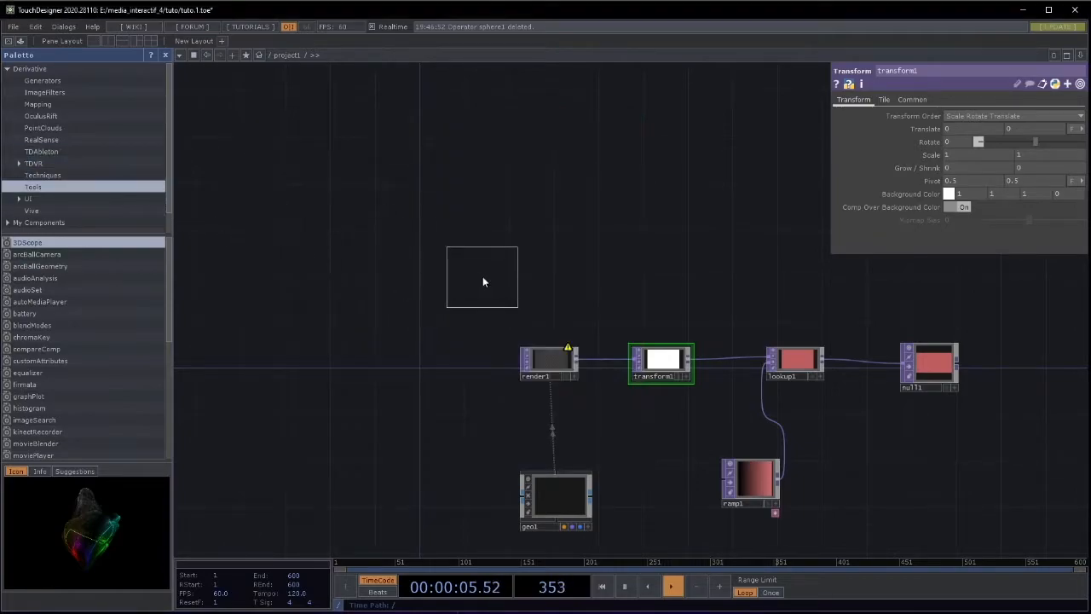
click(541, 255)
scroll(503, 323, up, 2)
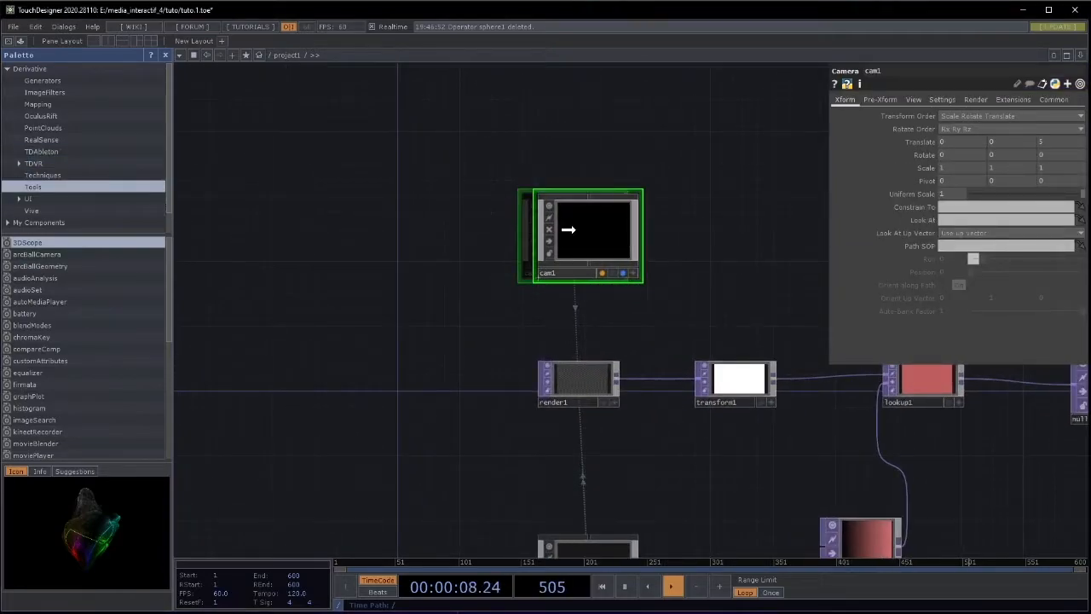
Add a Light COMP to the network and place it beside render1, opposite transform1
drag(437, 289, 407, 289)
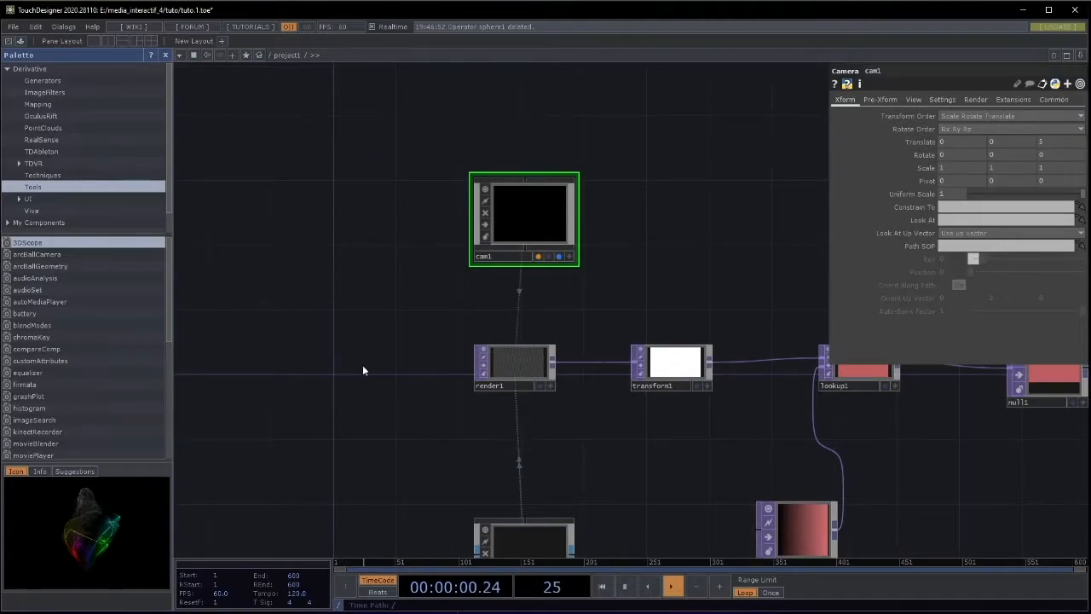
key(Tab)
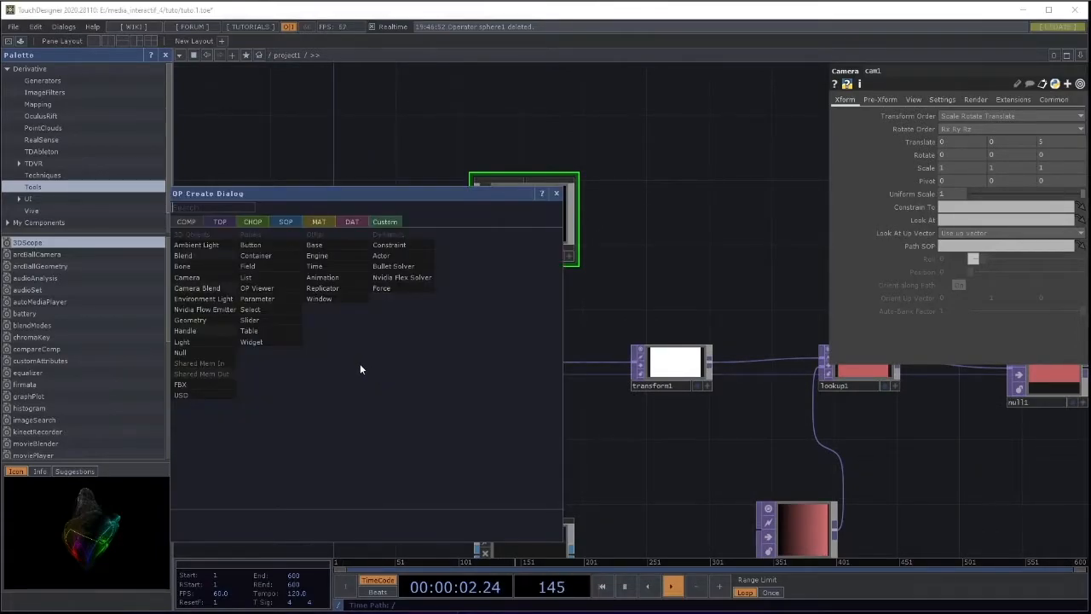
text(light)
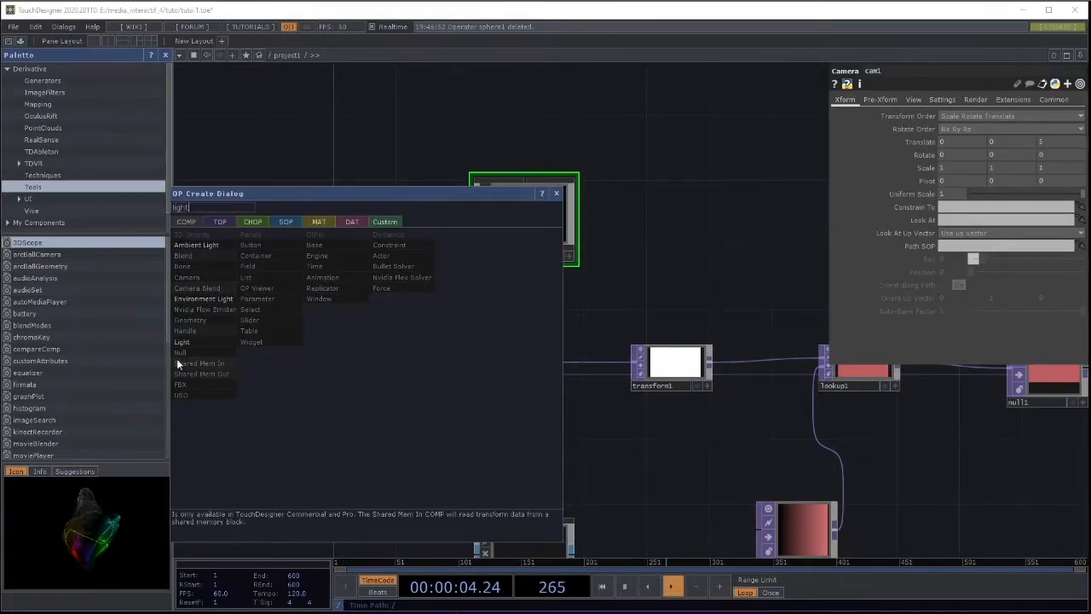
click(187, 342)
click(340, 375)
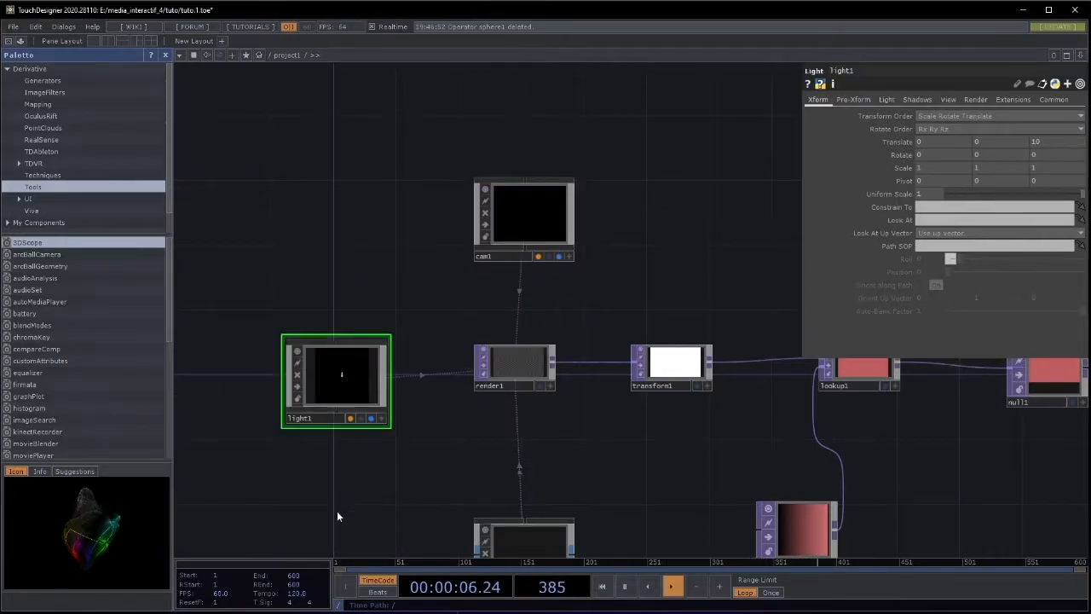
Examine how light1, cam1 and geo1 are linked to render1 in the network
drag(338, 511, 367, 449)
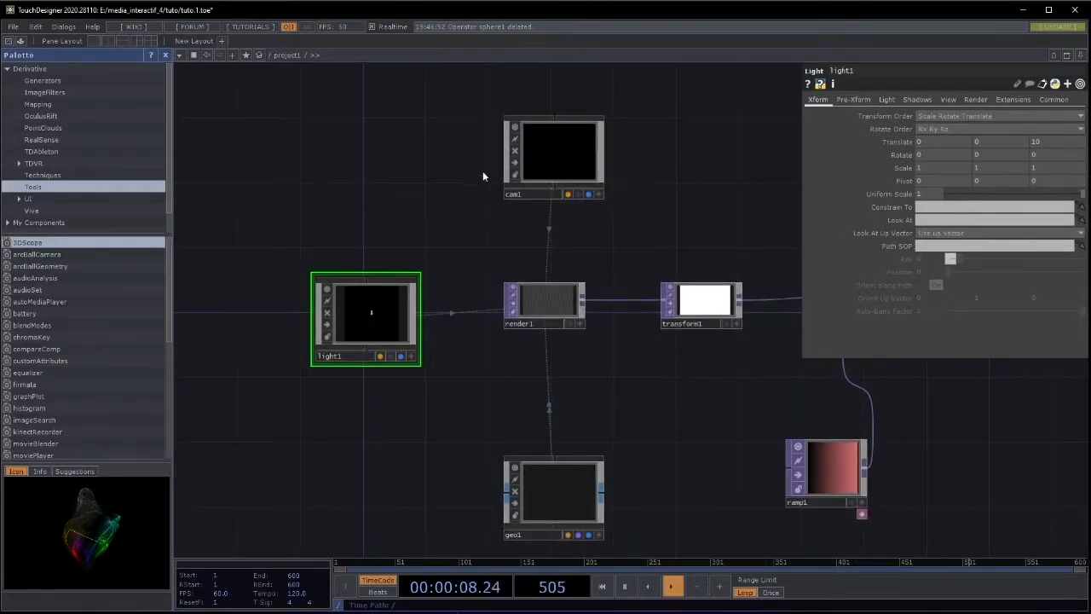
drag(540, 359, 538, 324)
scroll(495, 358, up, 3)
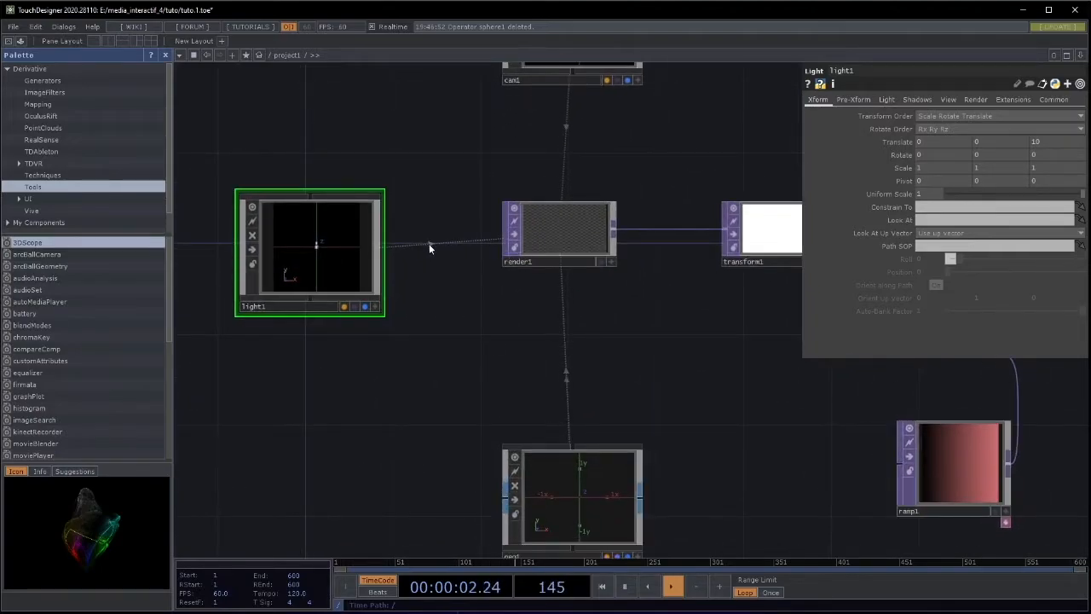
drag(424, 290, 389, 213)
drag(607, 281, 275, 343)
scroll(359, 421, down, 3)
drag(369, 376, 584, 384)
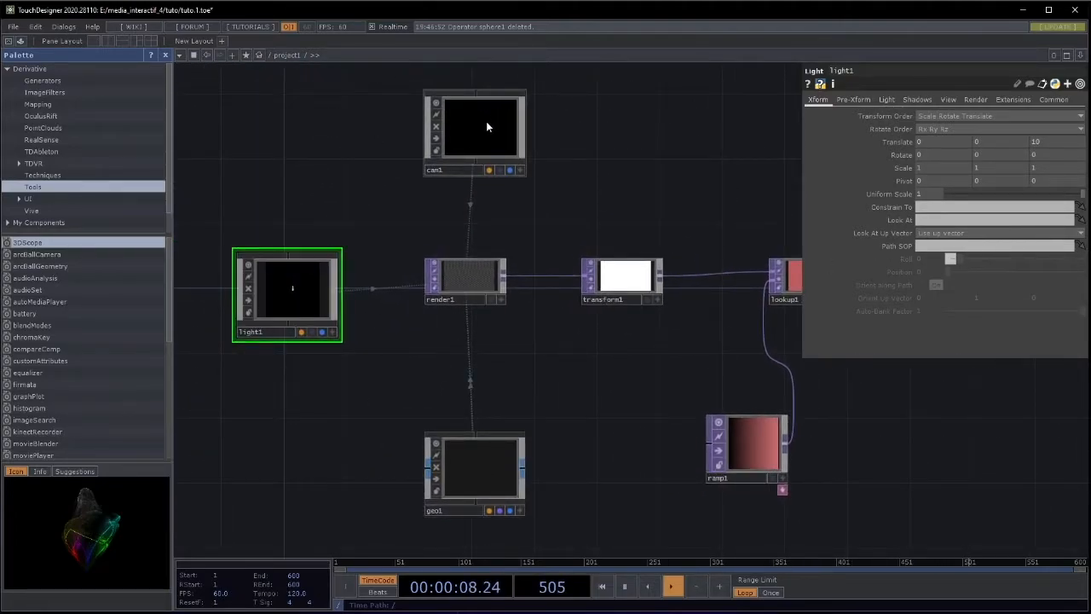
drag(407, 409, 627, 359)
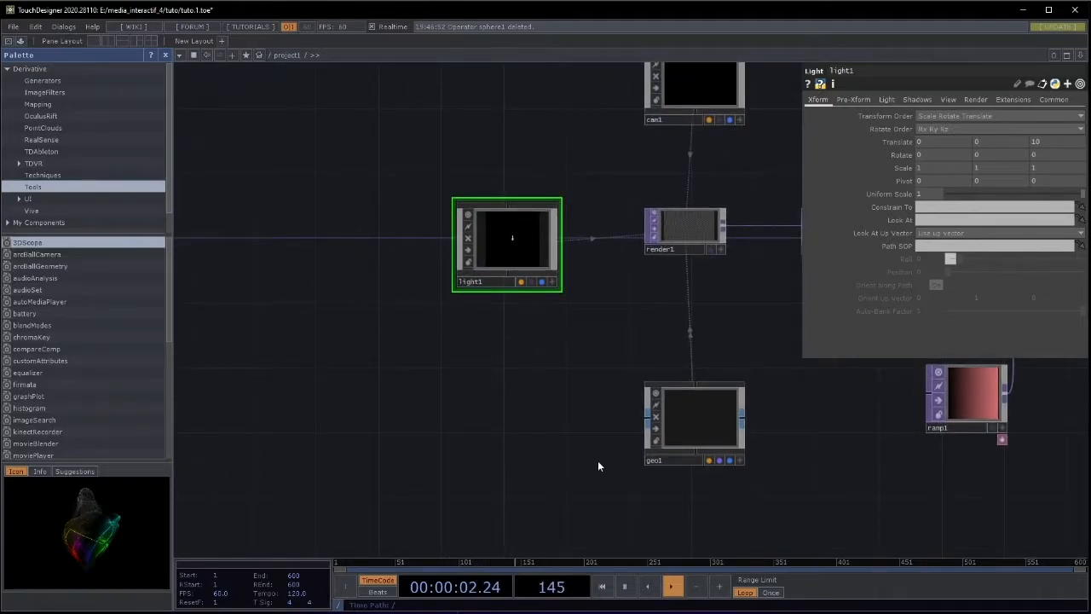
drag(619, 472, 648, 409)
drag(611, 368, 449, 226)
Add a Phong MAT to the network in the empty area below geo1
scroll(548, 345, down, 4)
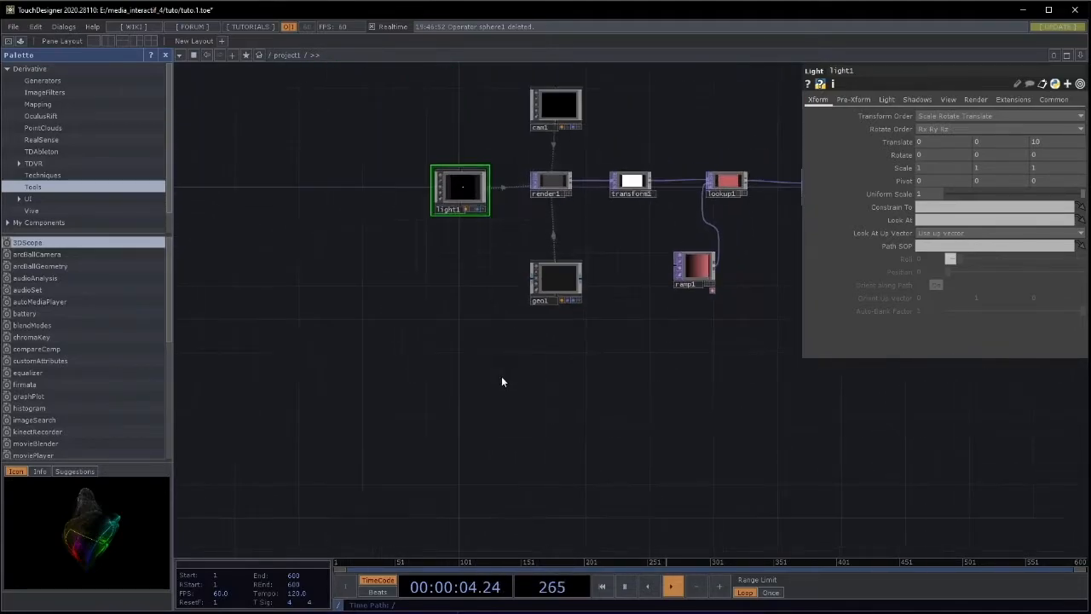
key(Tab)
text(phong)
click(420, 240)
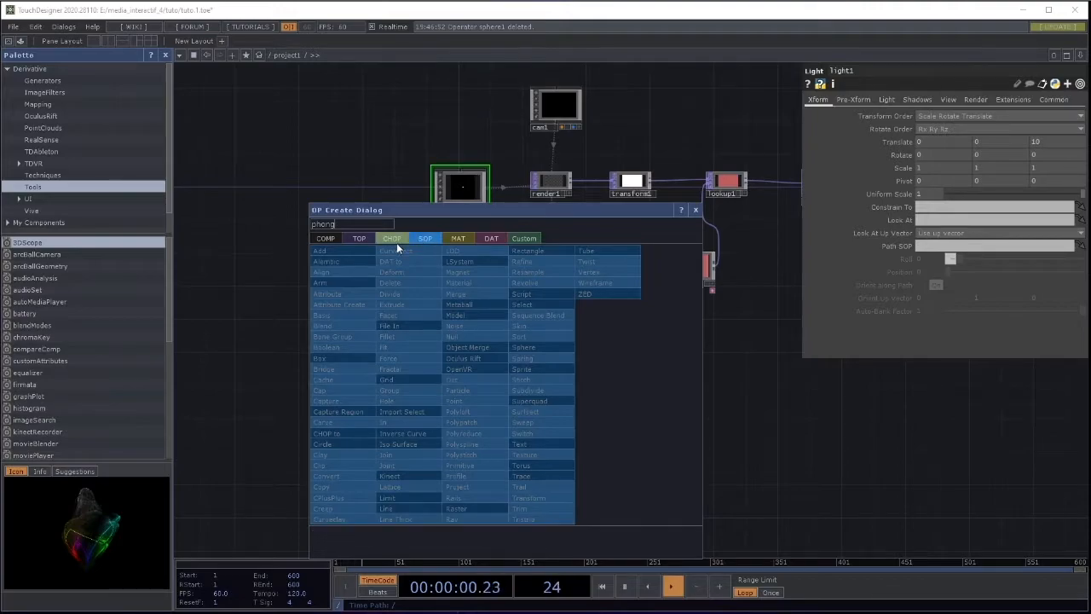
click(396, 242)
click(360, 239)
click(458, 238)
click(482, 239)
click(457, 239)
click(346, 337)
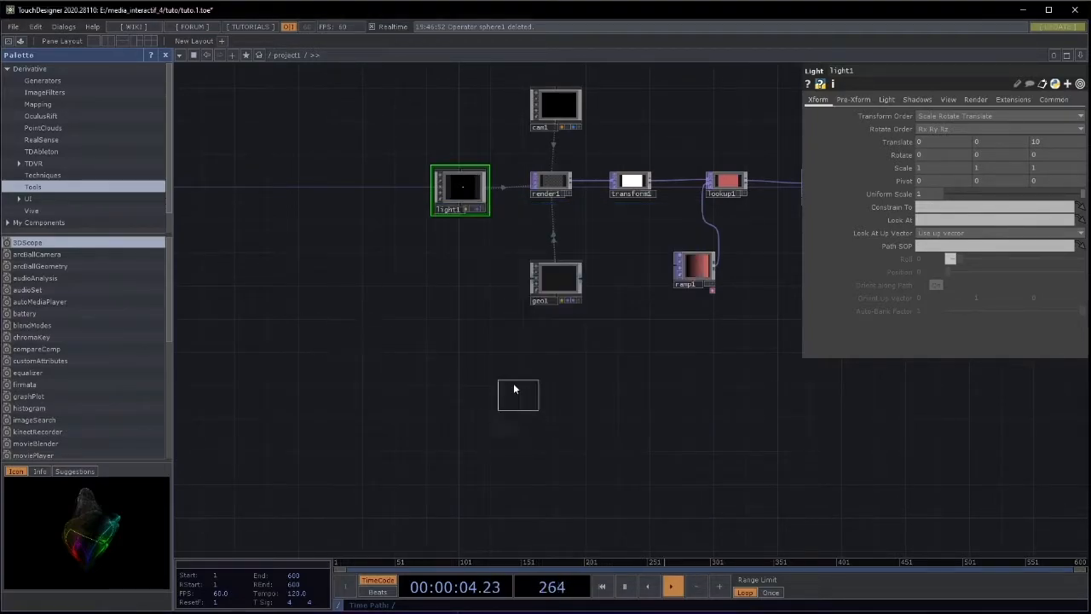
click(464, 349)
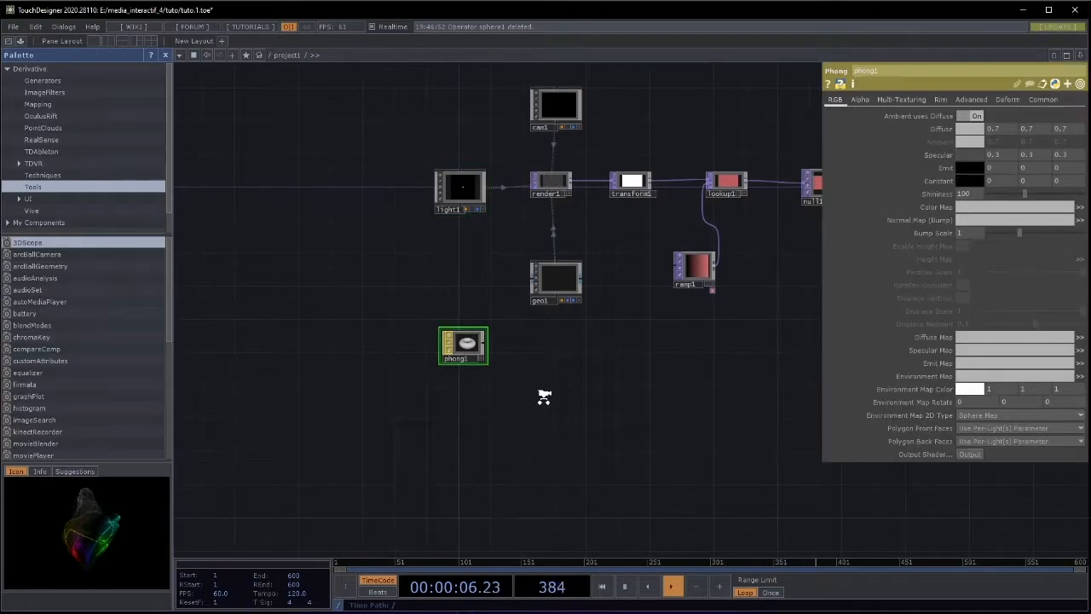
Align phong1 directly beneath geo1 and assign it as geo1's material
scroll(543, 395, up, 3)
drag(516, 357, 554, 363)
drag(428, 302, 633, 342)
drag(552, 448, 447, 409)
drag(549, 395, 540, 454)
drag(497, 357, 492, 193)
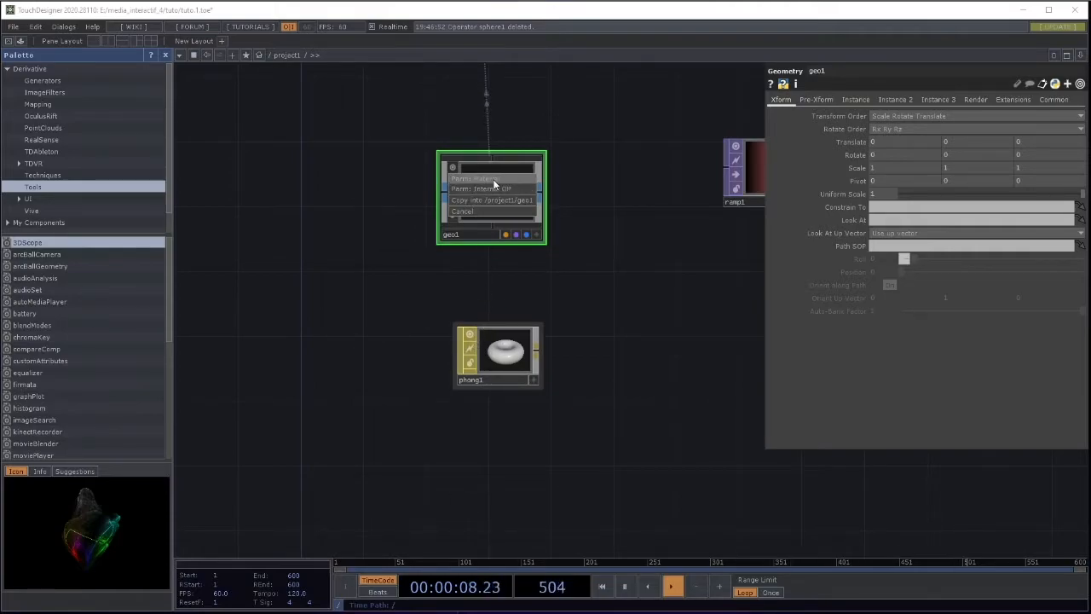
click(499, 178)
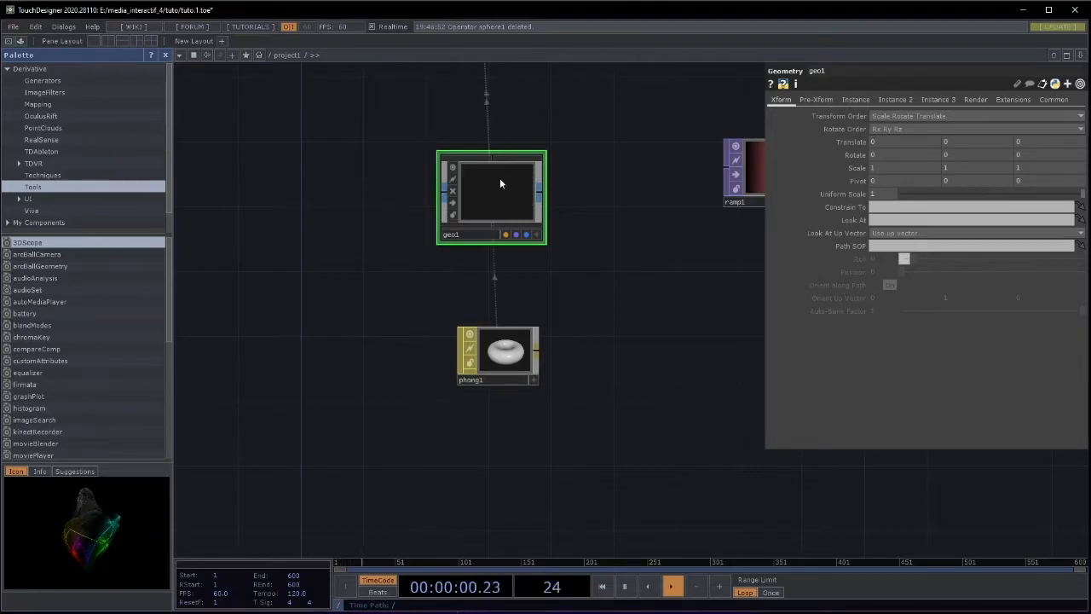
mouse_move(492, 358)
mouse_down()
mouse_move(491, 342)
mouse_move(476, 341)
mouse_move(498, 339)
mouse_up()
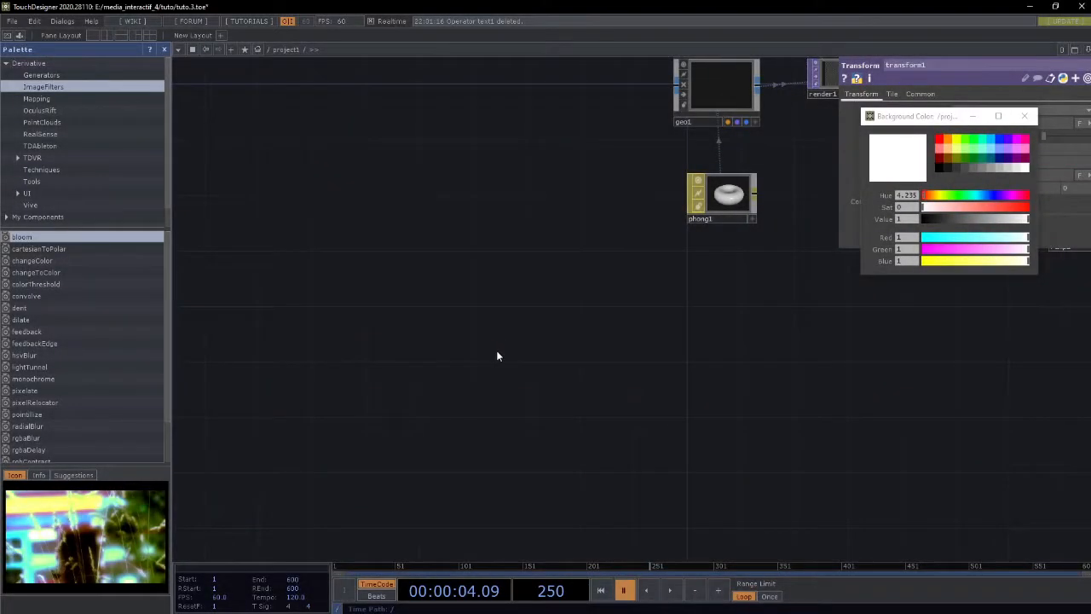
Add a Text TOP below and to the side of phong1 and set its text to "E"
key(Tab)
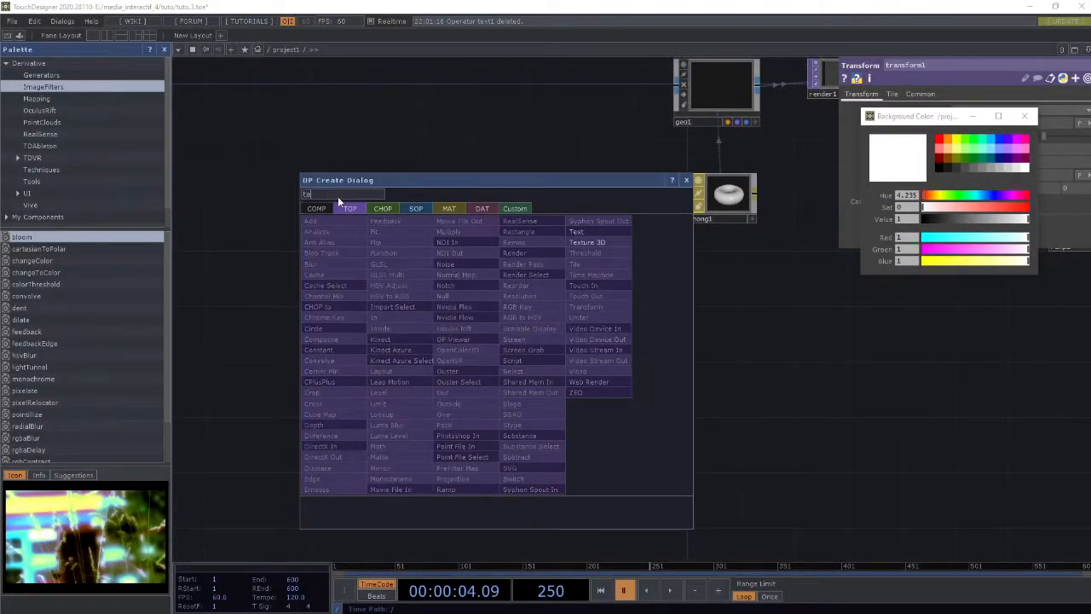
click(588, 232)
click(496, 317)
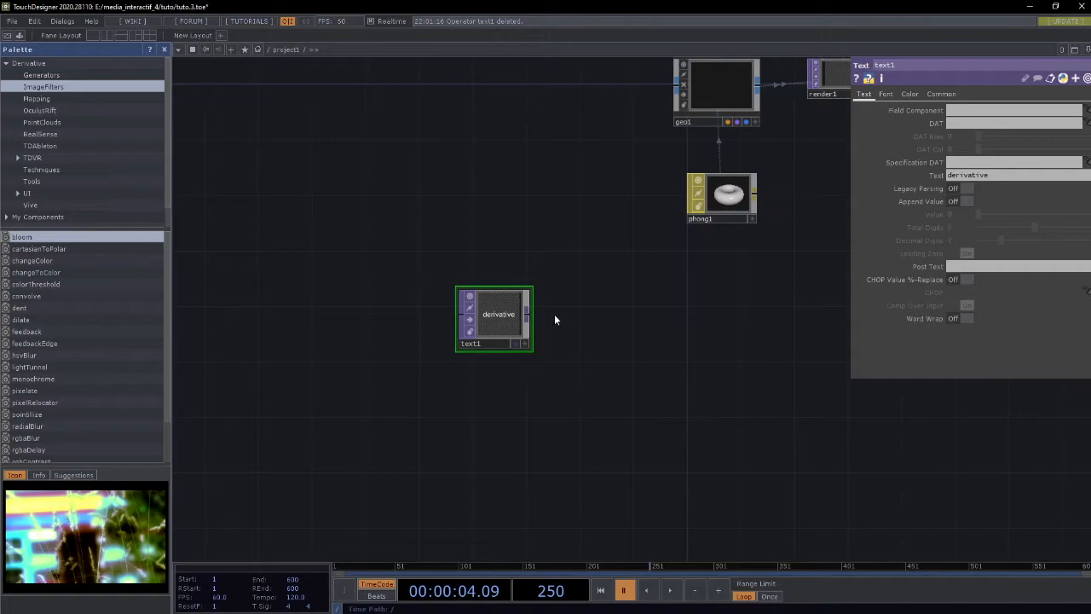
click(948, 175)
key(BackSpace)
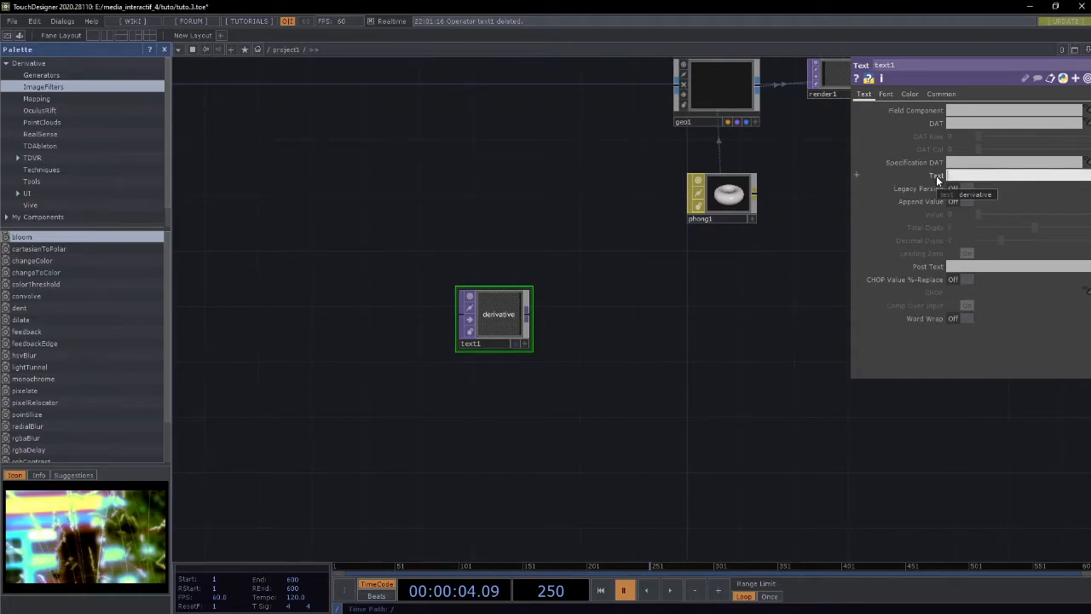
text(E)
Set text1's font size to 500 and its font color to pink with a green value of 0.5
click(885, 94)
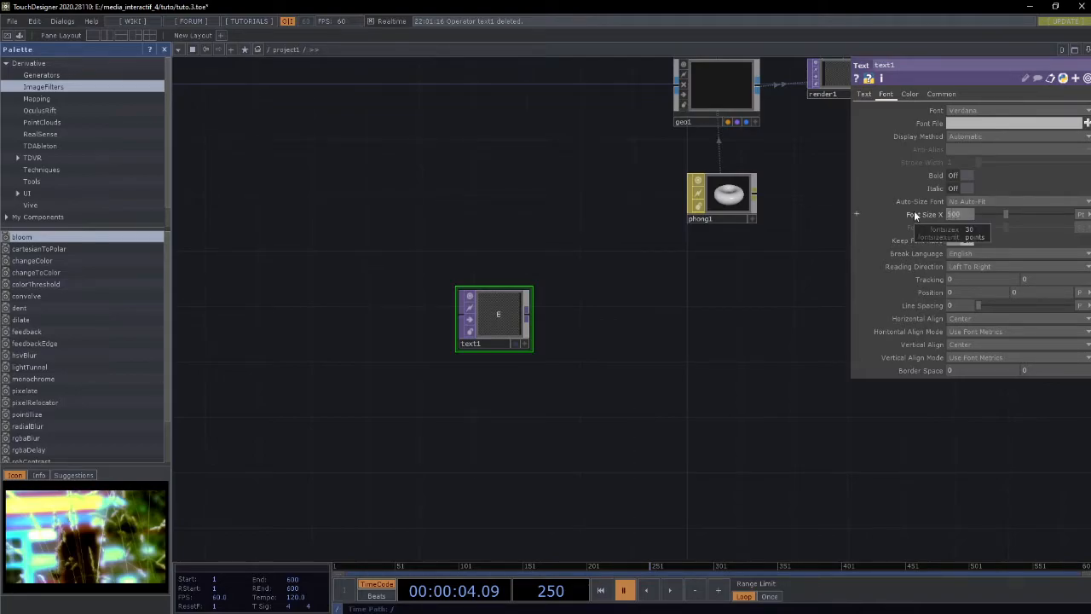
click(908, 93)
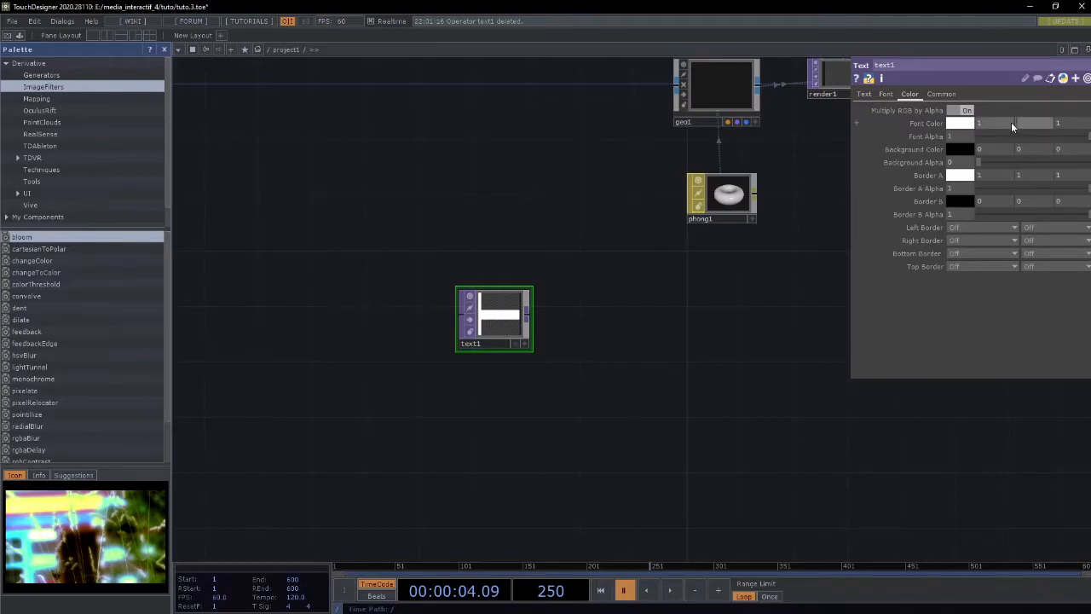
key(Return)
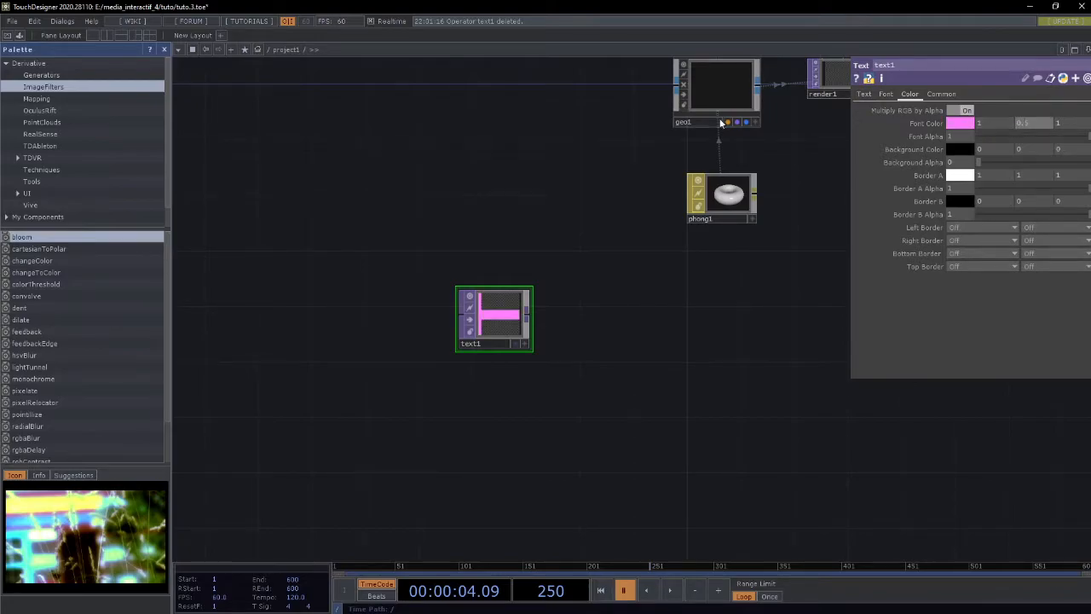
Drive text1's resolution with the expressions me.parent().width for the width and me.parent().height for the height
click(935, 94)
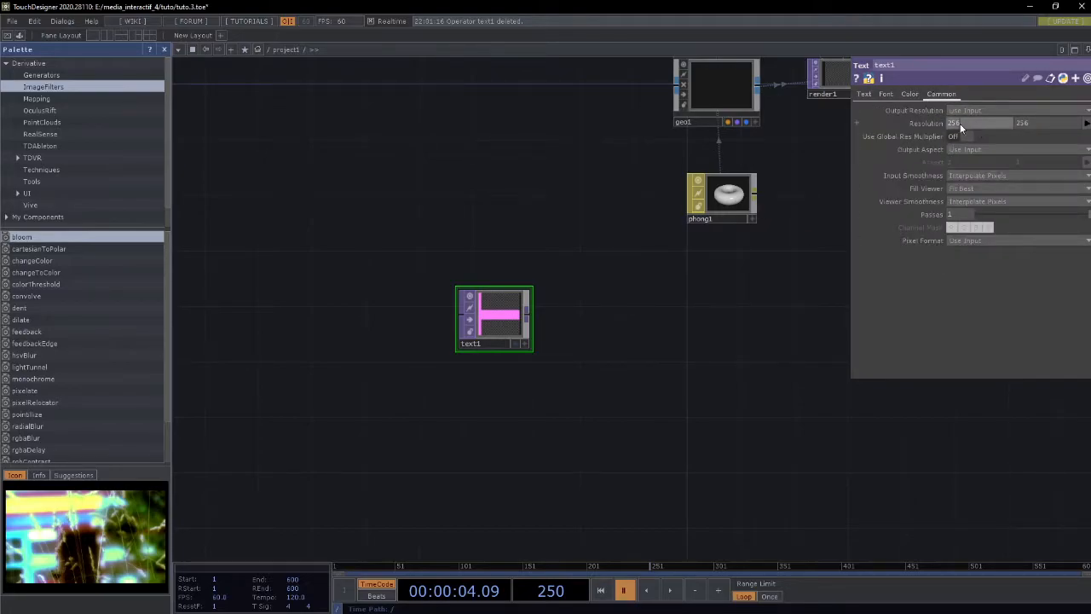
click(856, 123)
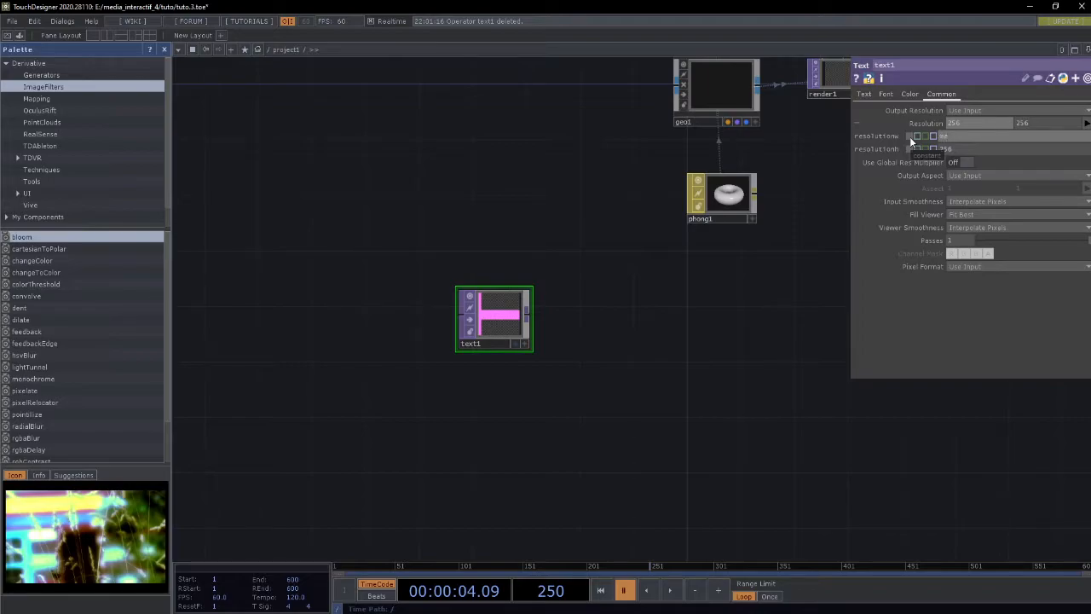
text(rent().width)
key(Return)
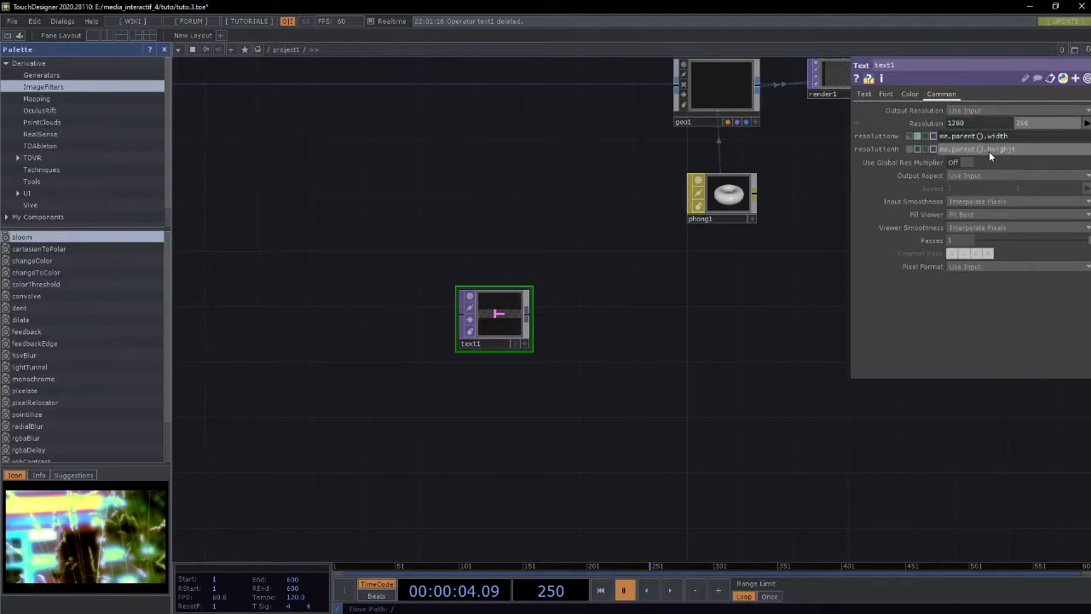
key(BackSpace)
key(BackSpace)
click(659, 340)
drag(728, 357, 671, 375)
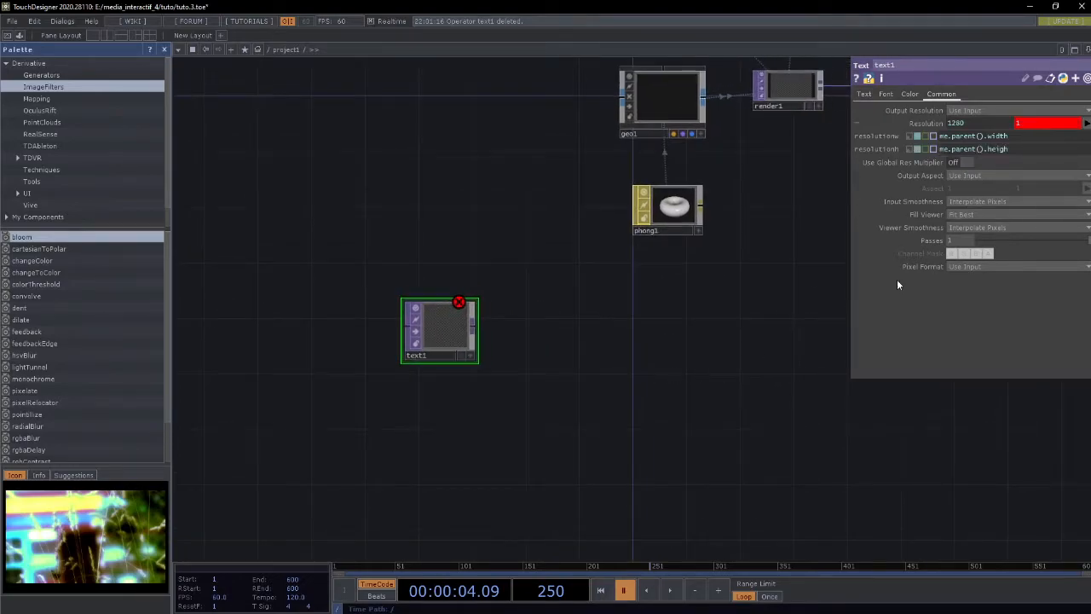
text(t)
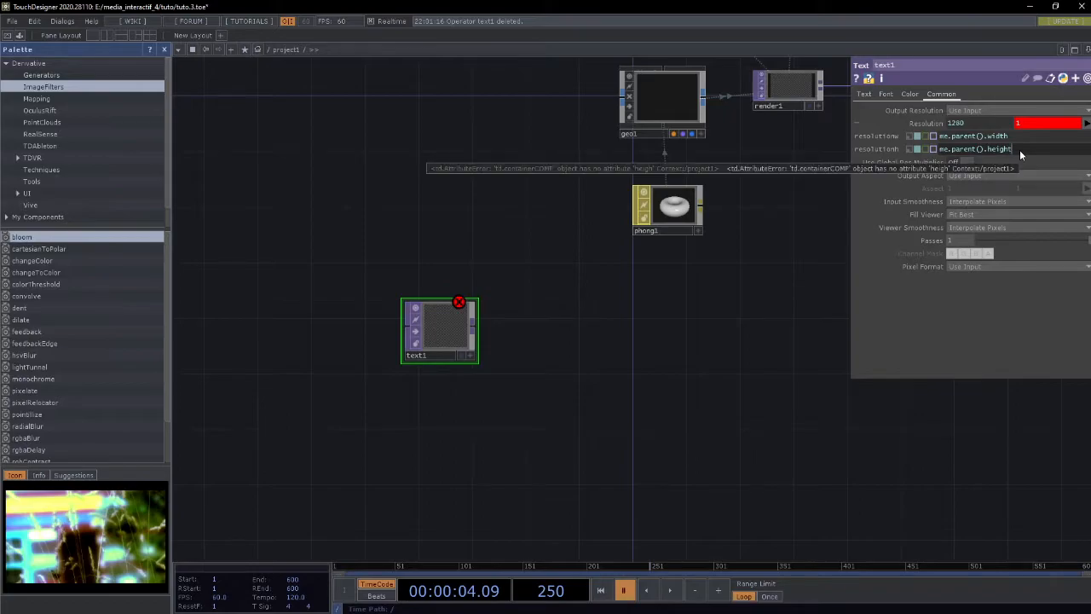
key(Return)
Add a Transform TOP wired to the output of text1
right_click(474, 331)
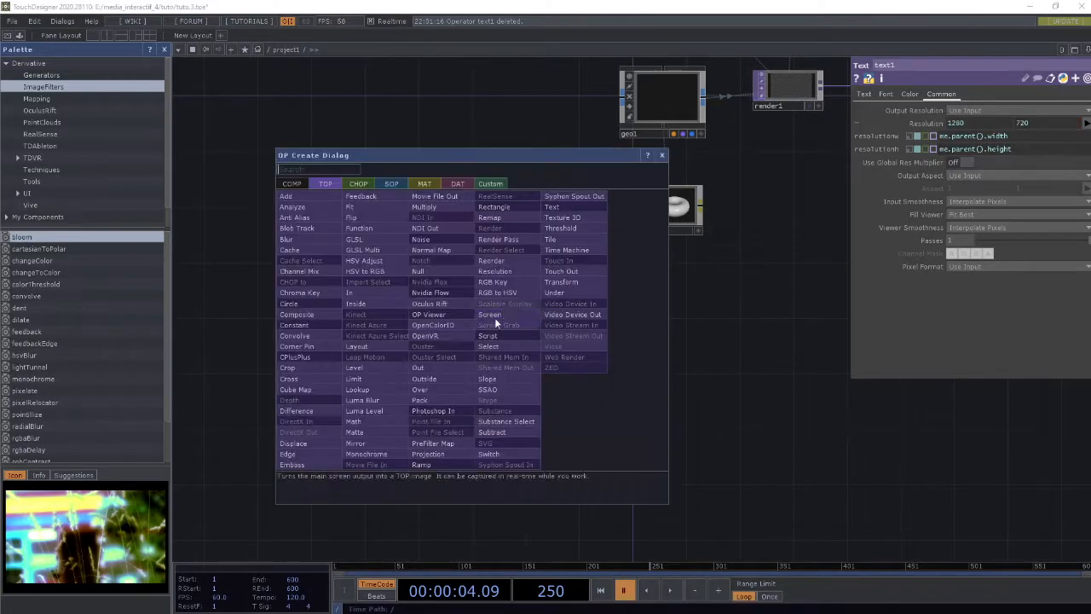
text(tran)
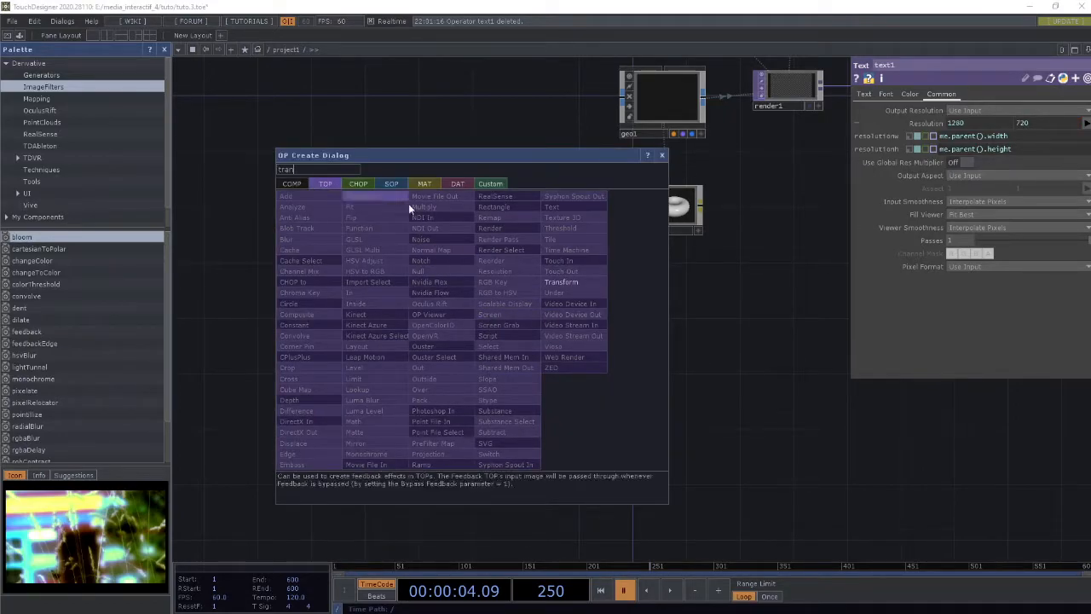
click(560, 281)
click(587, 338)
Give transform2 a white background with Comp Over Background Color enabled, and move the node closer to text1
drag(807, 274, 766, 263)
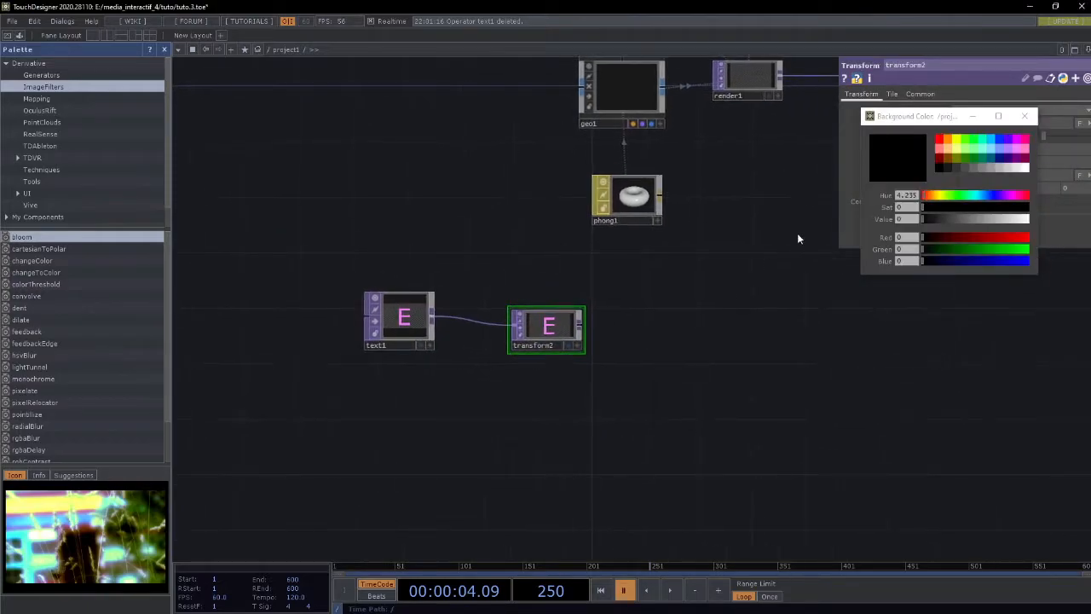
click(1026, 169)
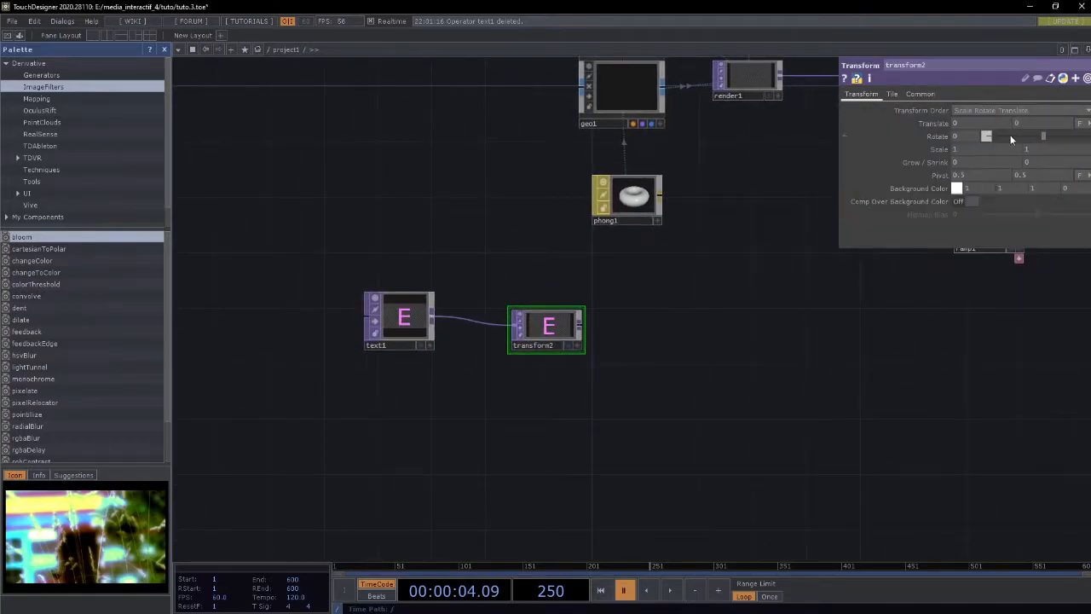
drag(560, 332, 534, 319)
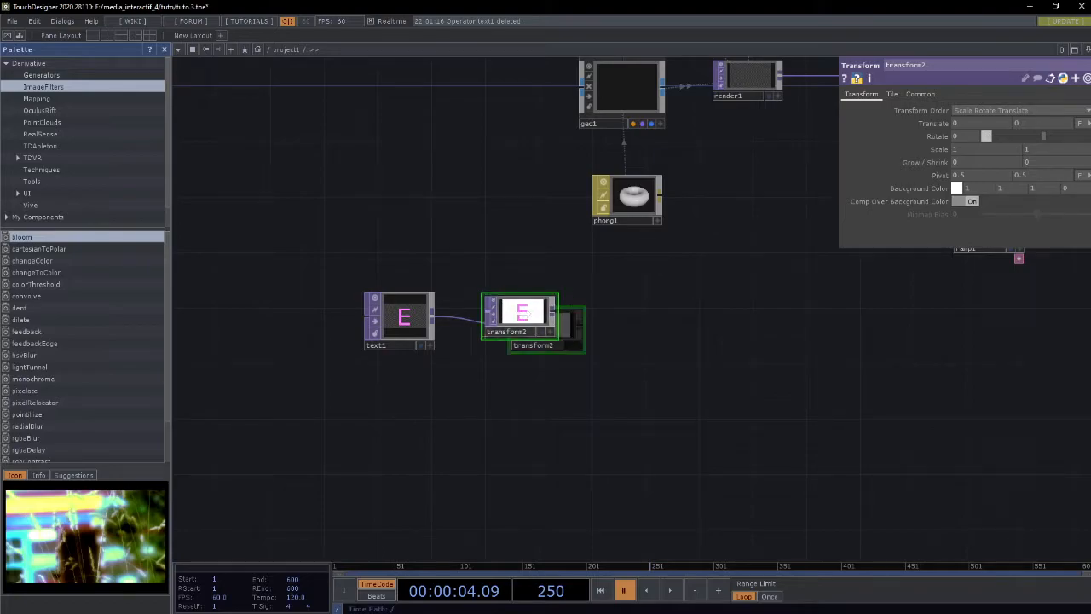
Add a Null TOP wired to the output of transform2
right_click(555, 316)
text(nul)
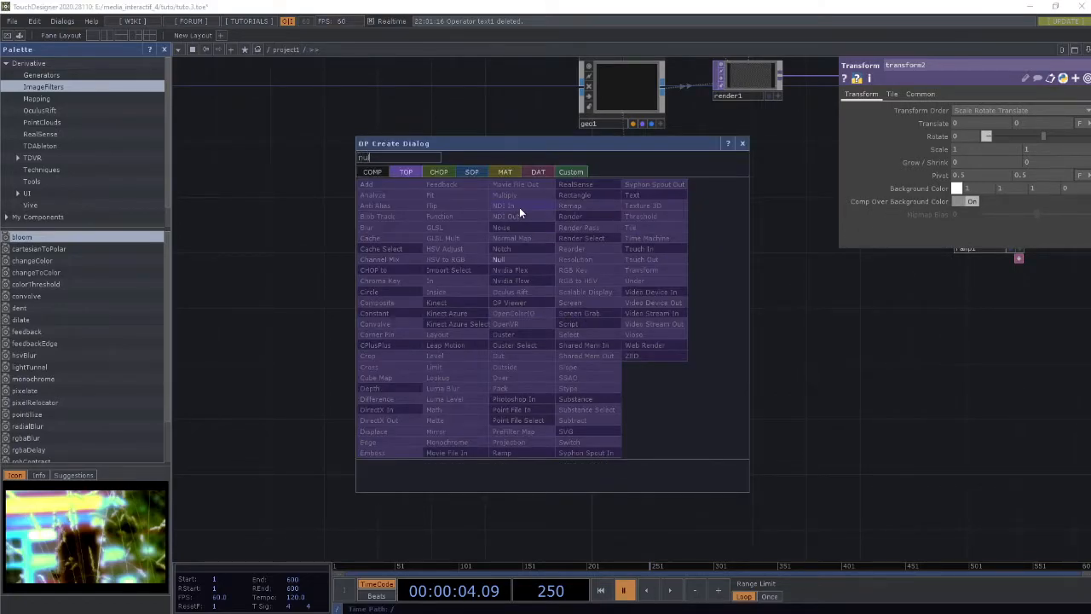
click(519, 260)
click(637, 326)
Assign null2 to phong1 as a texture map of the material
drag(770, 344, 750, 360)
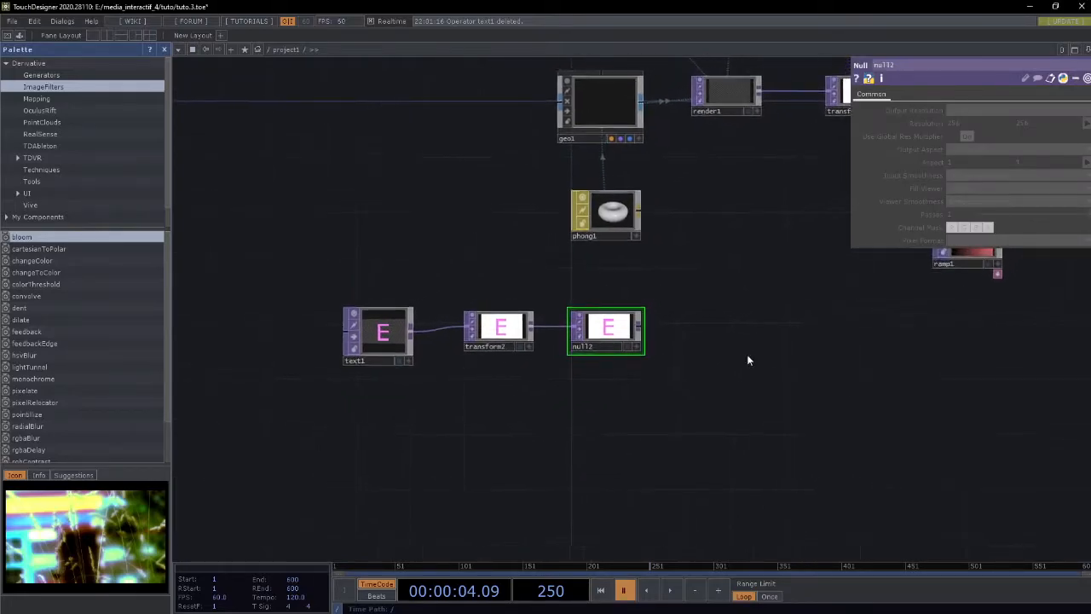
drag(606, 332, 606, 217)
click(602, 175)
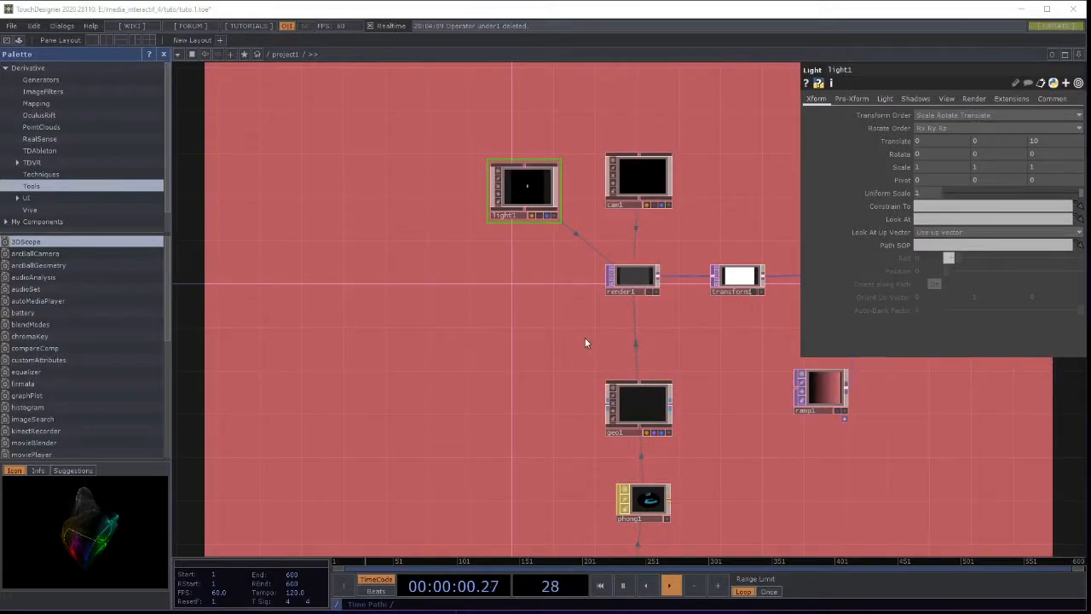
scroll(533, 321, down, 3)
drag(511, 327, 531, 368)
scroll(572, 313, up, 3)
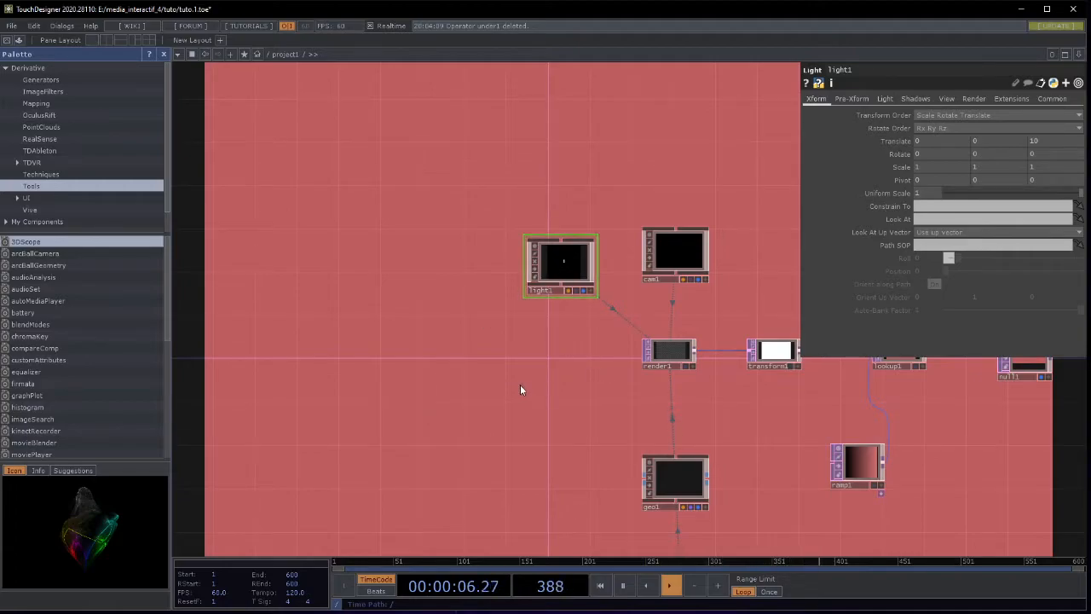
Add an Ambient Light COMP just below light1, beside render1
key(Tab)
text(amb)
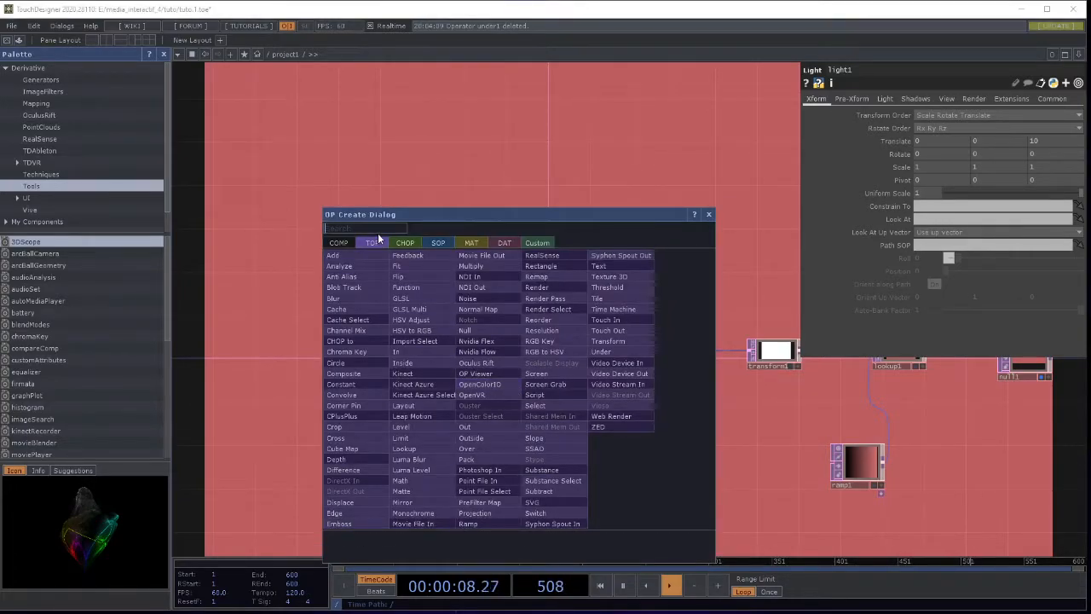
text(ien)
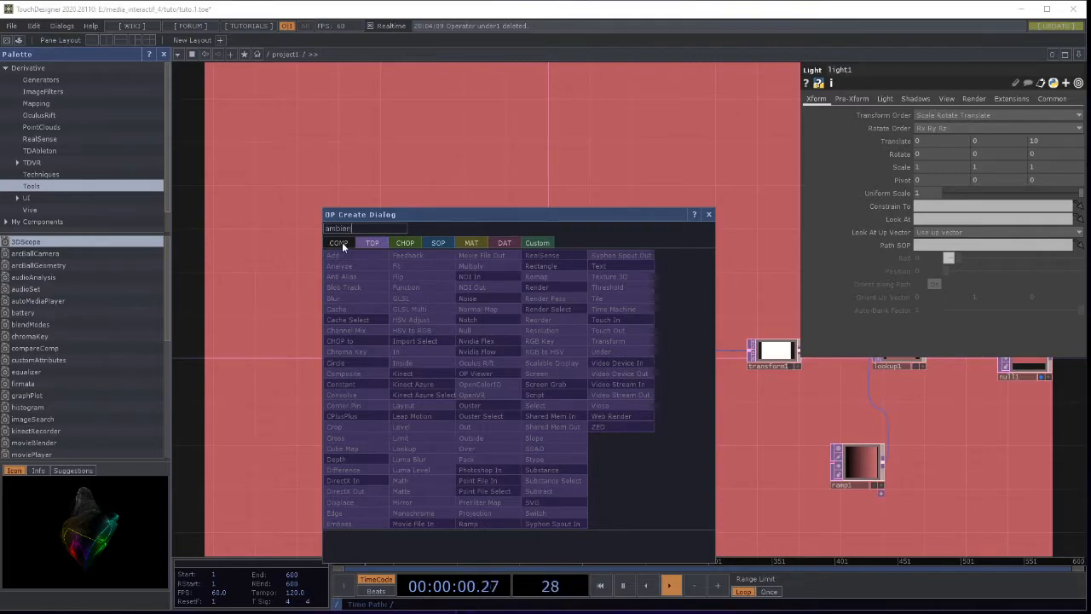
click(342, 242)
click(361, 266)
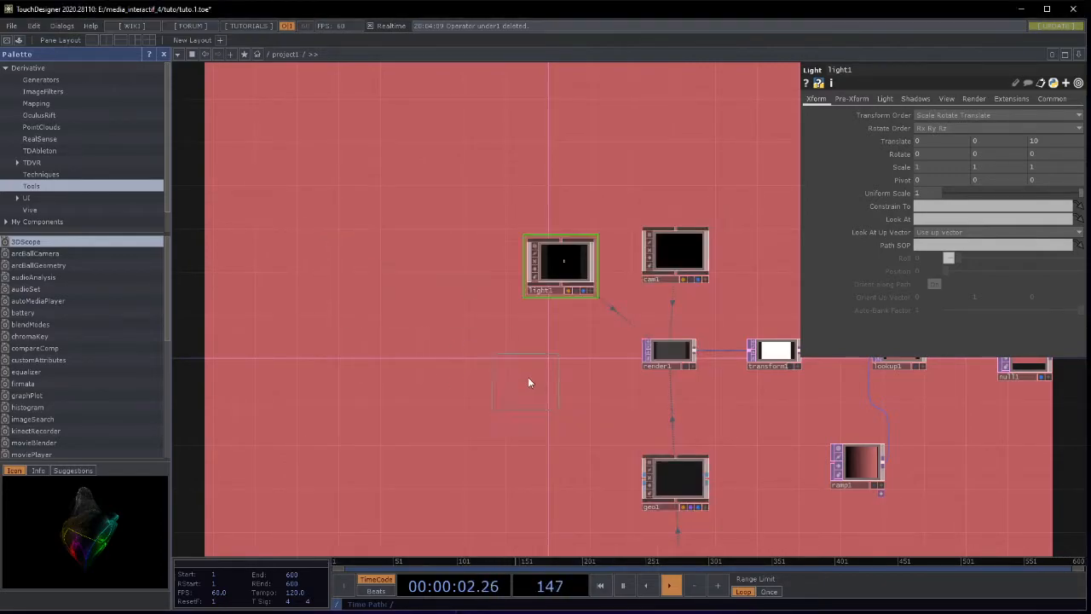
click(557, 374)
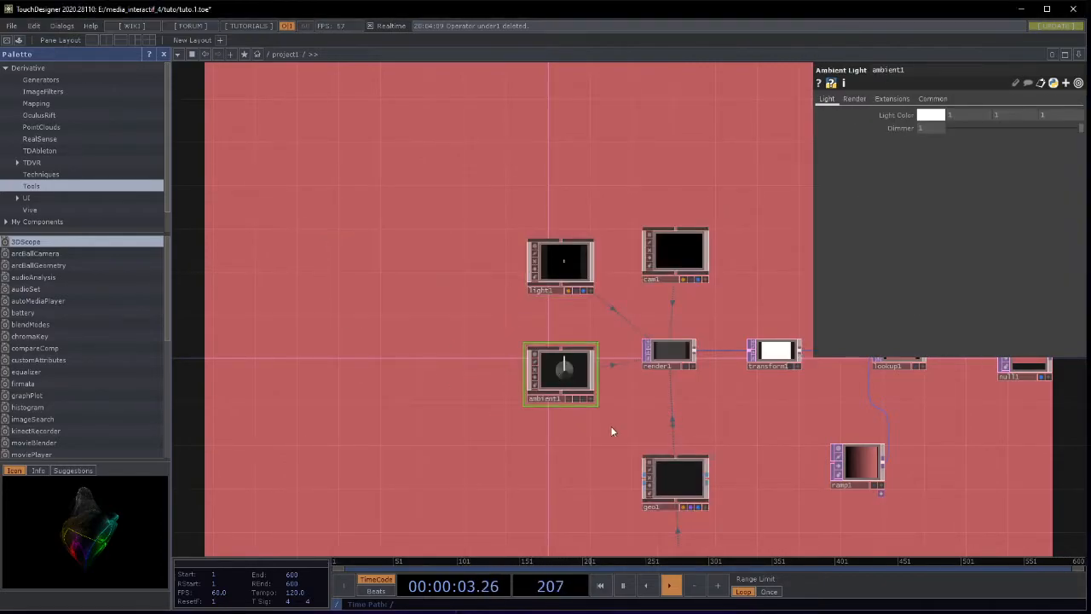
Delete light1 and move ambient1 into its place beside cam1
click(559, 274)
key(Delete)
drag(558, 371, 567, 290)
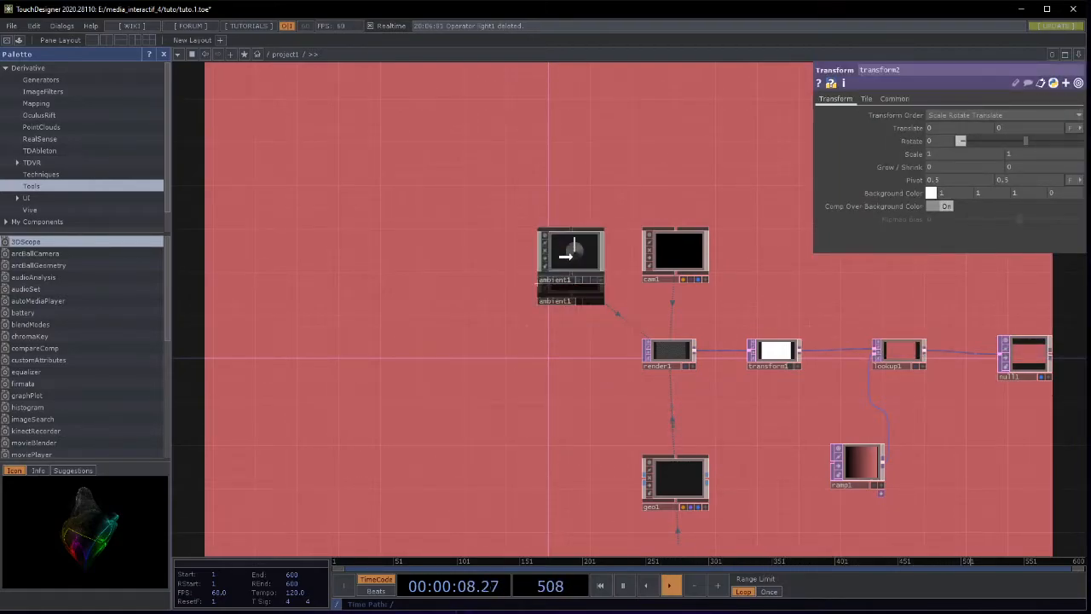
Add a Tube SOP in the empty area of the network beside geo1
drag(553, 389, 480, 314)
scroll(479, 314, down, 3)
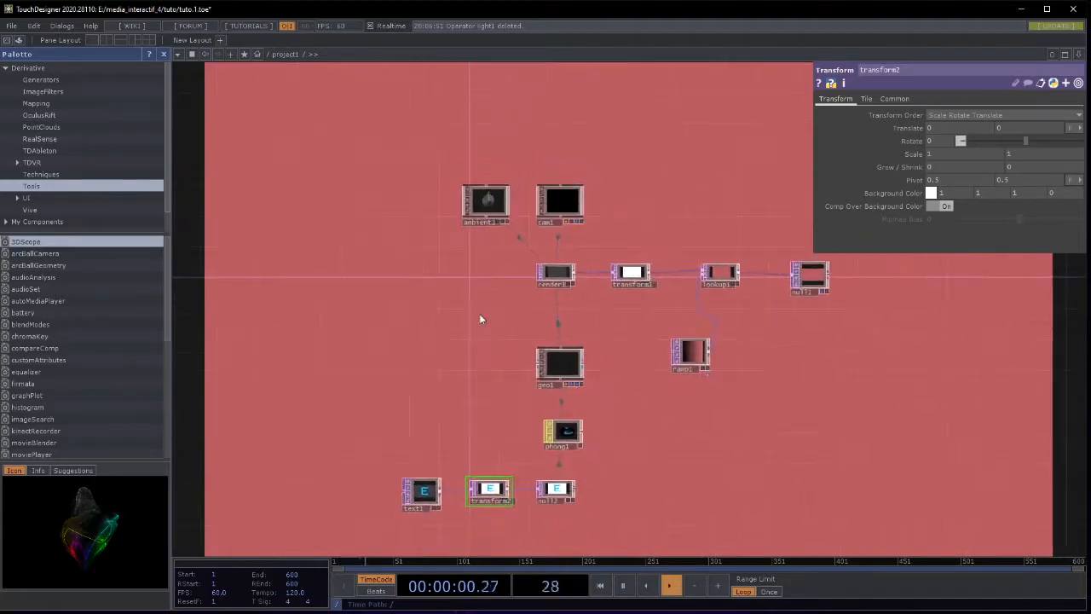
scroll(481, 354, up, 3)
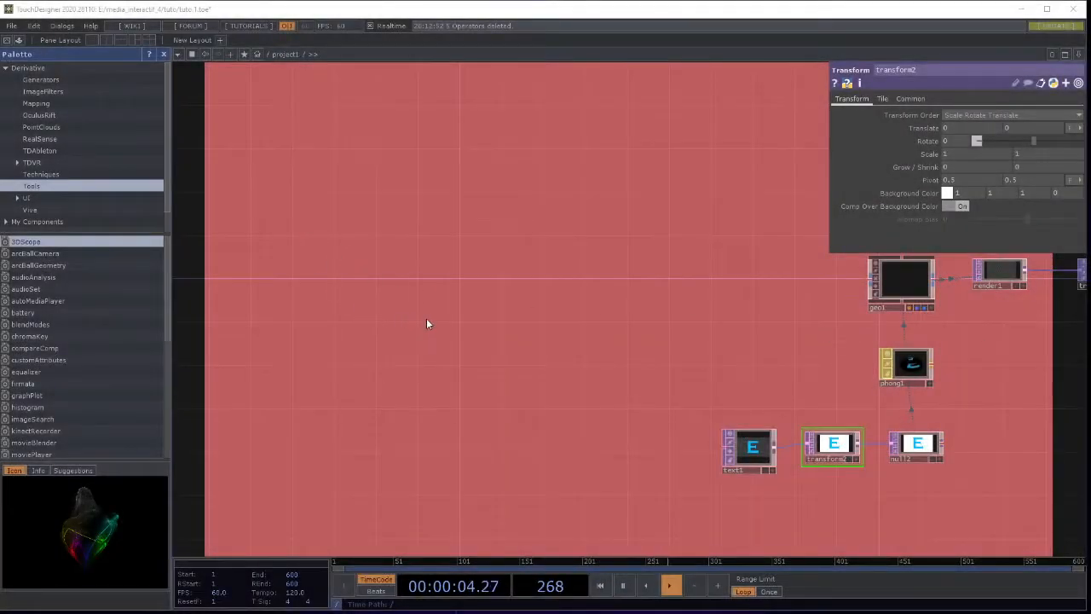
drag(427, 323, 469, 314)
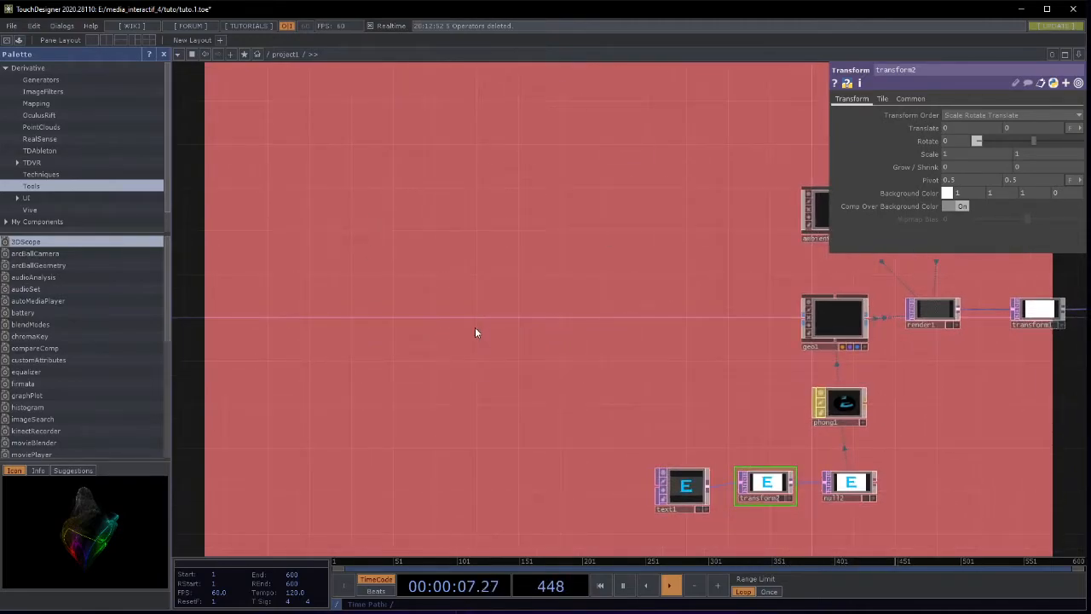
key(Tab)
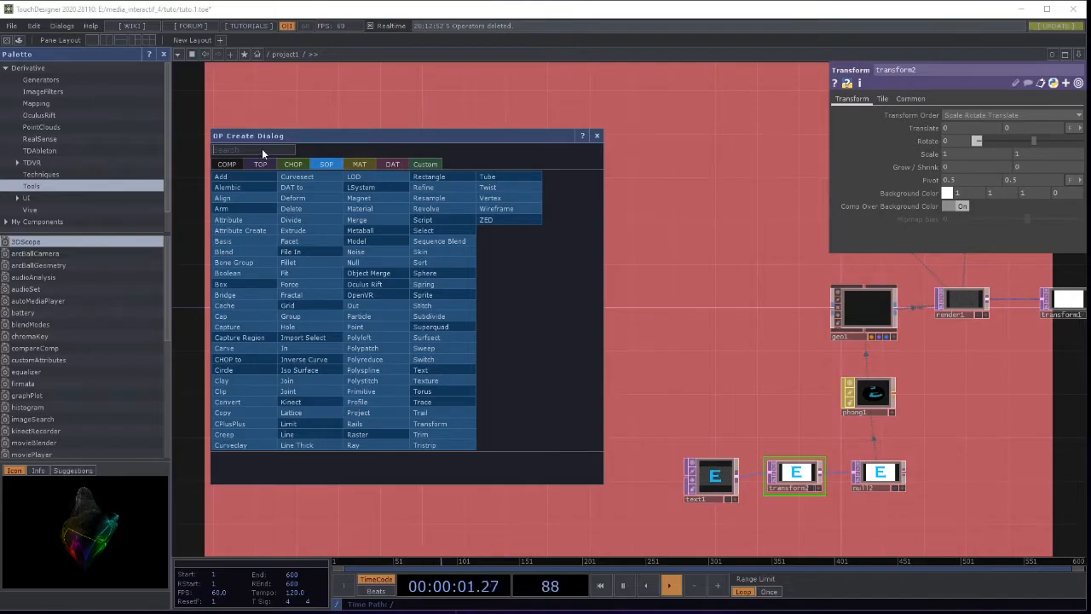
text(tube)
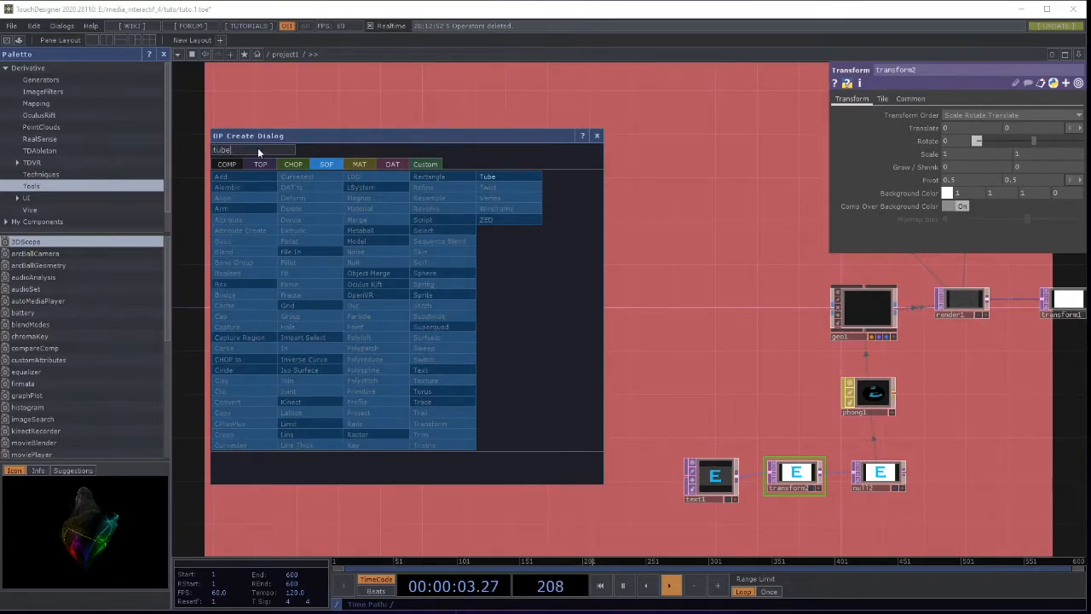
click(501, 182)
click(395, 322)
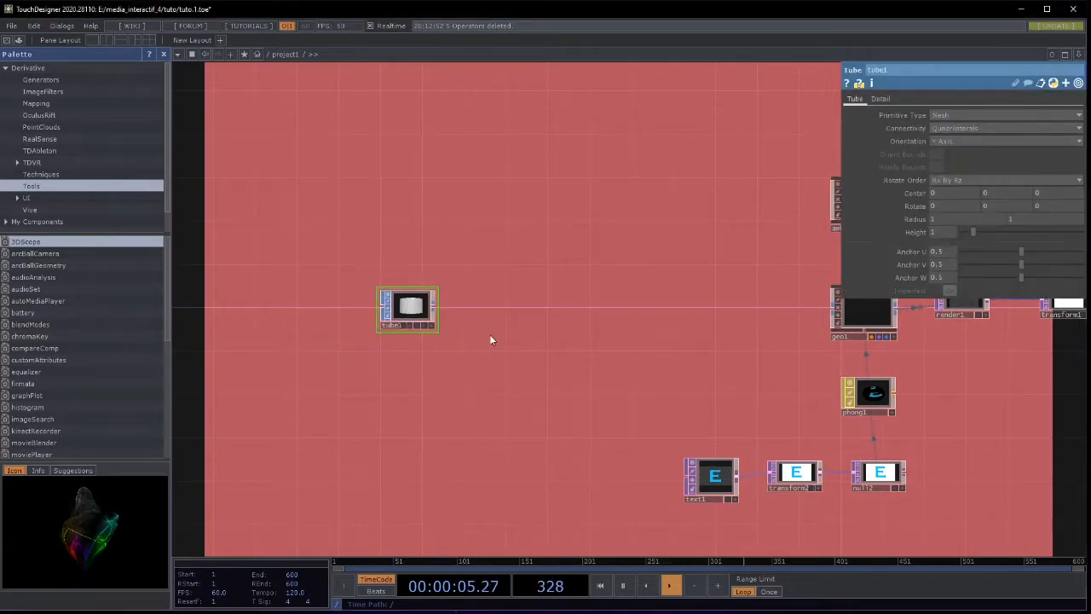
Configure tube1 with Z Axis orientation, a height of 10, 30 rows and 50 columns
click(951, 141)
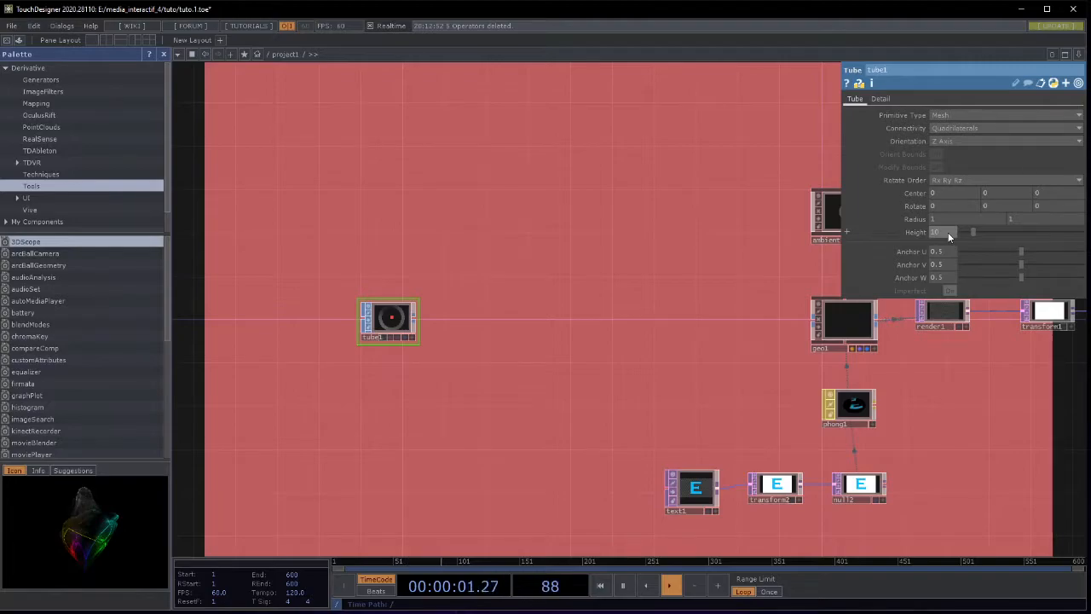
click(882, 98)
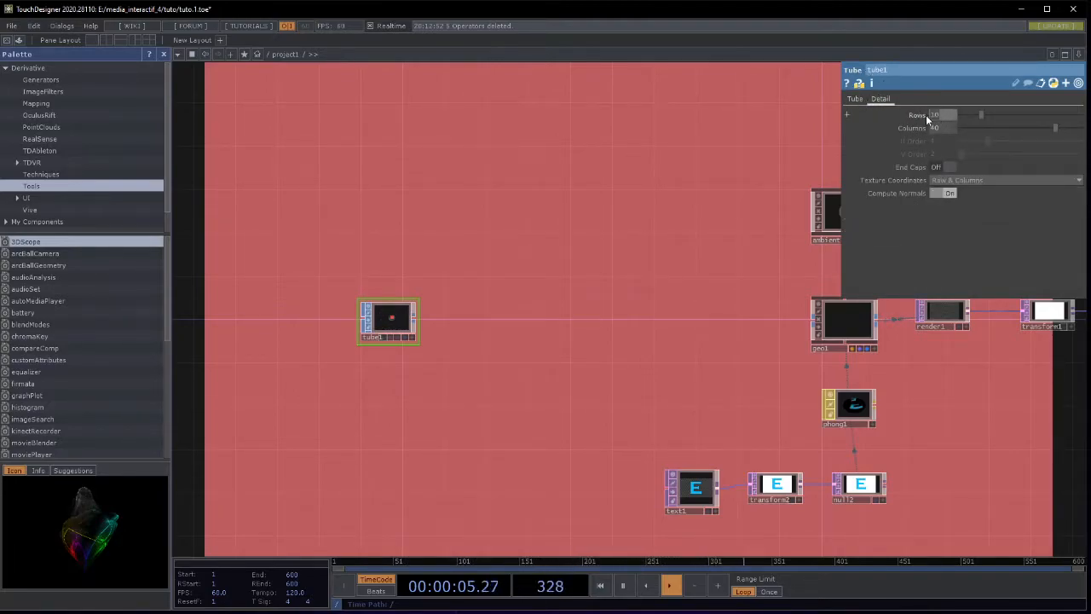
drag(948, 130, 927, 130)
key(Return)
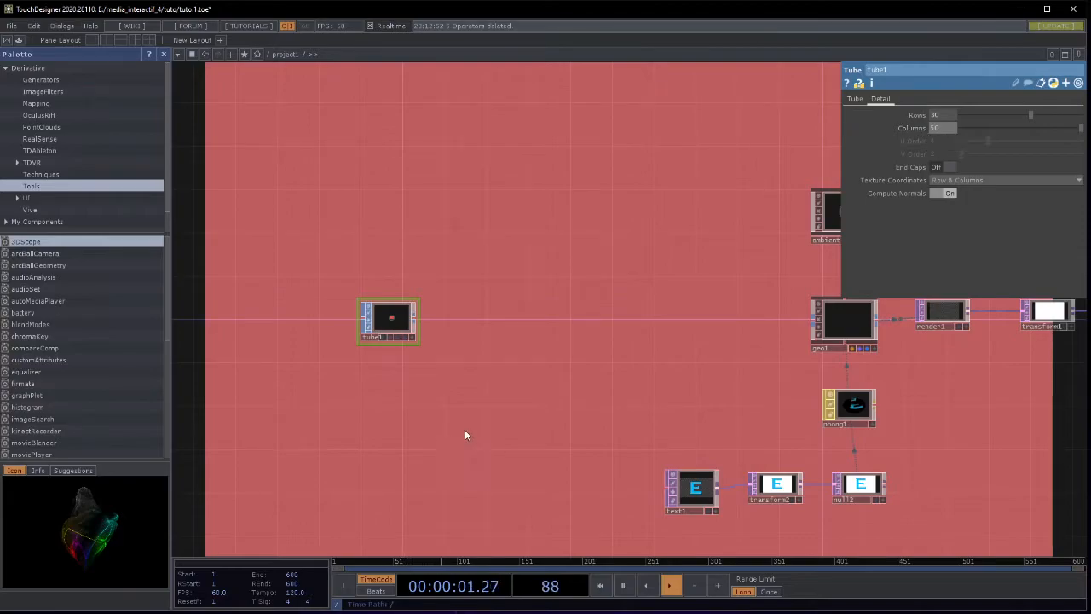
Insert a Transform SOP wired to the output of tube1
scroll(556, 412, up, 2)
drag(556, 412, 594, 389)
right_click(444, 280)
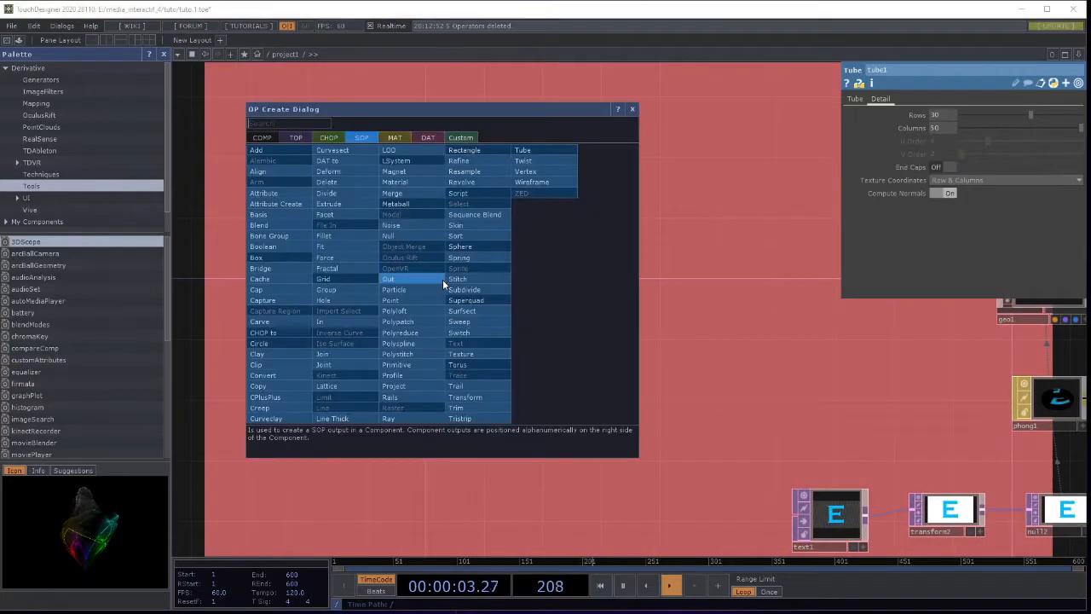
text(tran)
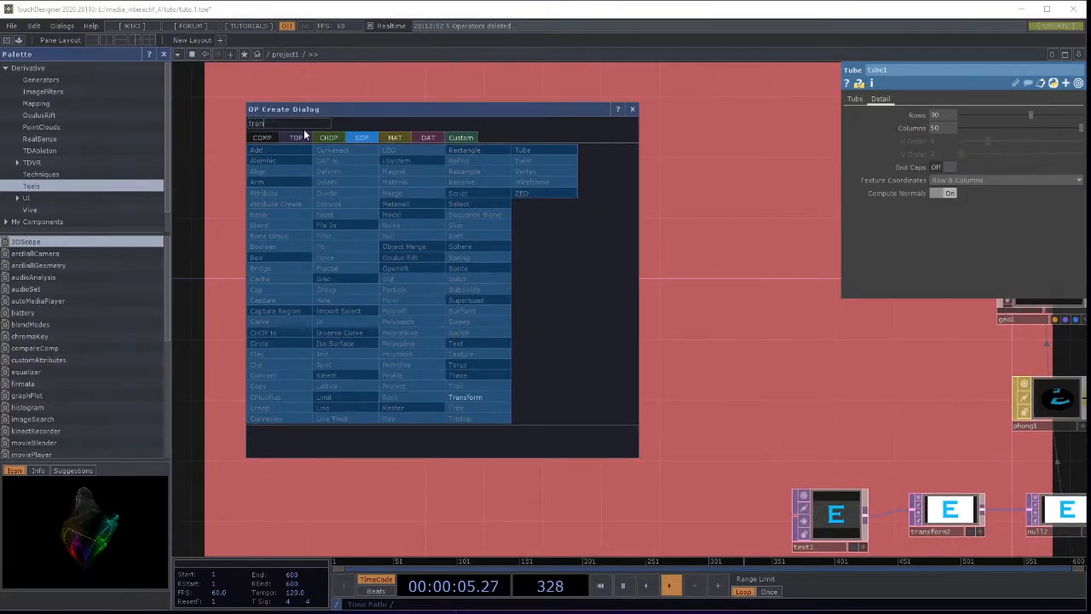
click(469, 396)
click(537, 280)
drag(541, 370, 453, 417)
scroll(455, 385, down, 4)
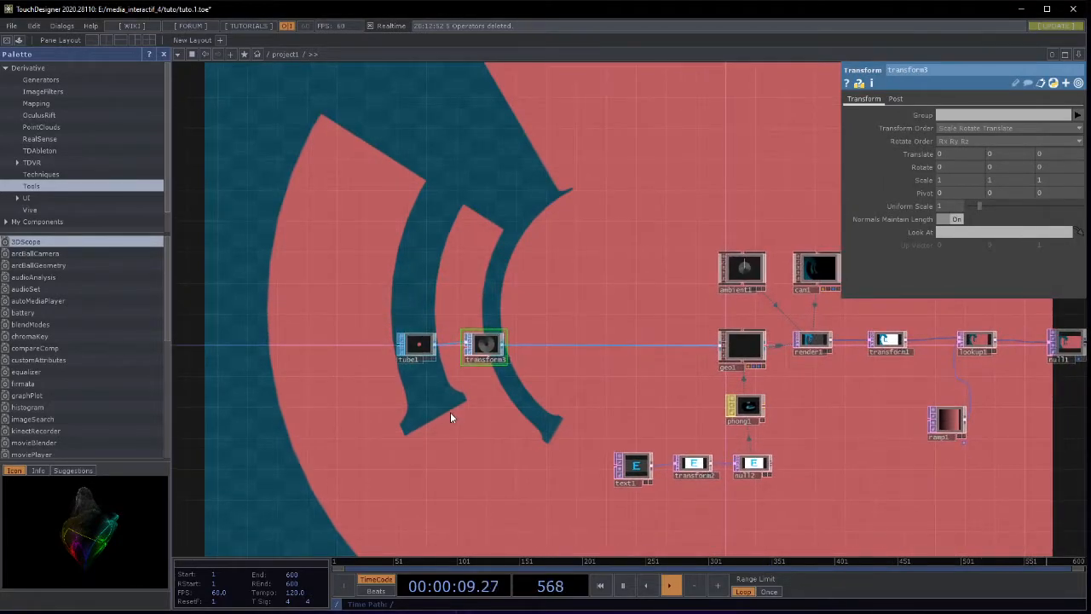
scroll(550, 392, up, 2)
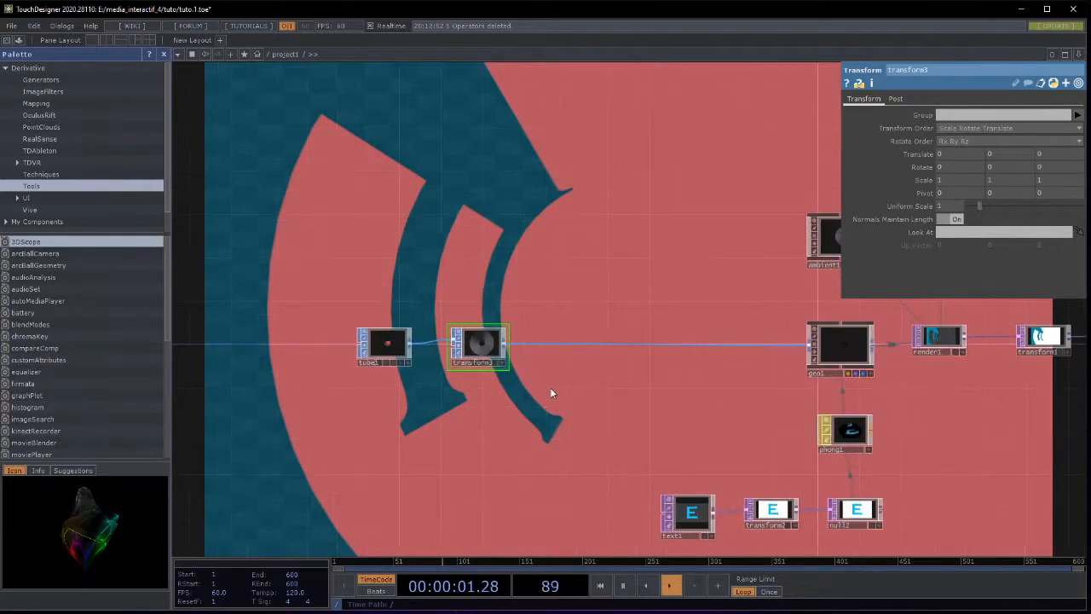
scroll(505, 352, up, 2)
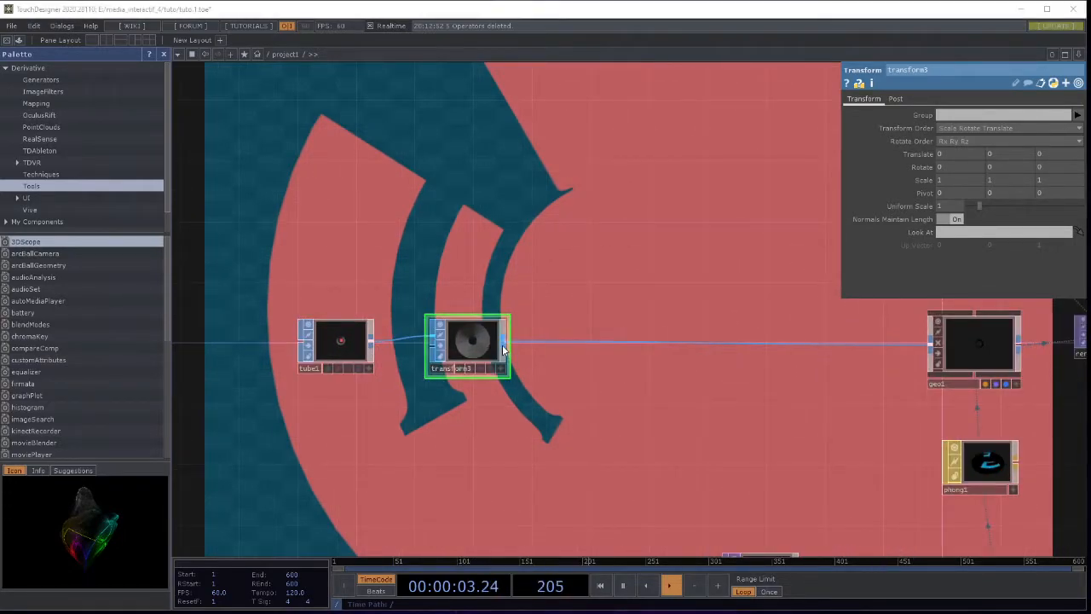
key(Tab)
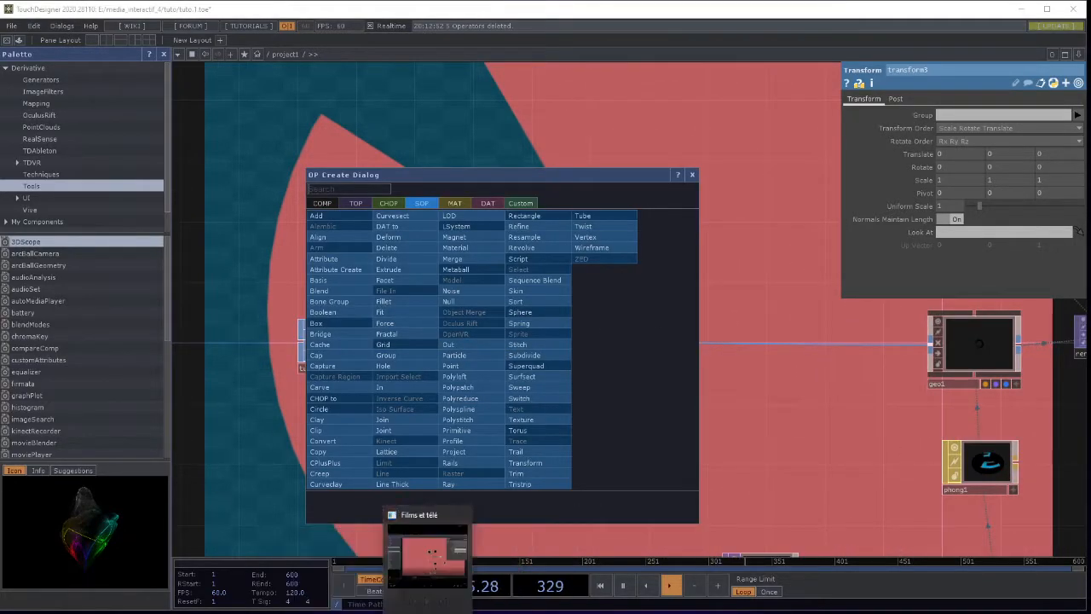
mouse_move(317, 612)
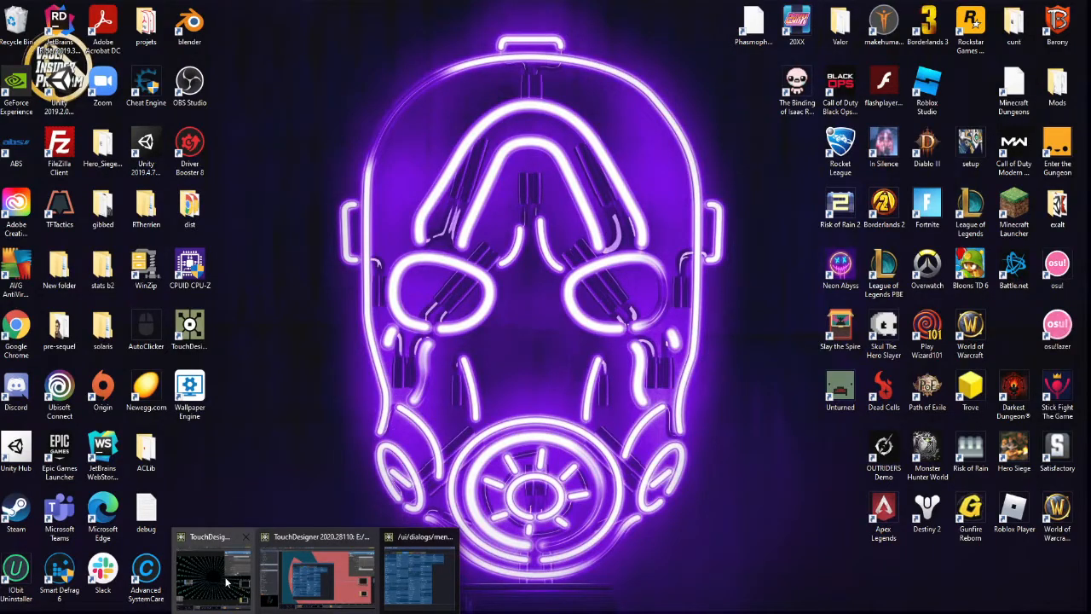
click(317, 581)
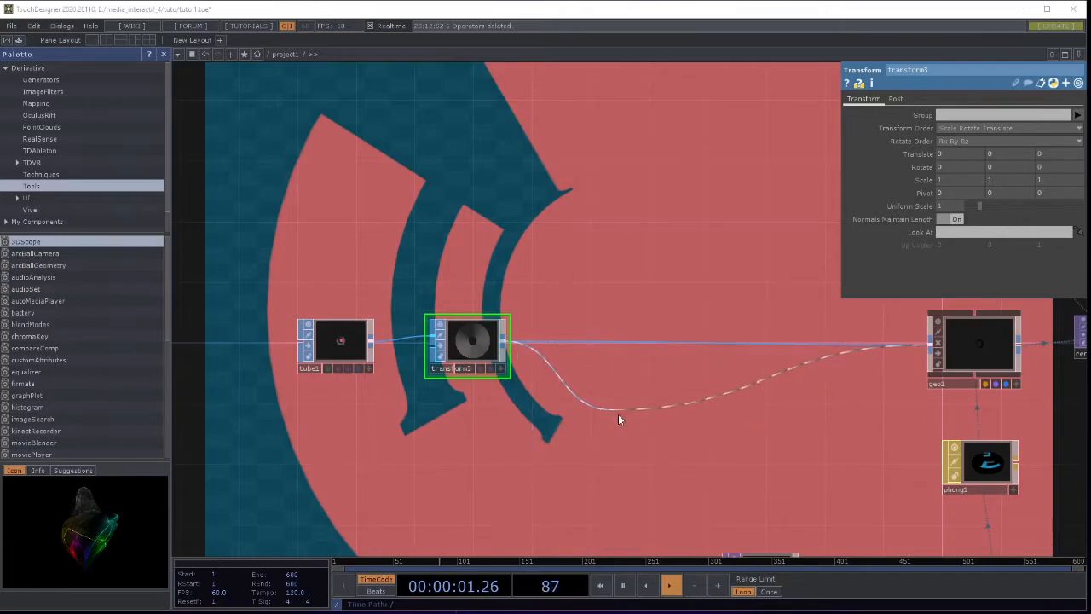
click(612, 254)
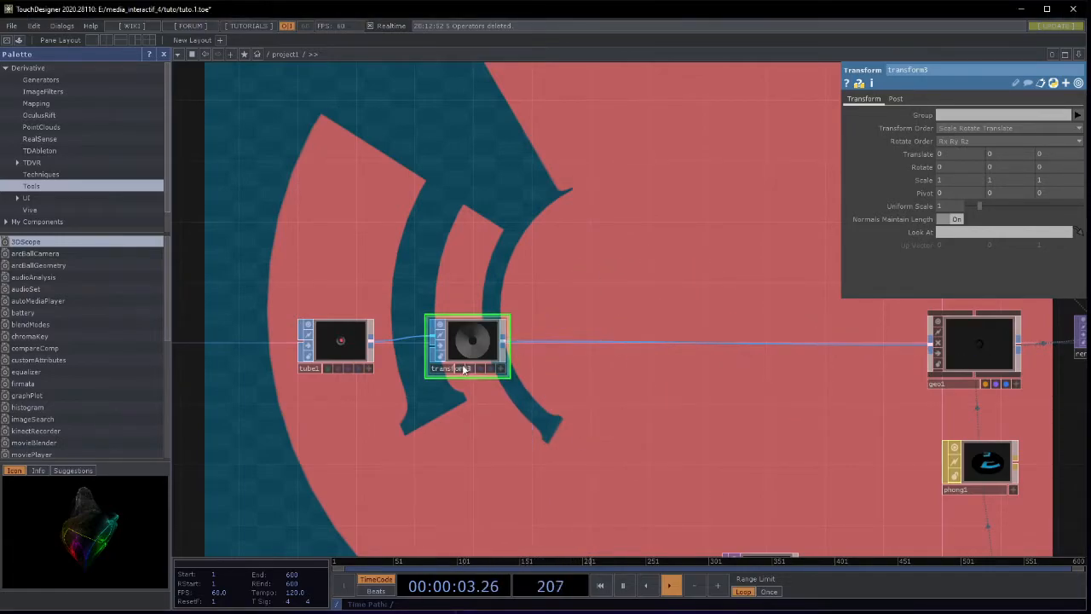
Insert a Noise SOP between transform3 and geo1
right_click(504, 346)
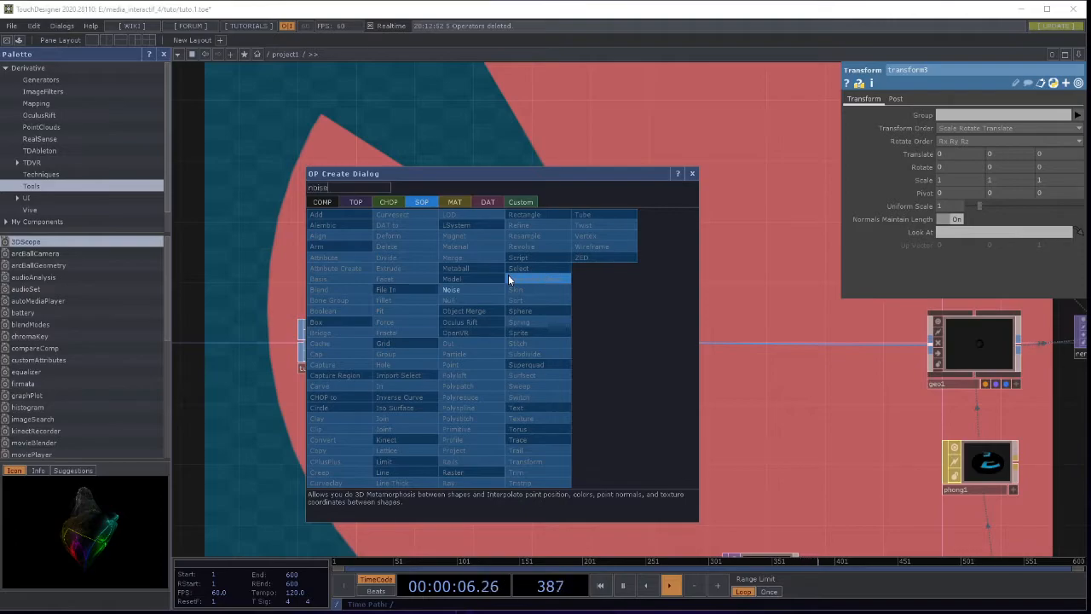
click(456, 291)
click(587, 344)
Examine the noise1 preview up close and its effect on the rendered background
scroll(649, 479, up, 3)
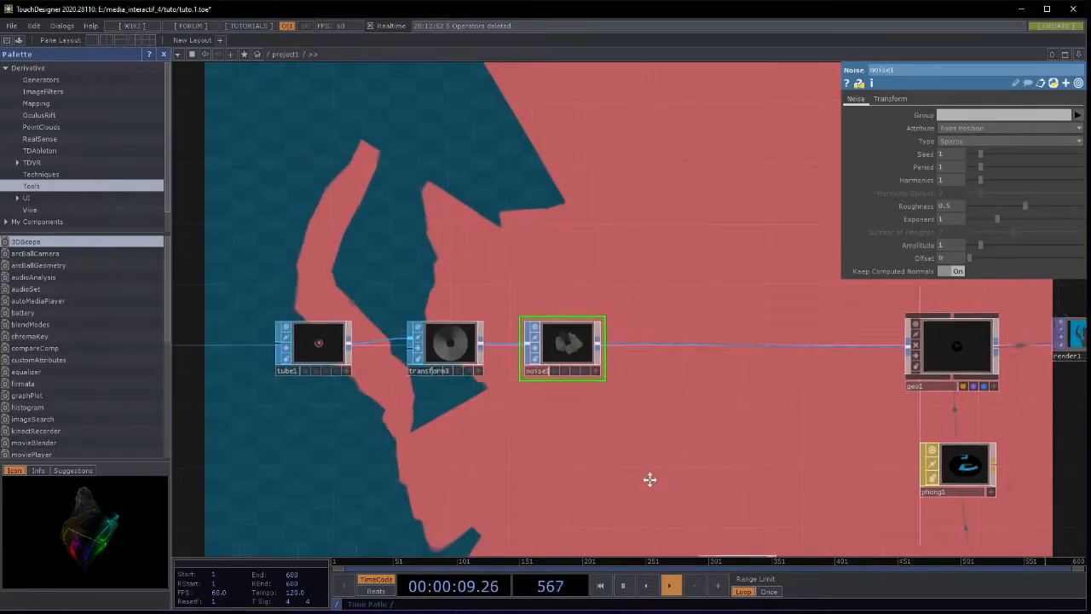
scroll(654, 417, up, 3)
drag(708, 392, 566, 433)
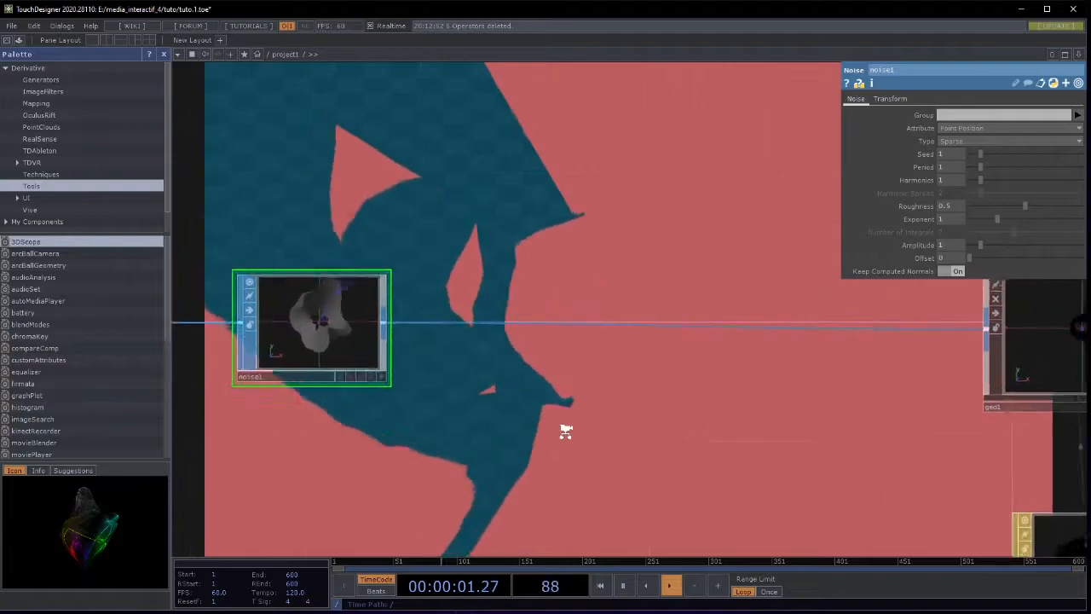
scroll(577, 433, down, 5)
drag(664, 425, 746, 424)
scroll(690, 425, up, 3)
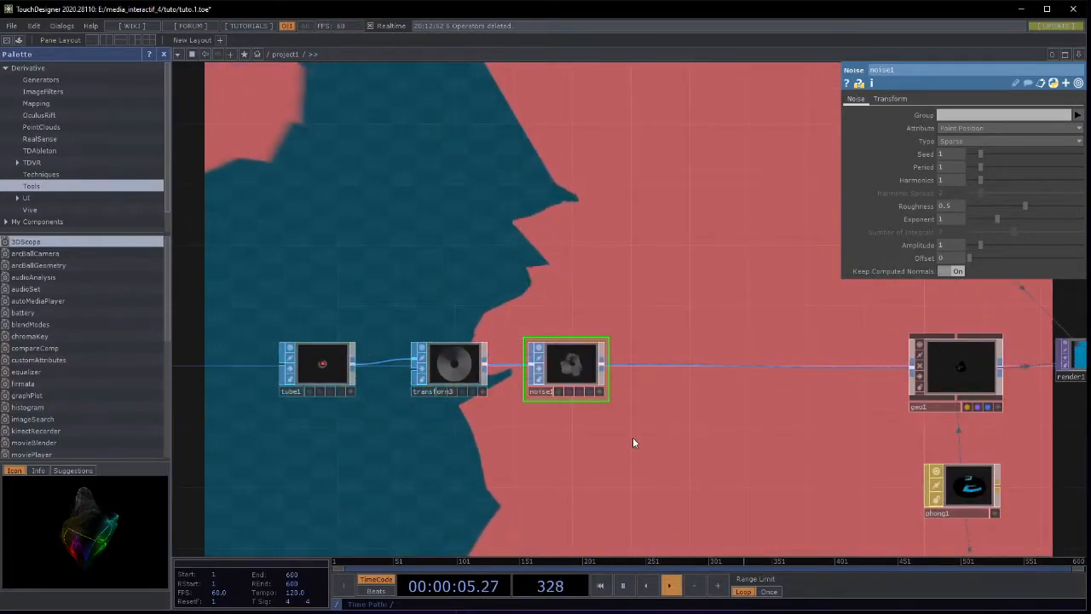
drag(633, 441, 580, 441)
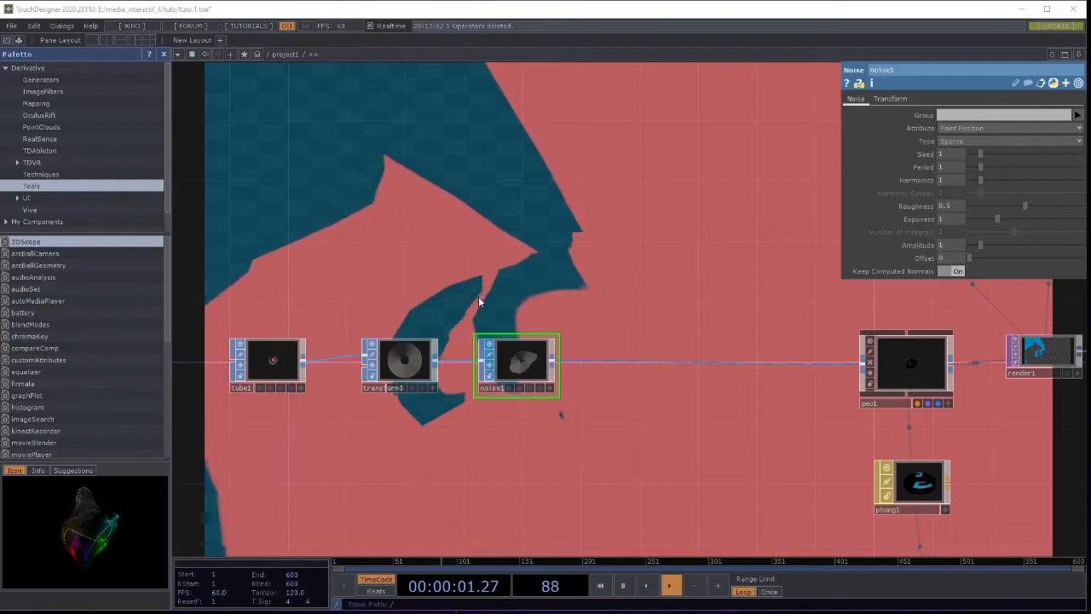
drag(484, 238, 454, 237)
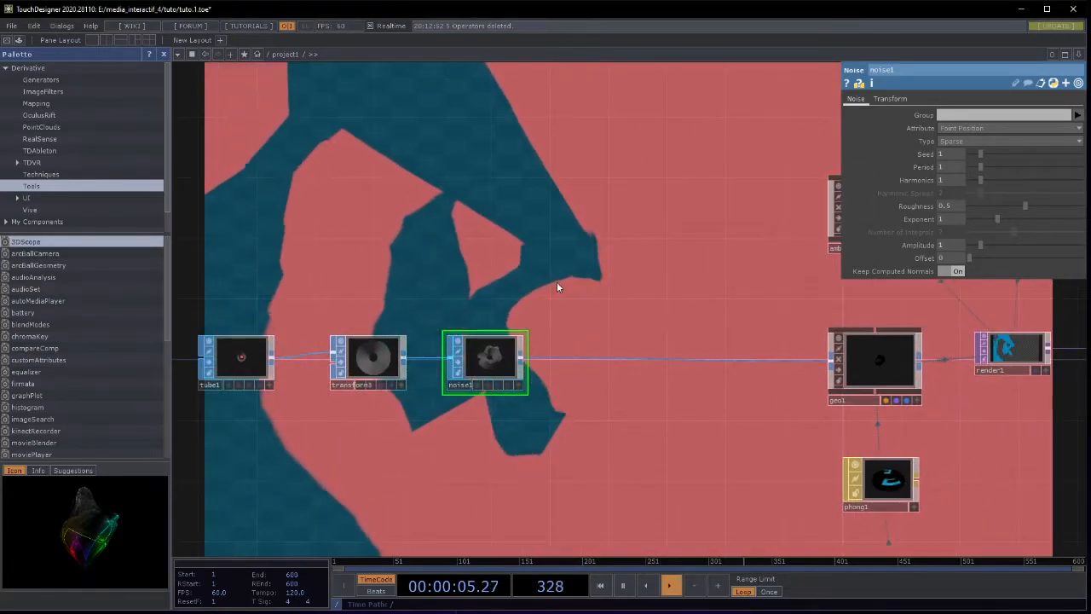
Set the seed of noise1 to 3.67 and its period to 10
click(939, 156)
text(3.67)
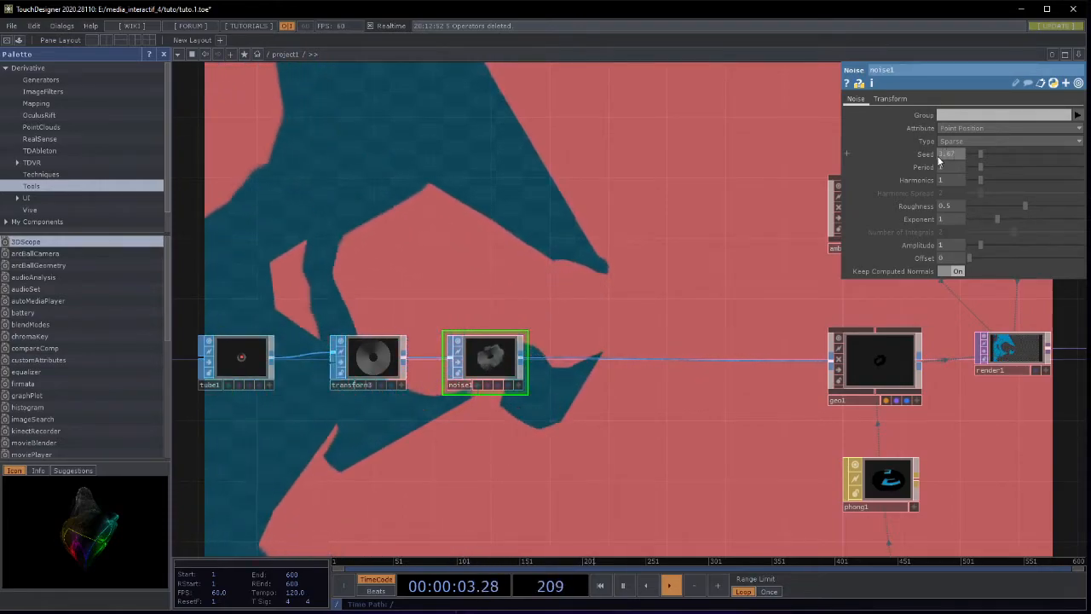
key(Return)
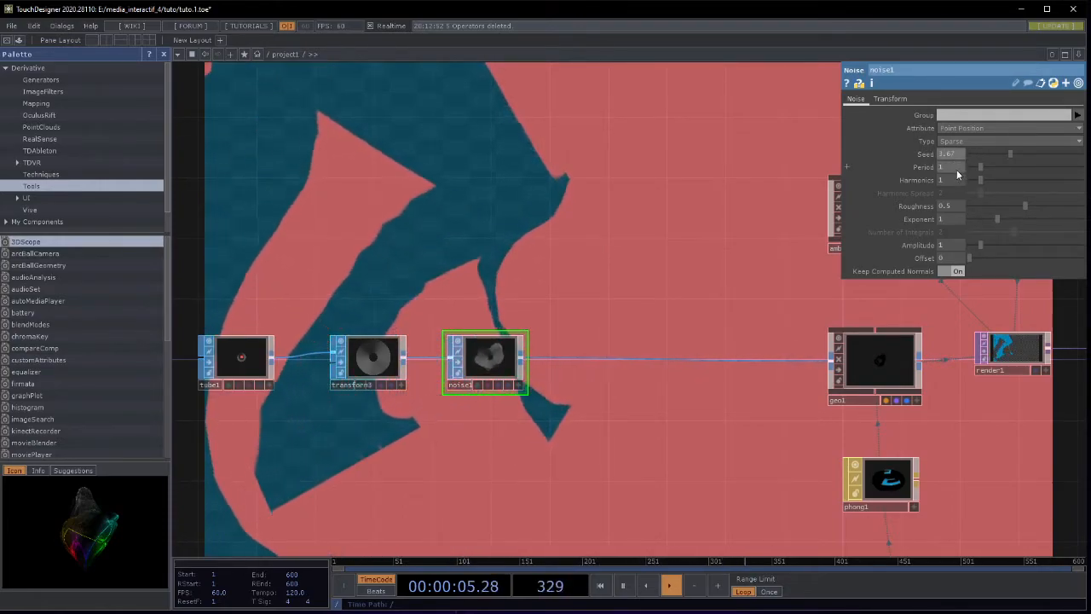
click(944, 167)
text(10)
key(Return)
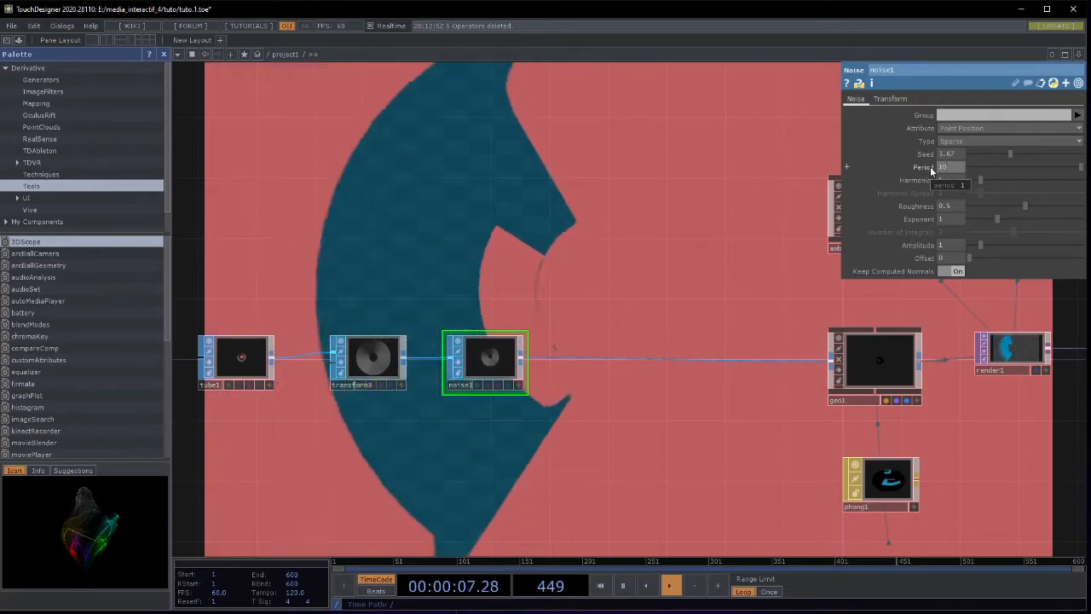
Set the harmonics of noise1 to 6 and its exponent to 0.8
click(945, 180)
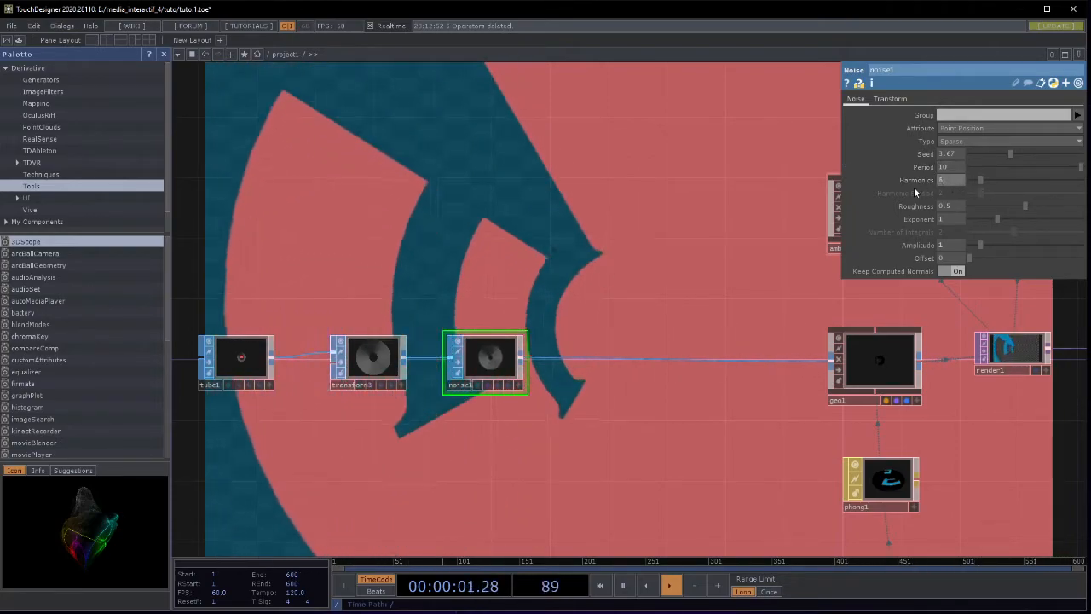
text(8)
key(Return)
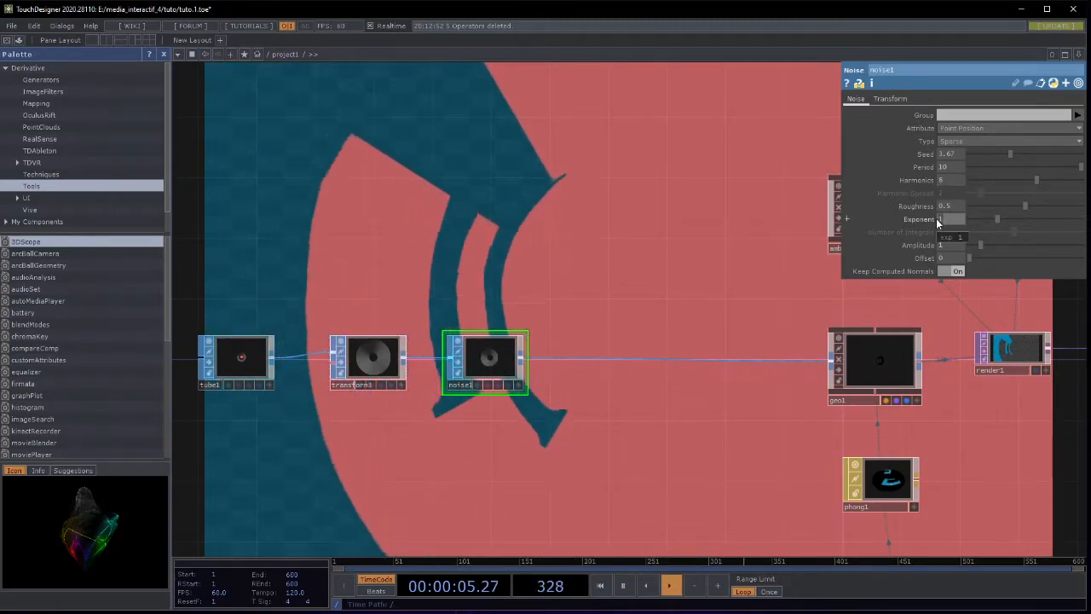
click(938, 222)
text(0.8)
key(Return)
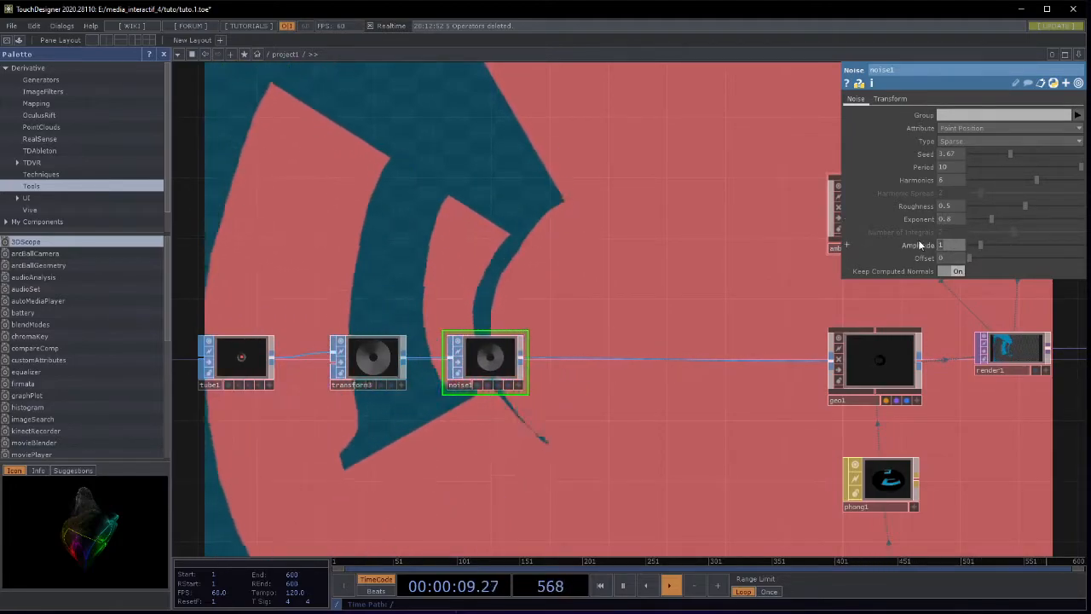
Set the amplitude of noise1 to 0.71 and its offset to 0.82, and show its transform parameters
text(0.7)
key(Return)
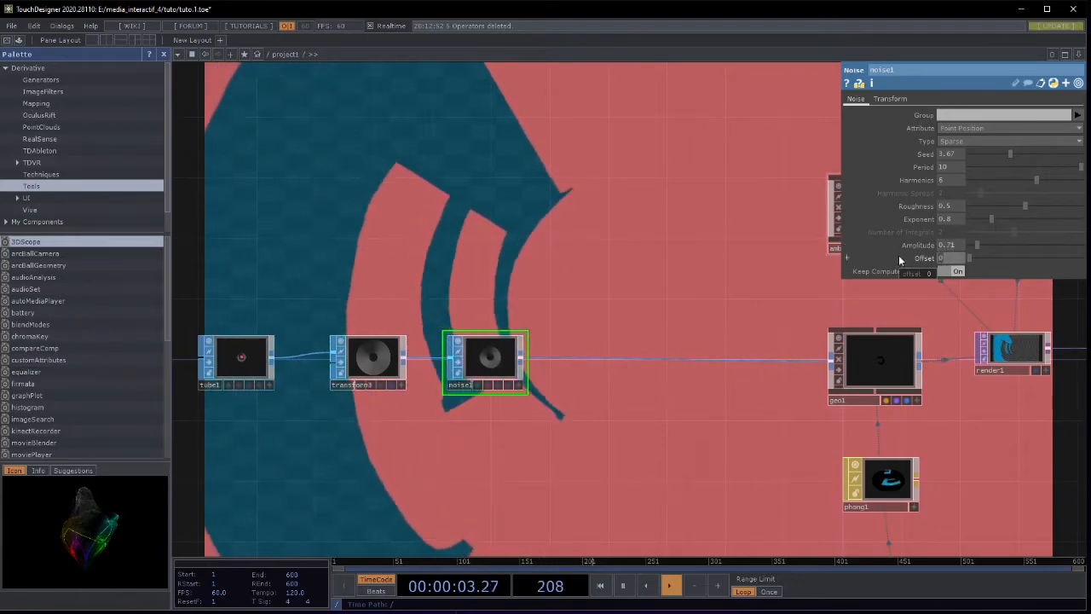
text(0.)
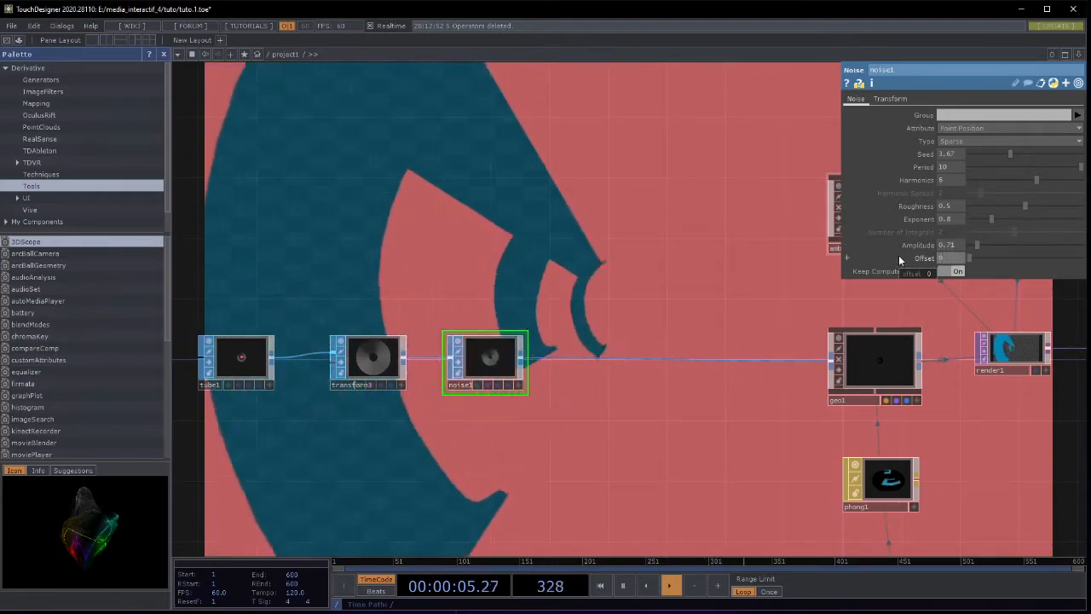
text(82)
key(Return)
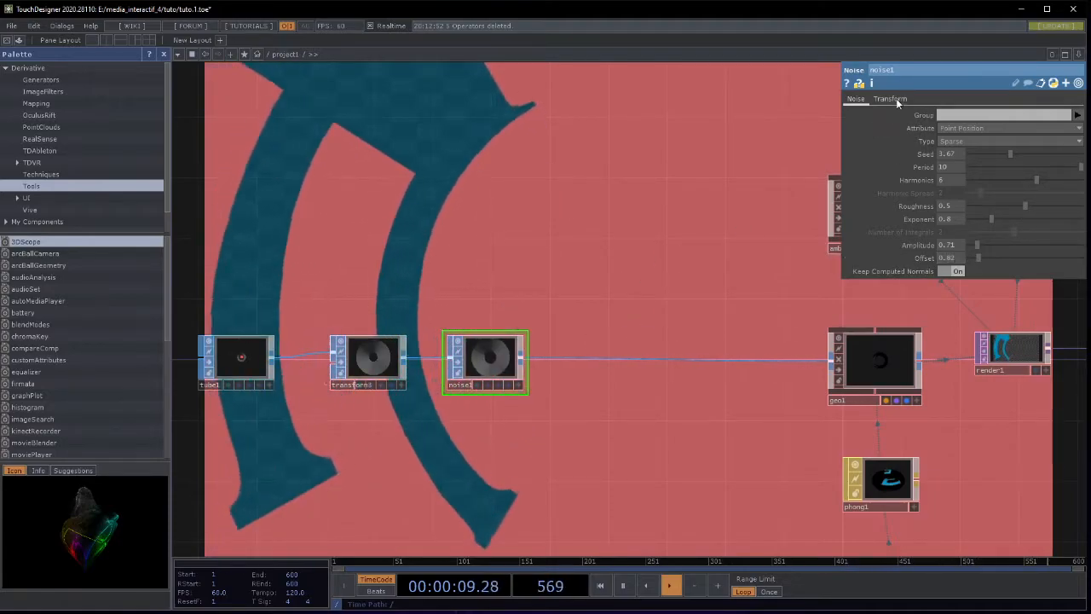
click(893, 99)
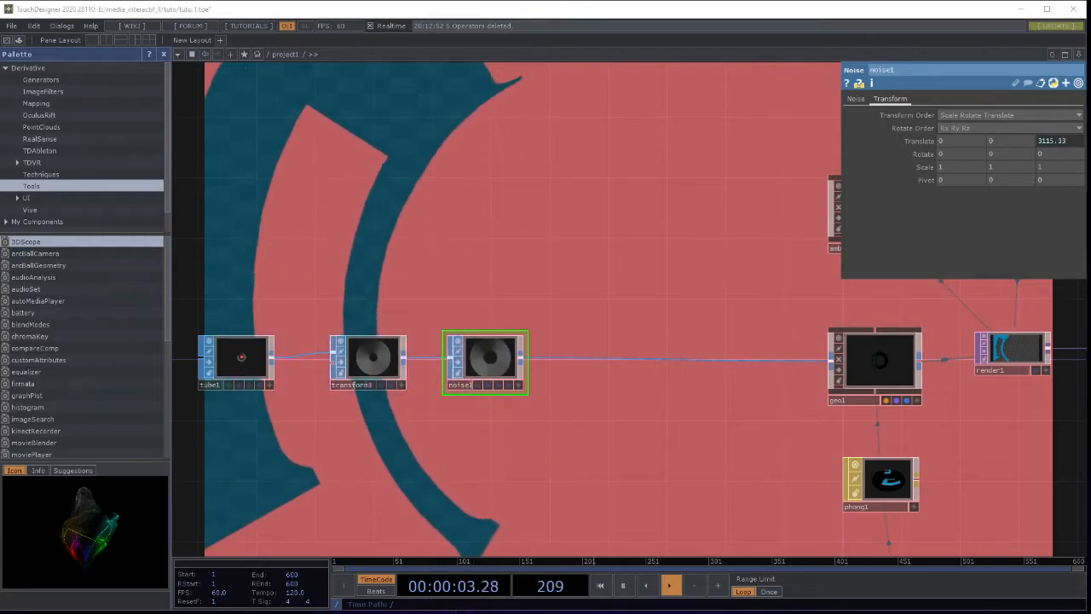
Insert a Texture SOP between noise1 and geo1
scroll(611, 367, up, 2)
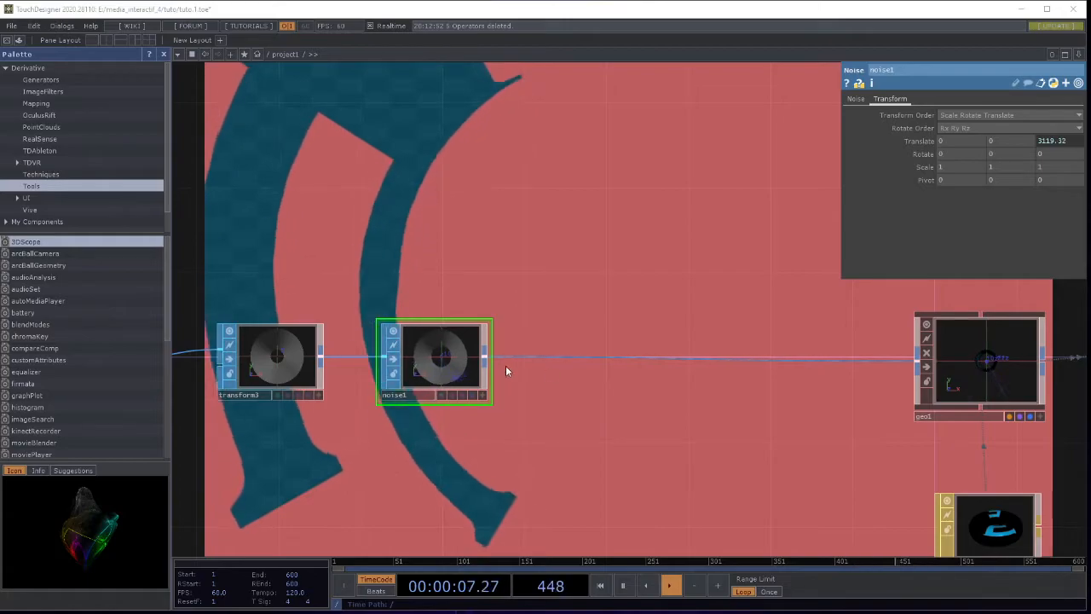
key(Tab)
text(tex)
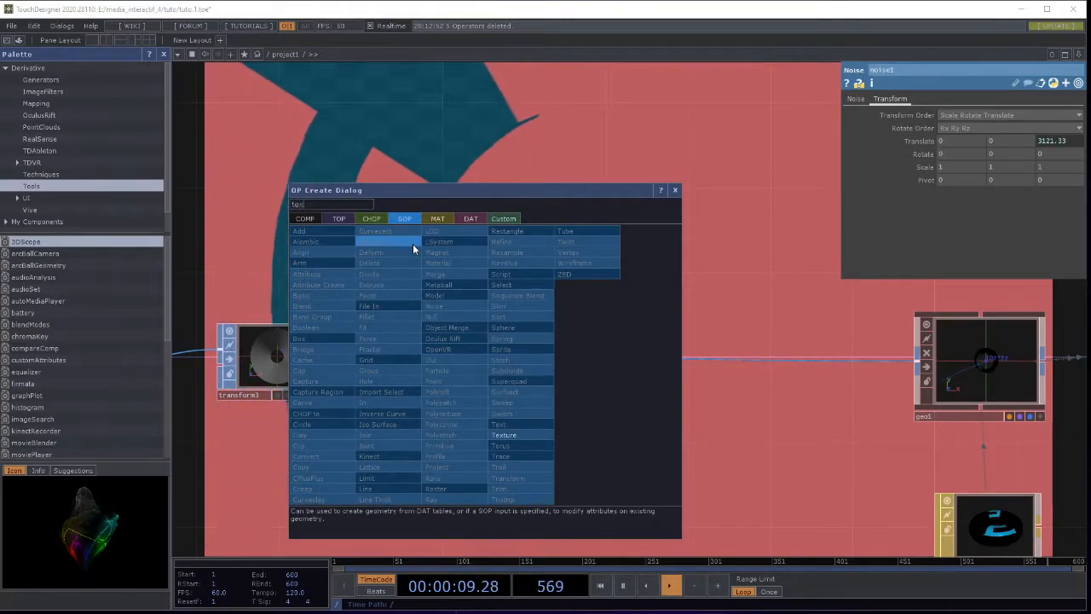
click(511, 433)
click(600, 362)
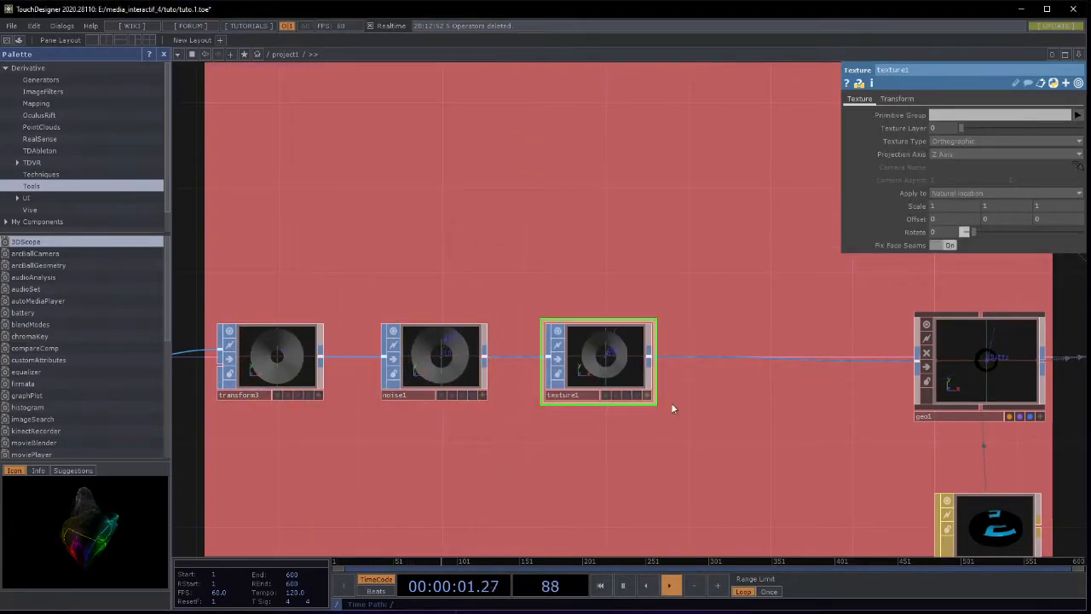
Set the texture type of the Texture SOP to Row & Columns
key(h)
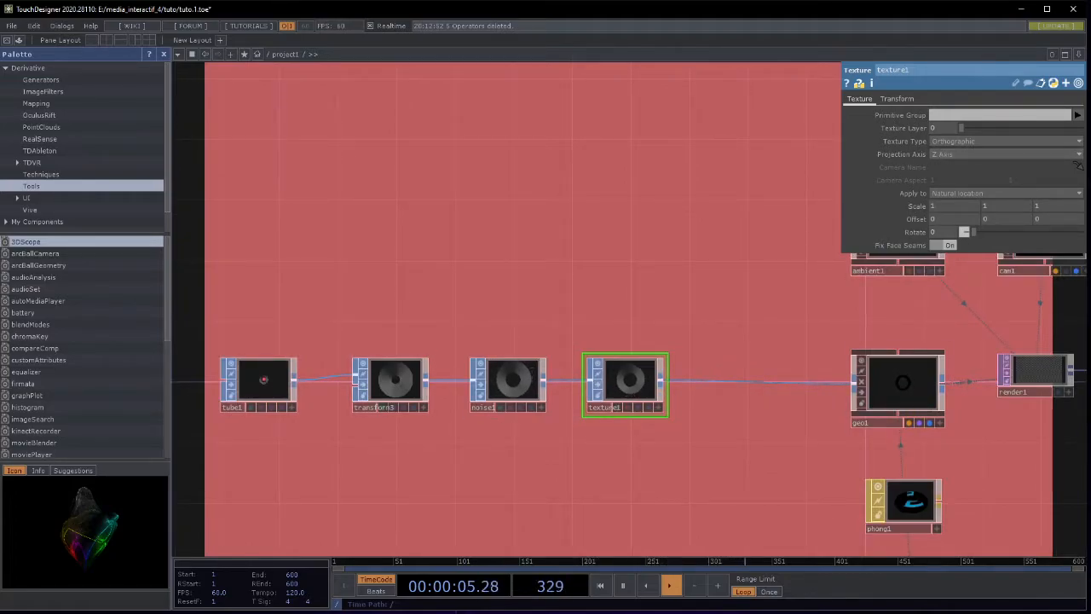
scroll(623, 333, down, 5)
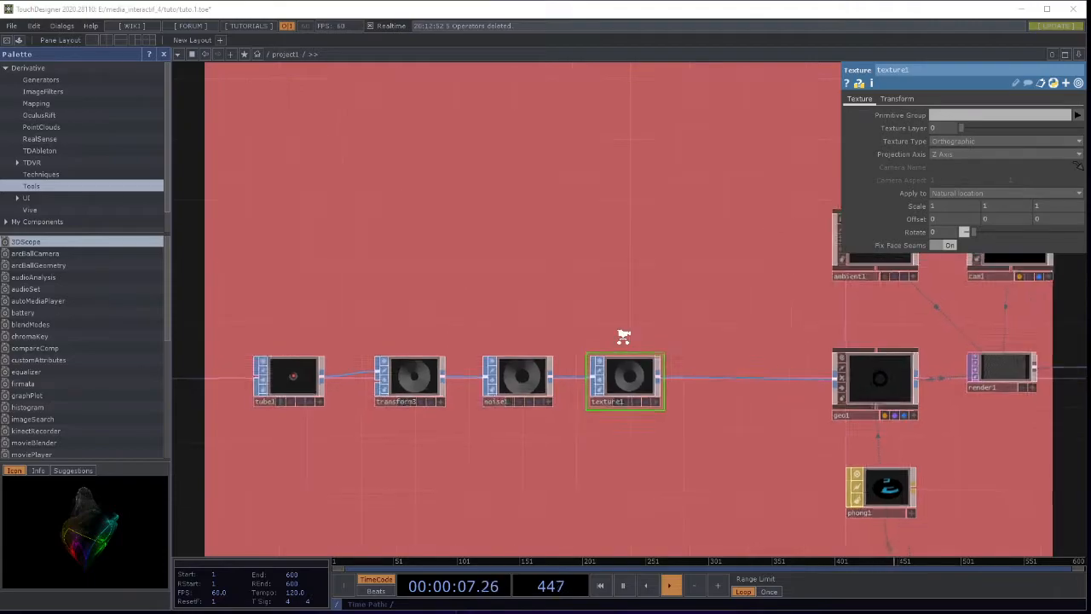
scroll(685, 344, up, 6)
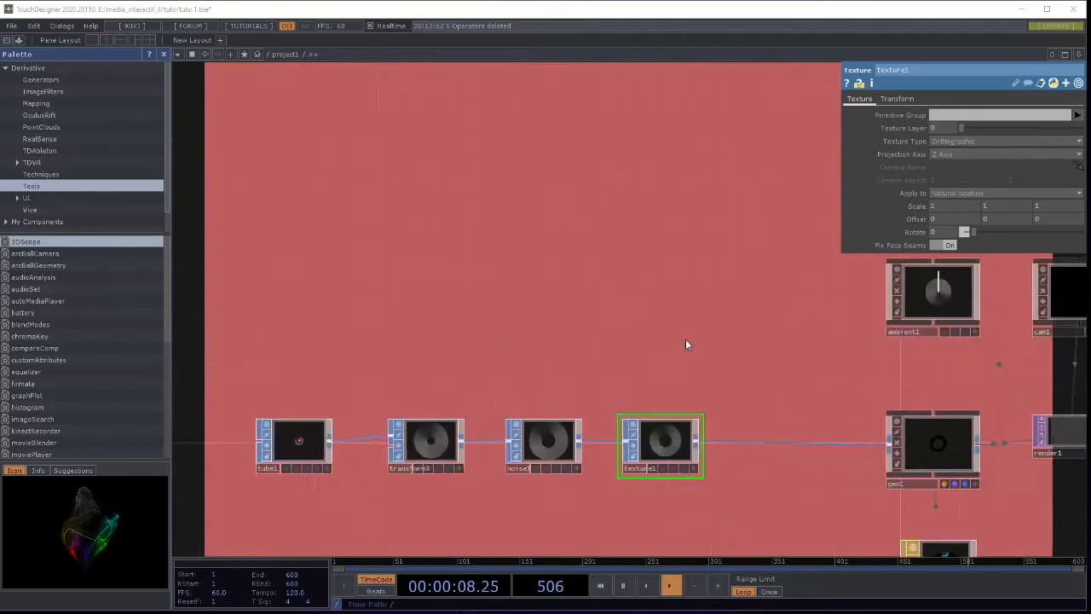
click(962, 141)
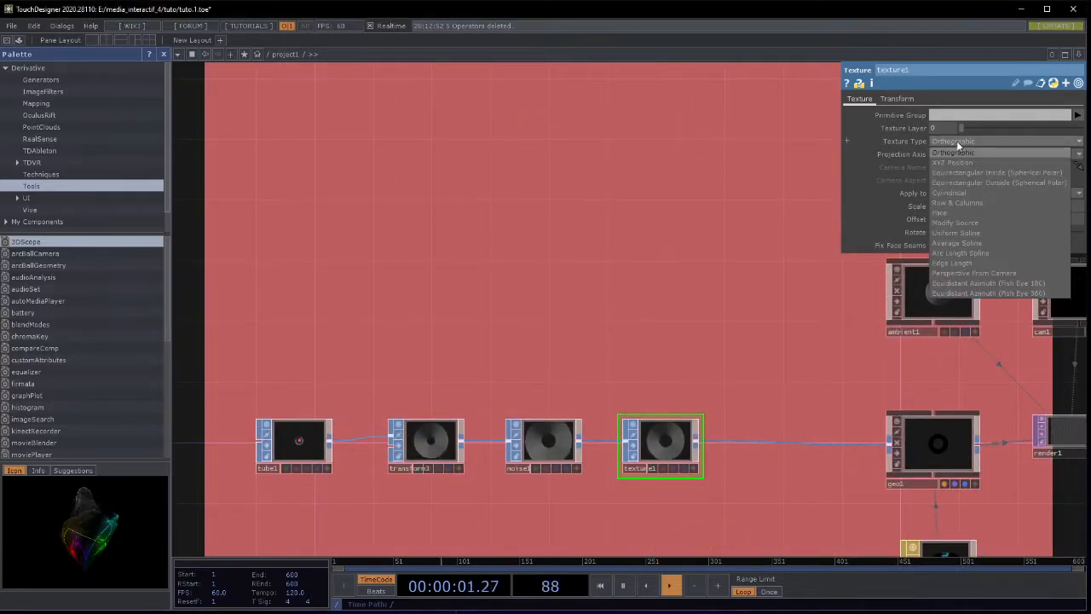
click(959, 204)
scroll(608, 307, down, 3)
scroll(607, 307, up, 4)
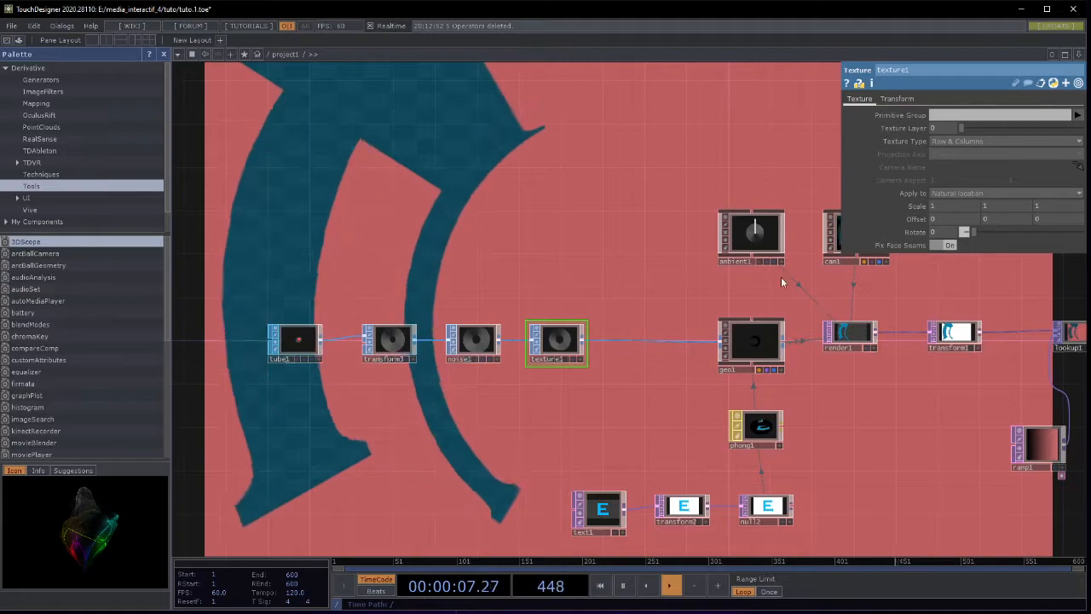
Set the texture scale of texture1 to 40 on all three axes
click(894, 101)
click(861, 103)
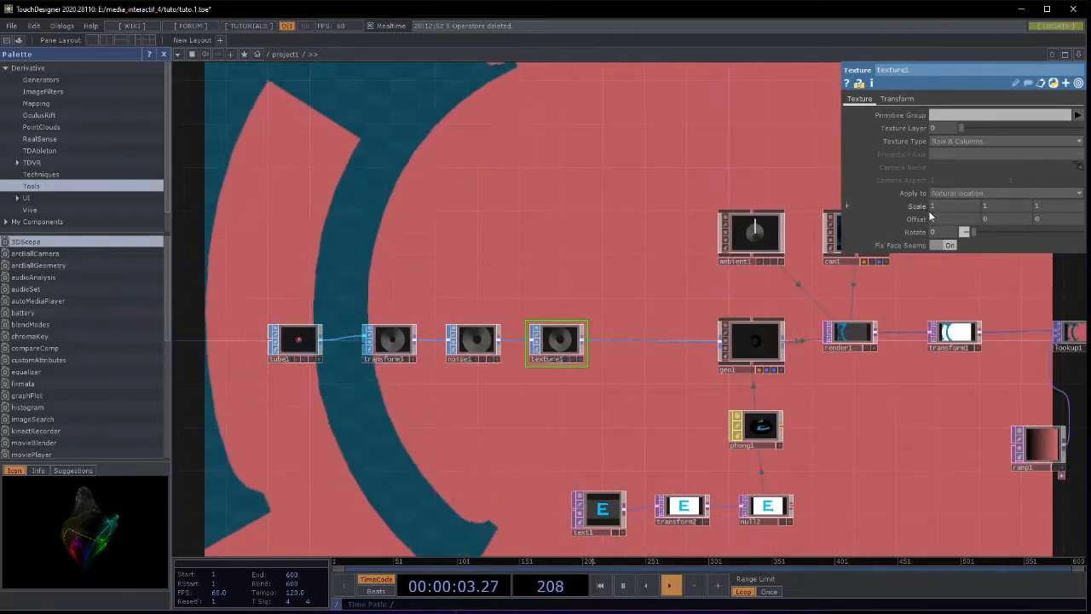
text(40)
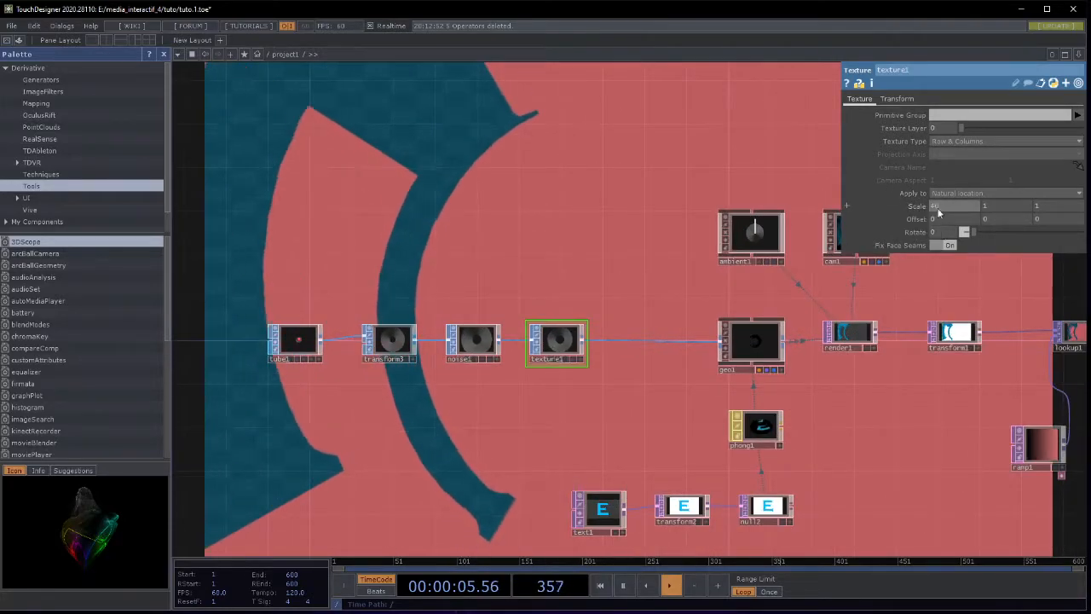
click(1001, 209)
text(40)
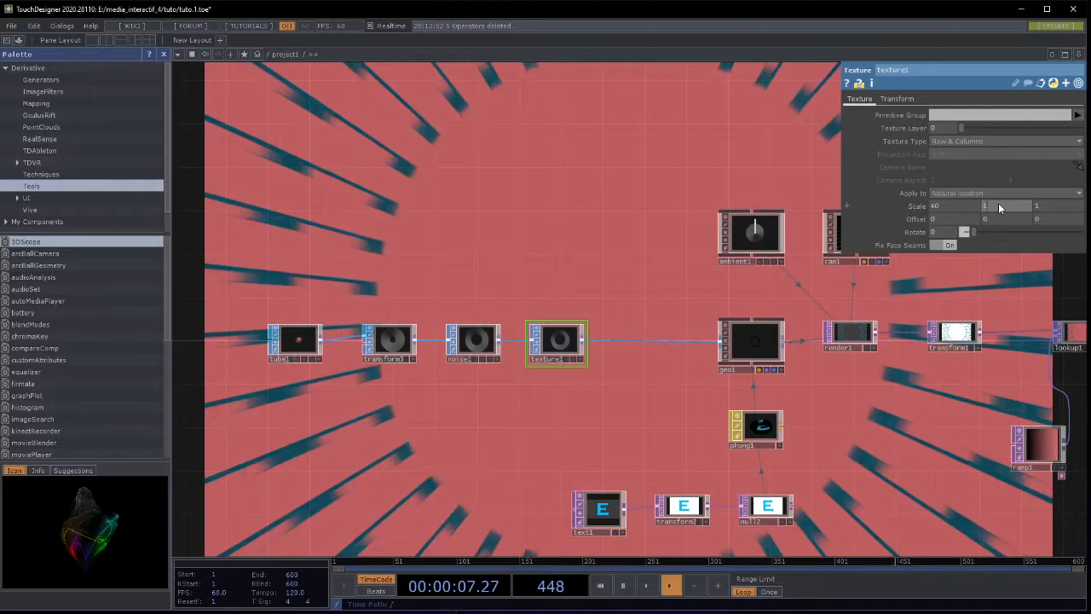
click(1049, 209)
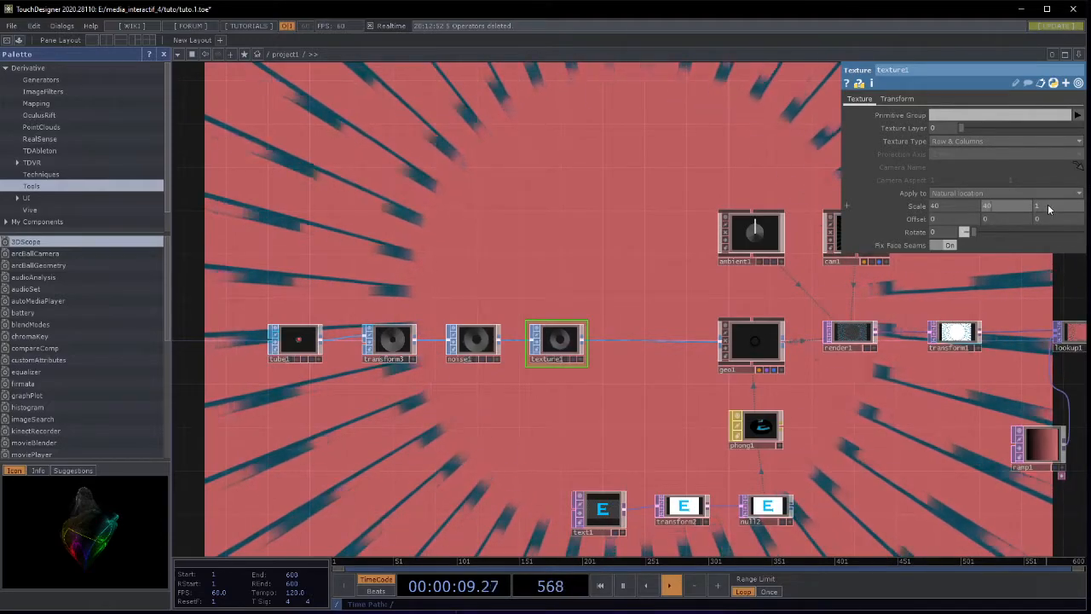
text(40)
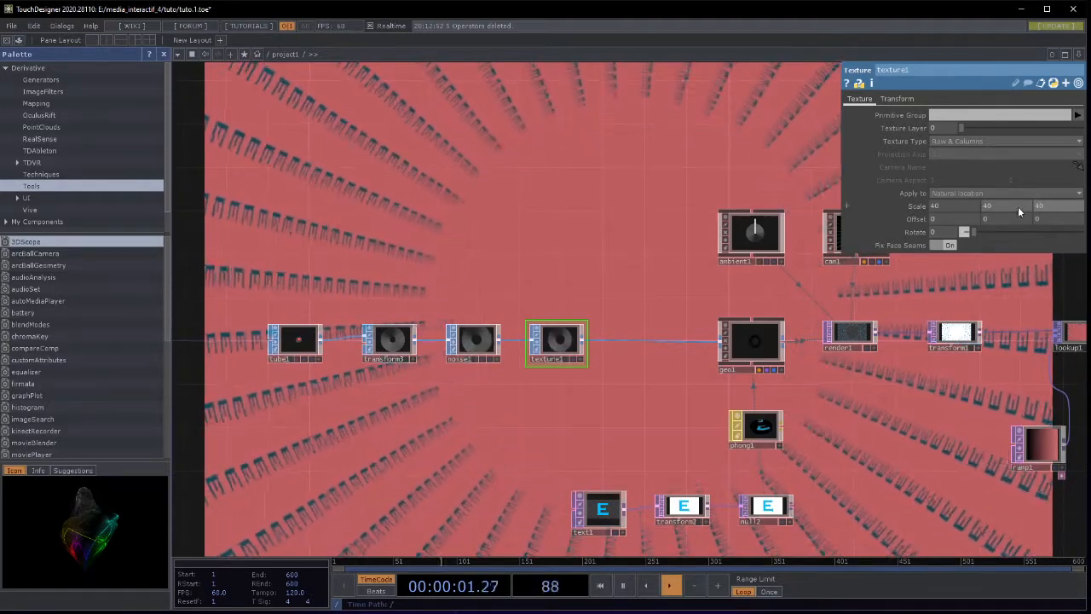
Move the chain from tube1 through texture1 farther from geo1 to make room before it
drag(447, 231, 424, 213)
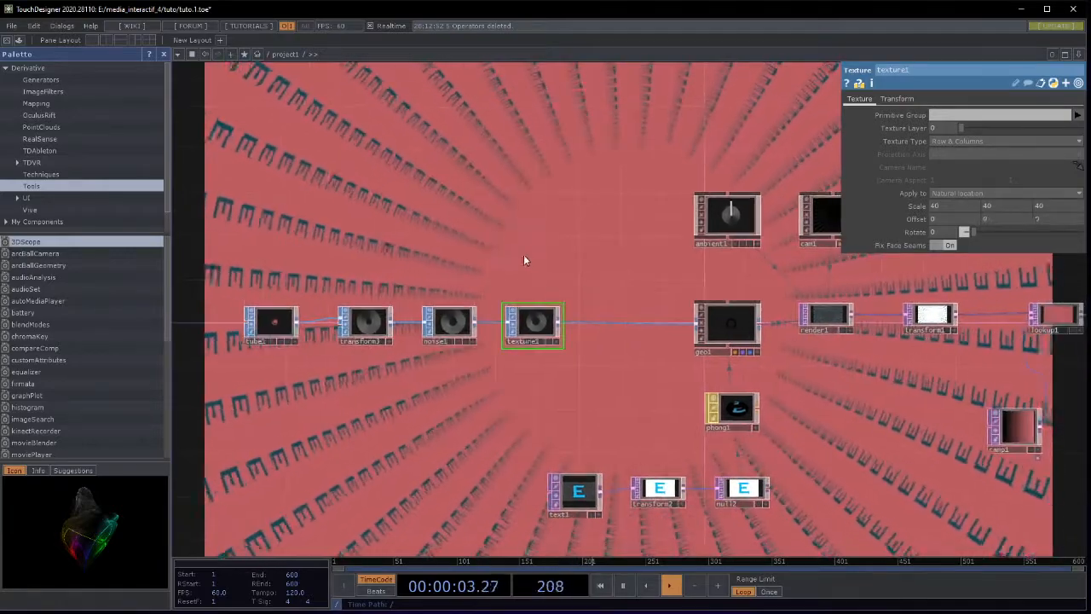
drag(608, 247, 591, 247)
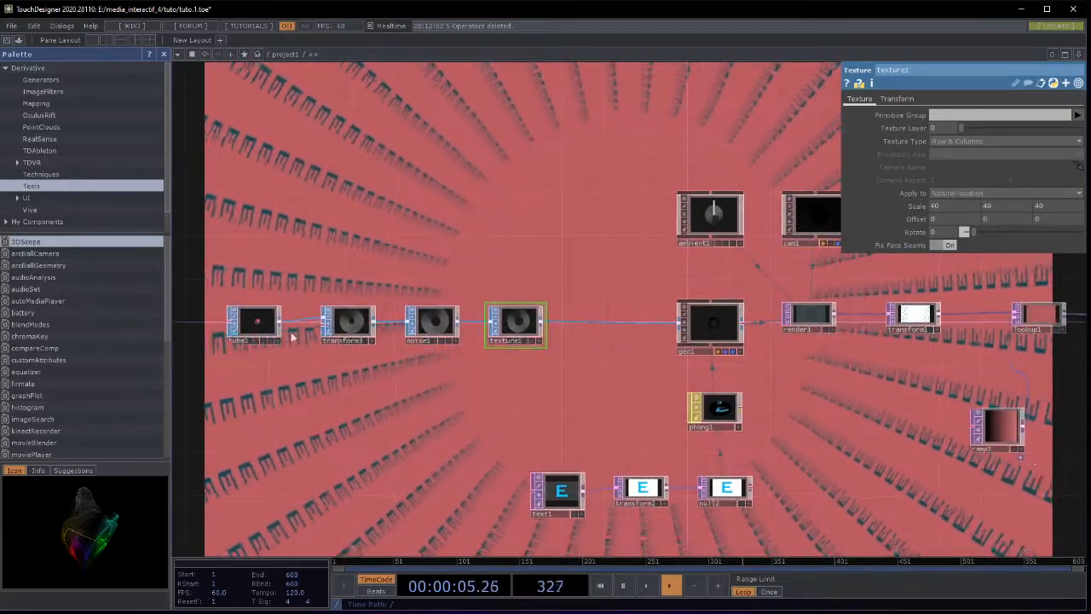
click(254, 322)
shift+click(513, 326)
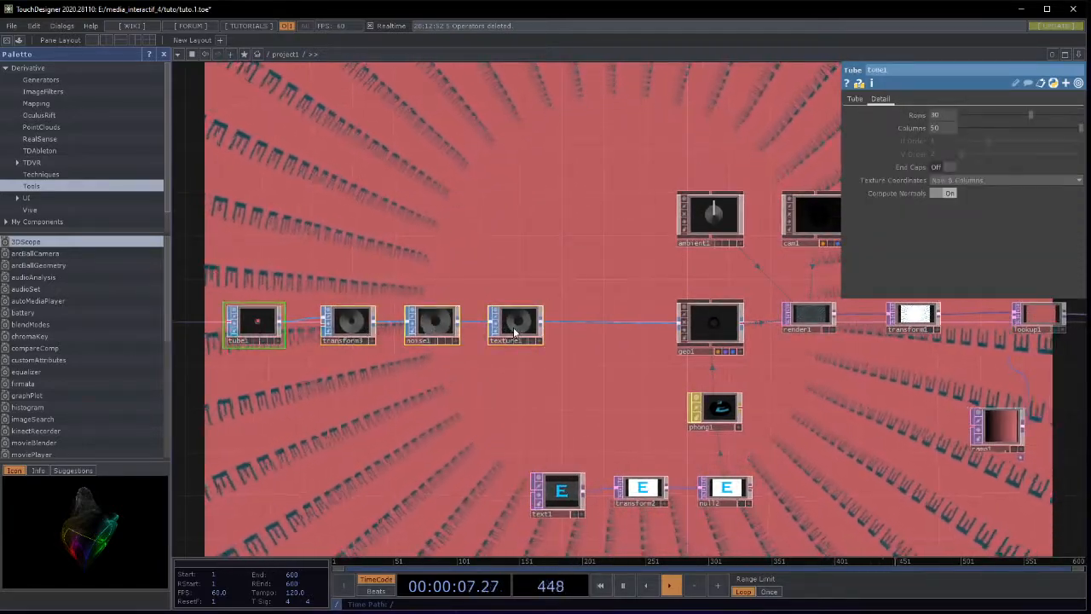
drag(518, 327, 445, 328)
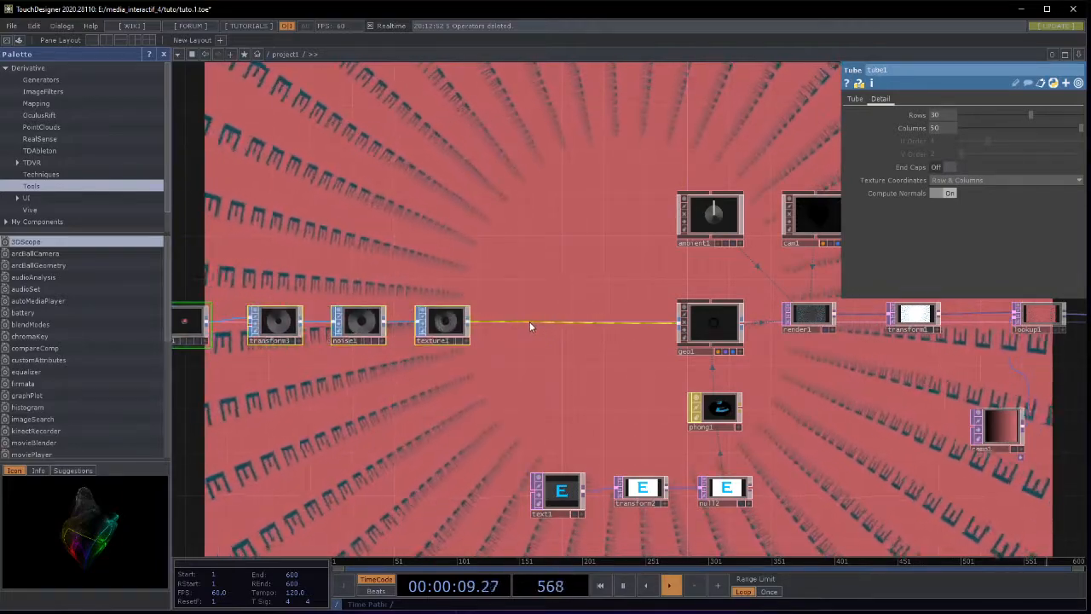
Insert a Null SOP on the wire between texture1 and geo1
right_click(530, 326)
click(551, 312)
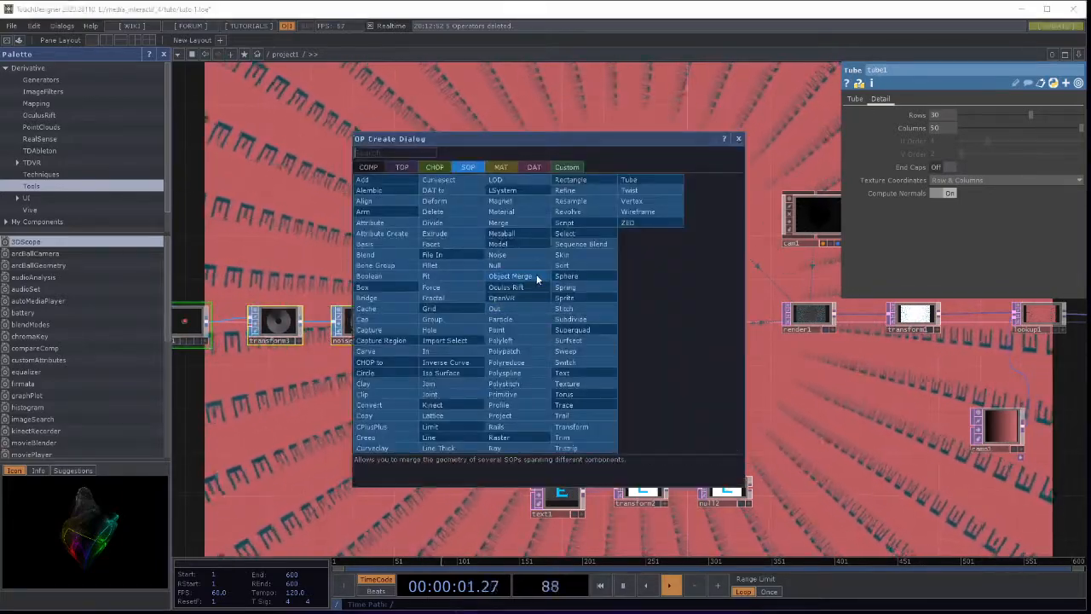
text(nul)
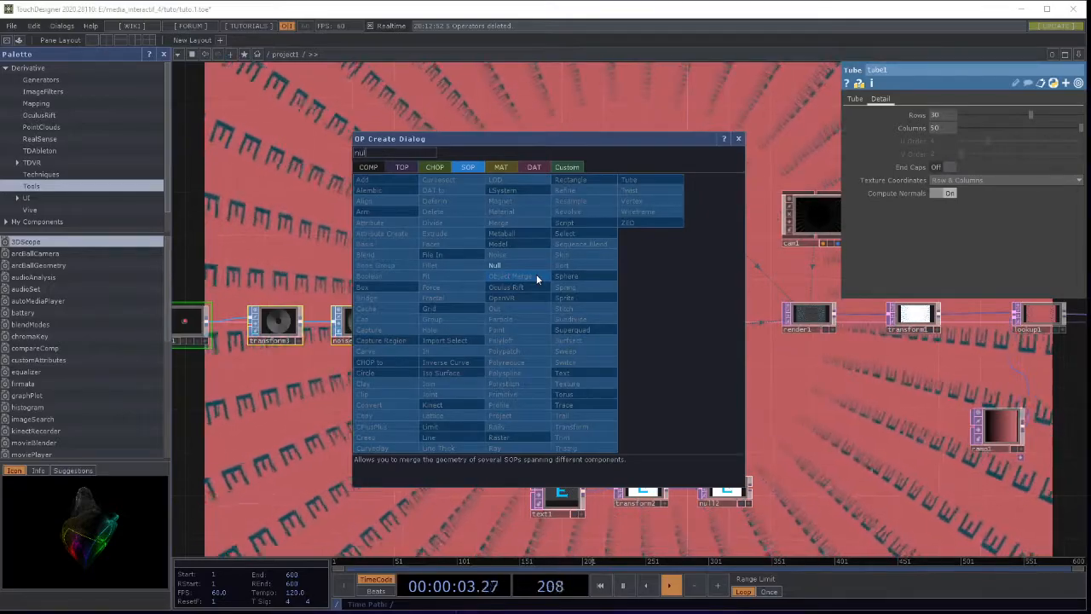
click(515, 265)
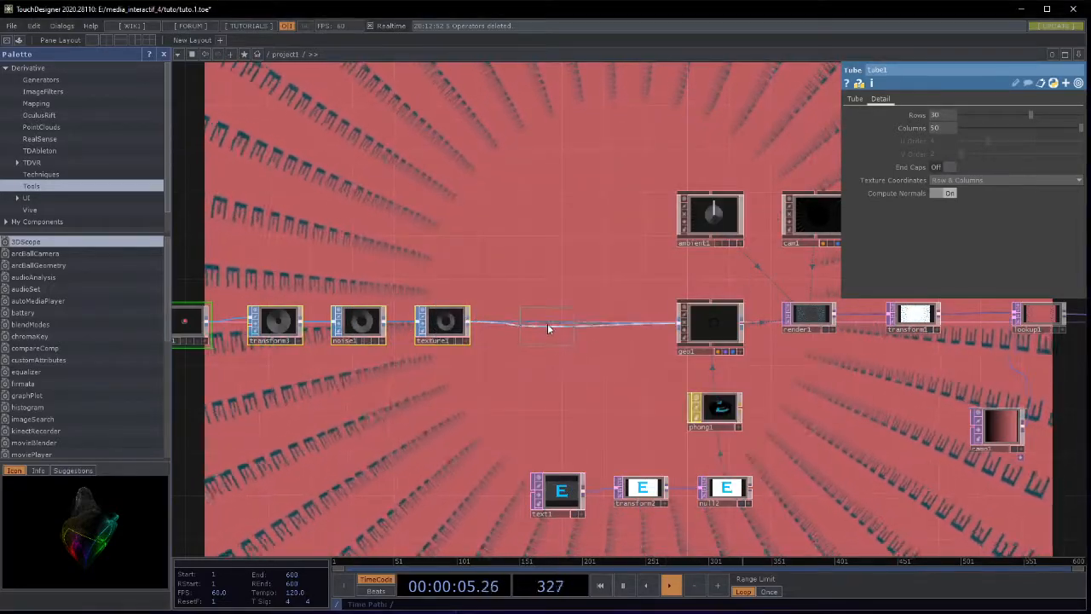
click(546, 323)
scroll(559, 322, up, 2)
scroll(586, 326, up, 4)
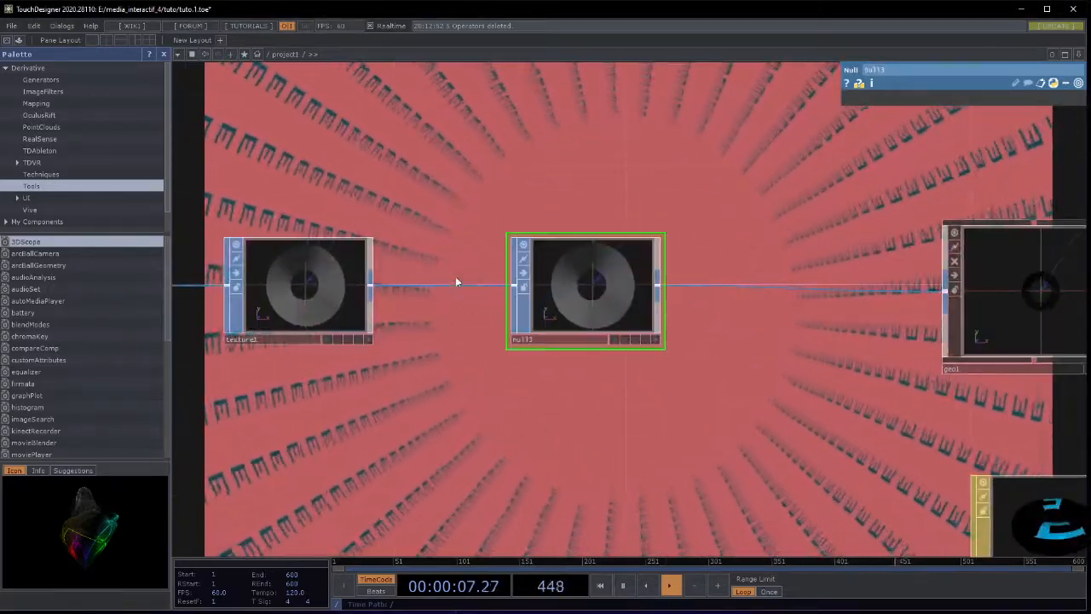
Examine the Swerving__Smoothing Audio File In operator and its connection to audiodevout1
drag(477, 345, 676, 254)
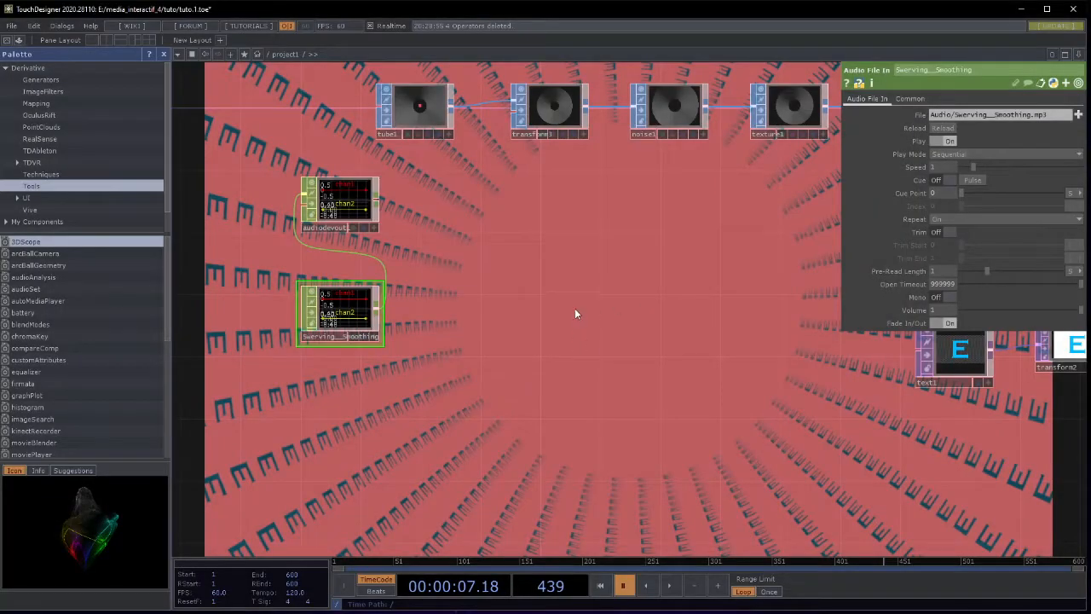
drag(577, 316, 582, 344)
scroll(506, 368, down, 1)
scroll(507, 368, up, 2)
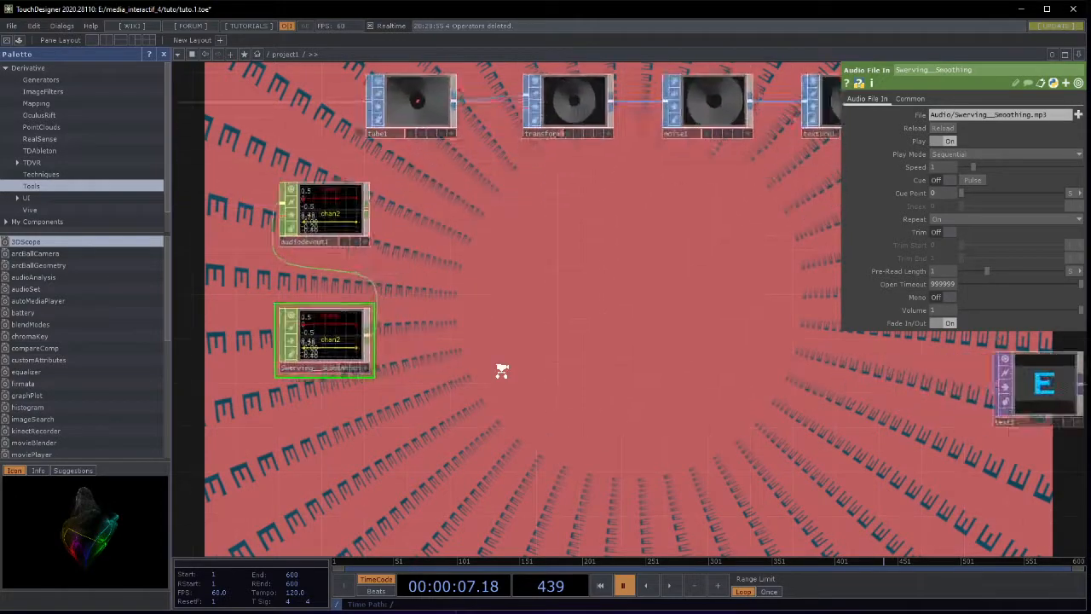
scroll(555, 367, down, 1)
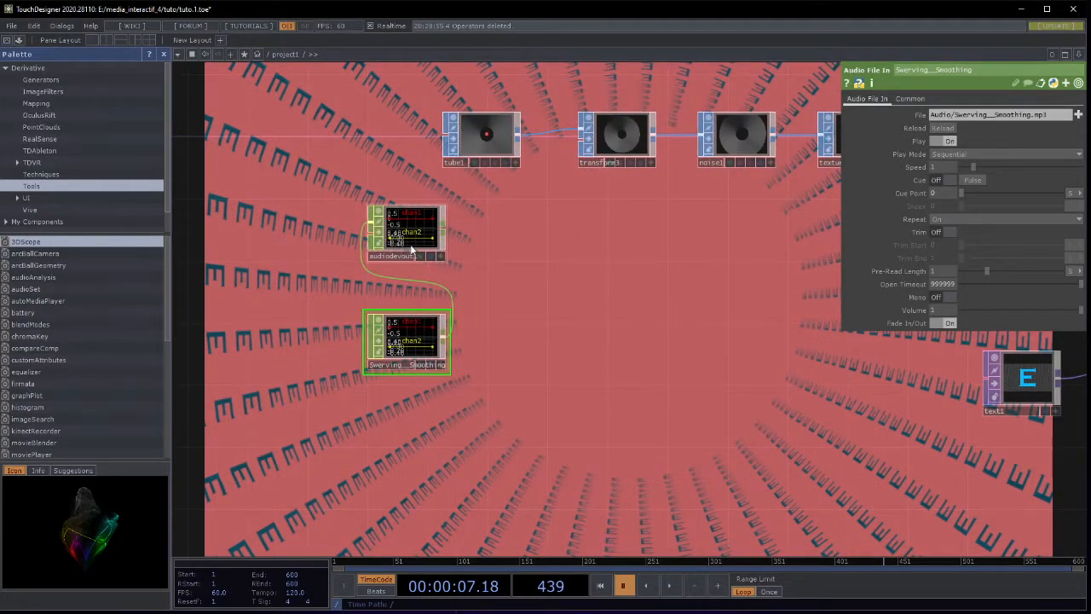
drag(509, 318, 481, 279)
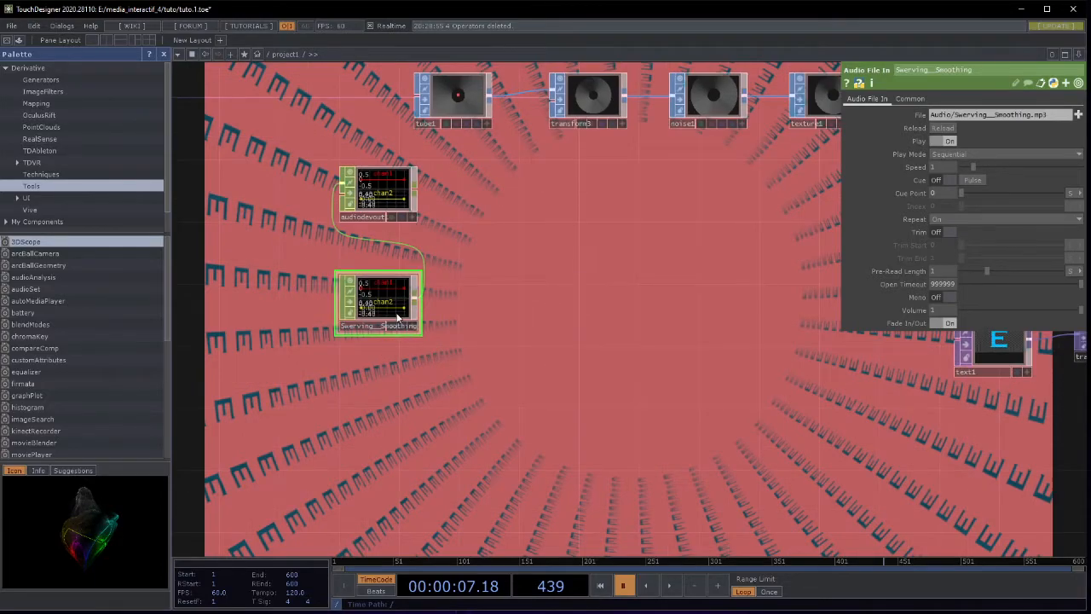
drag(508, 332, 623, 356)
scroll(622, 357, up, 2)
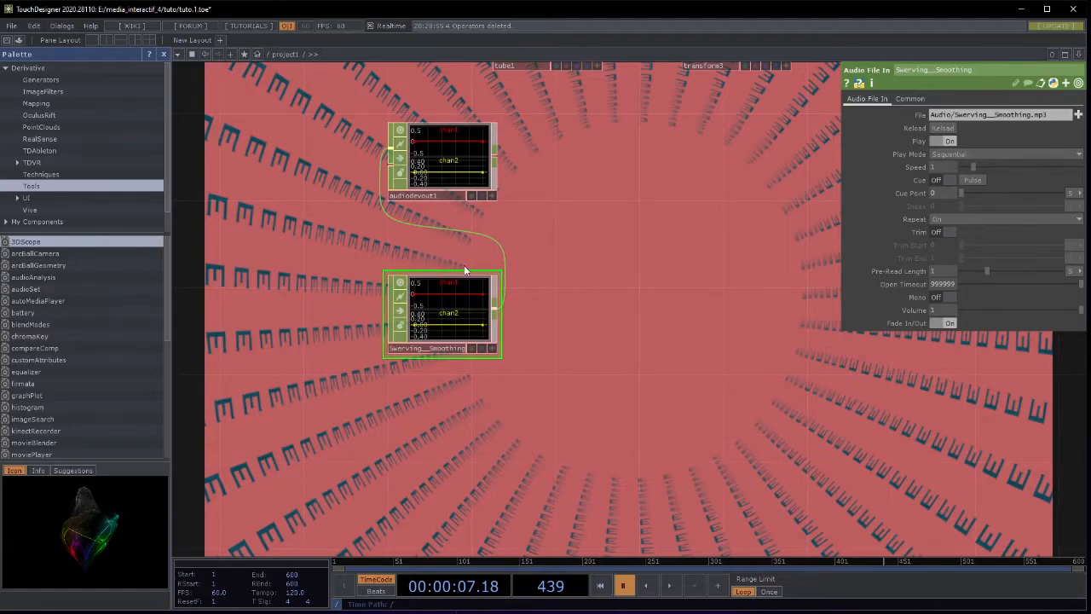
drag(659, 333, 516, 355)
scroll(521, 358, down, 3)
drag(599, 387, 701, 350)
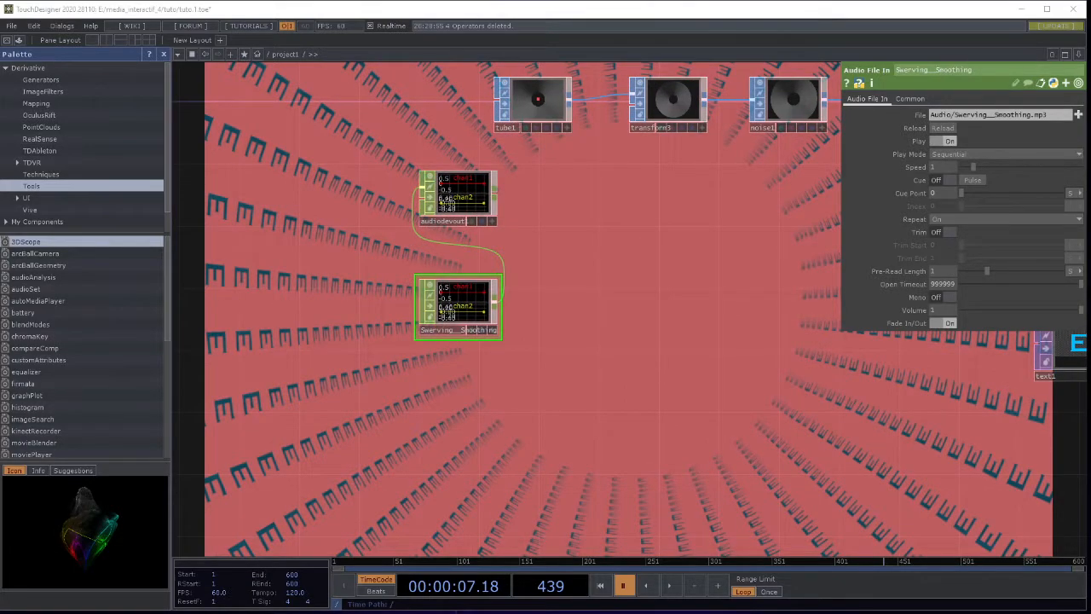
drag(596, 398, 494, 418)
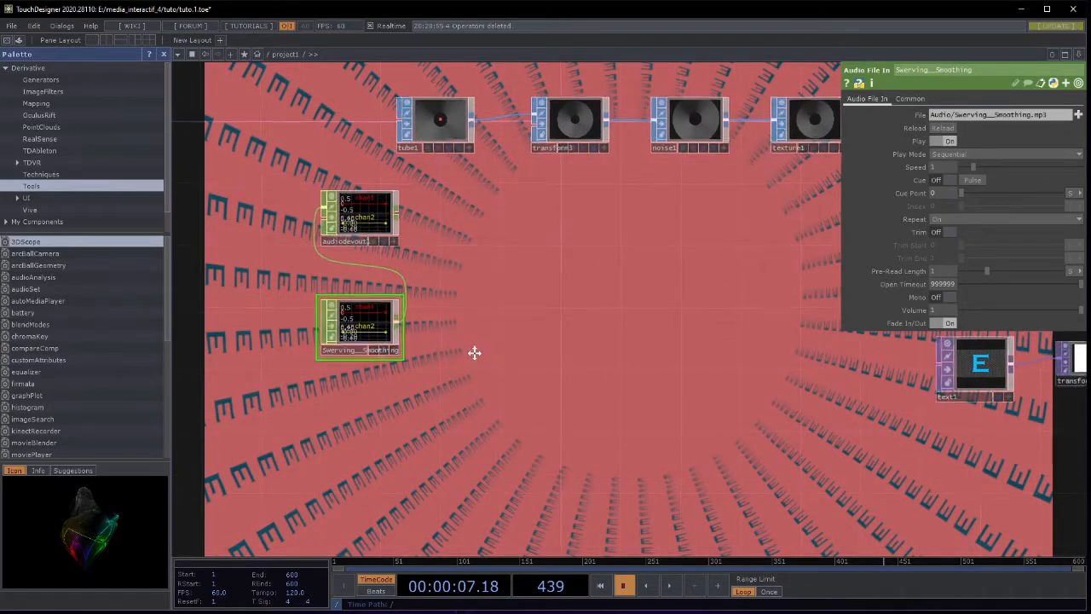
drag(474, 349, 478, 370)
middle_drag(465, 380, 468, 374)
drag(480, 401, 492, 373)
middle_drag(491, 372, 525, 400)
Inspect the custom Center parameter of project1 in the Component Editor and return to the network inside project1
right_click(511, 415)
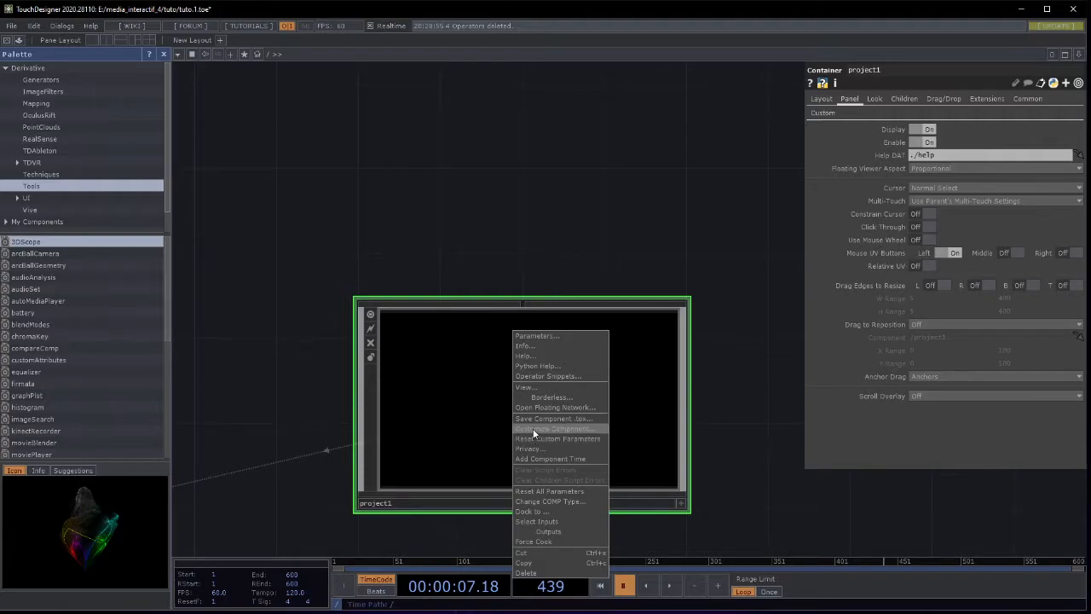
click(532, 428)
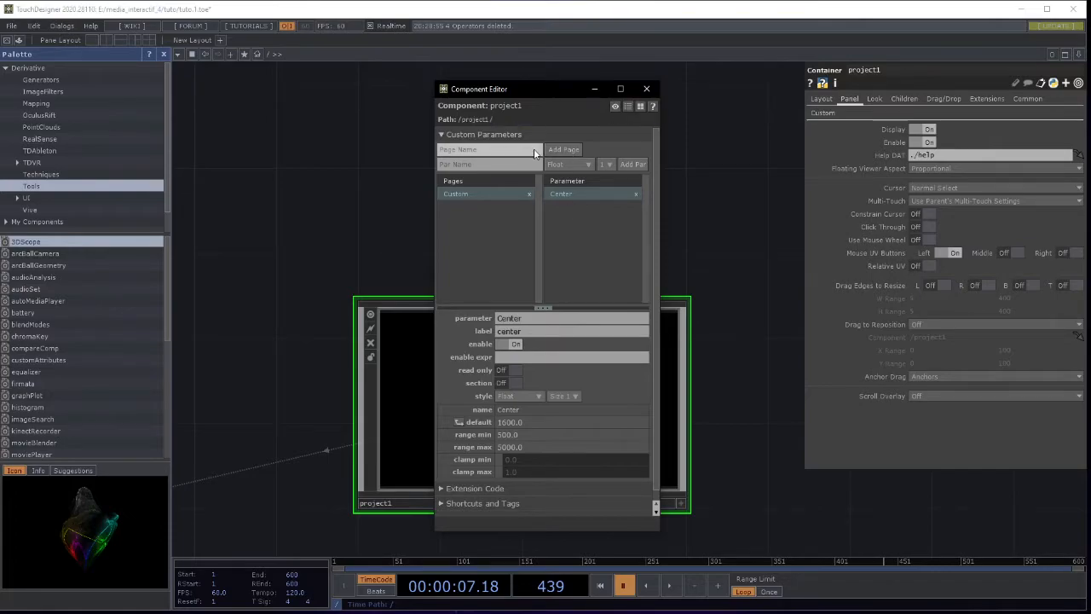
click(646, 89)
scroll(545, 428, up, 5)
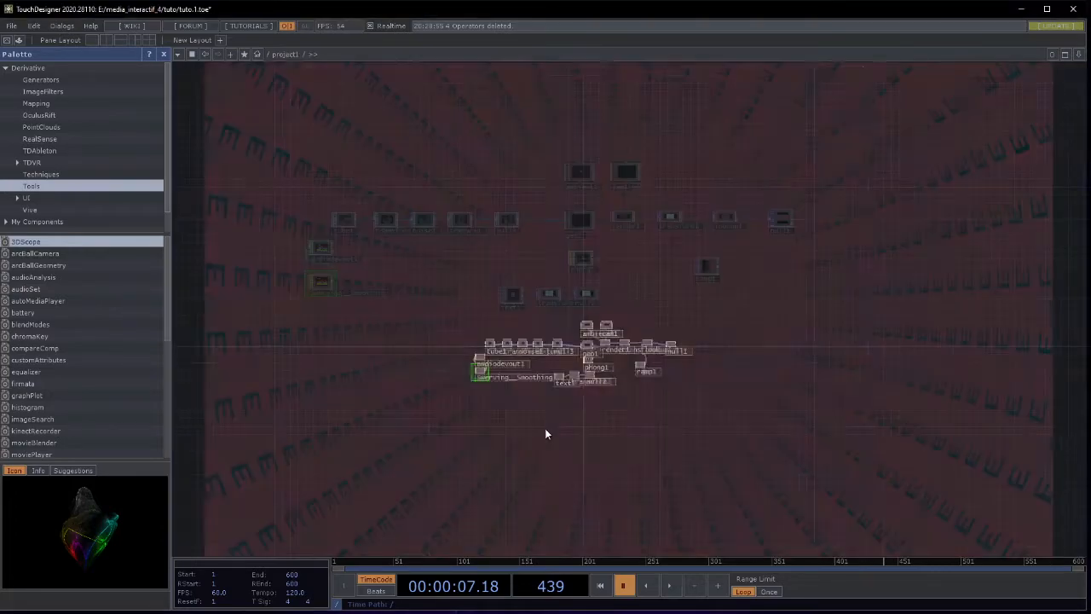
Add a Math CHOP fed by the Swerving__Smoothing Audio File In operator
drag(545, 427, 673, 431)
scroll(540, 432, up, 3)
scroll(540, 432, up, 3)
drag(387, 304, 596, 376)
scroll(555, 353, up, 3)
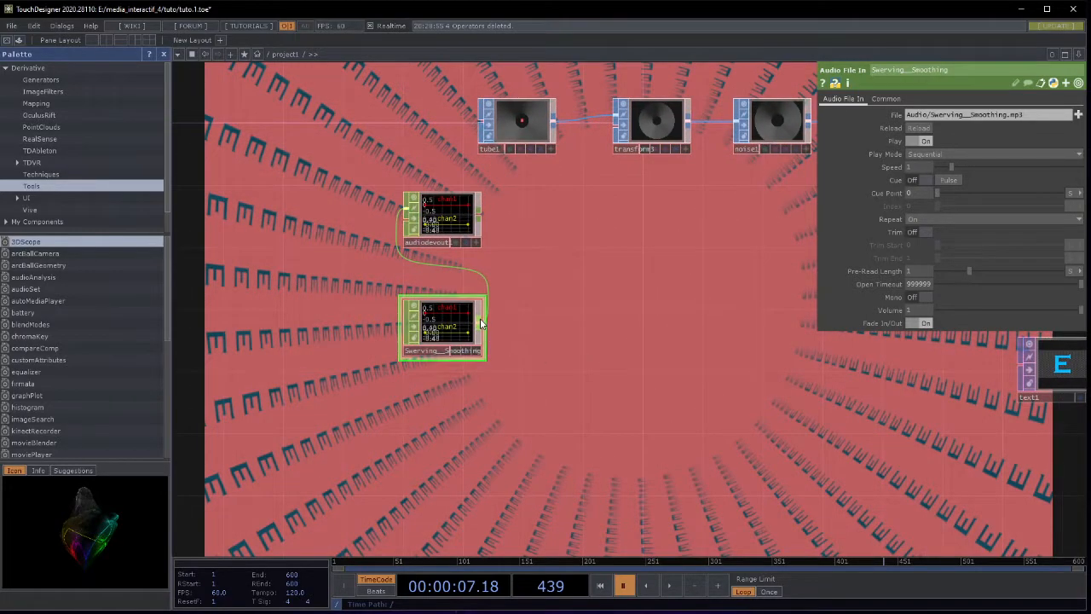
key(Tab)
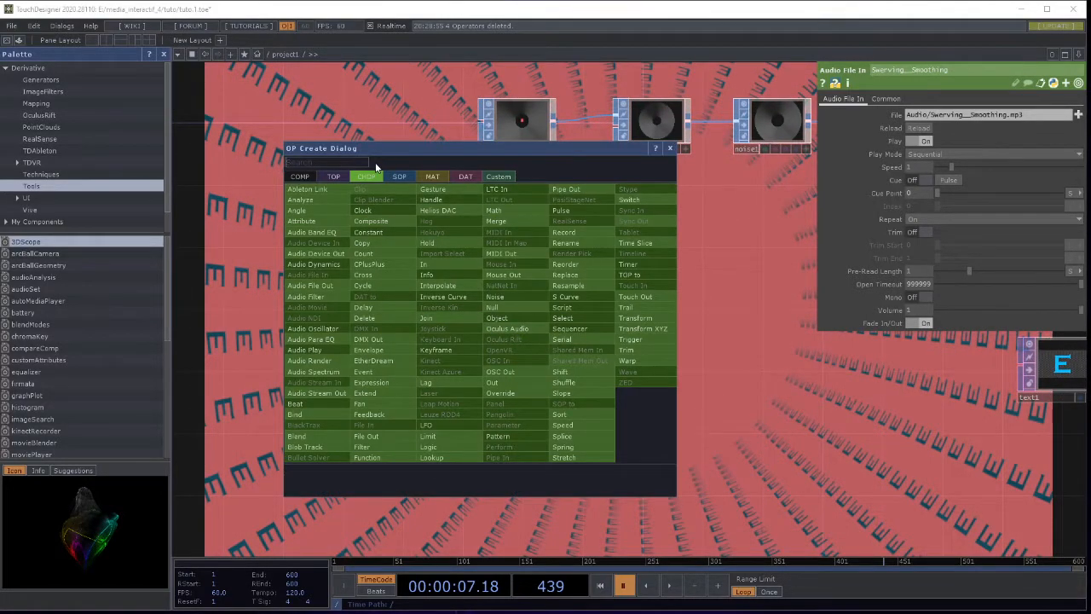
text(math)
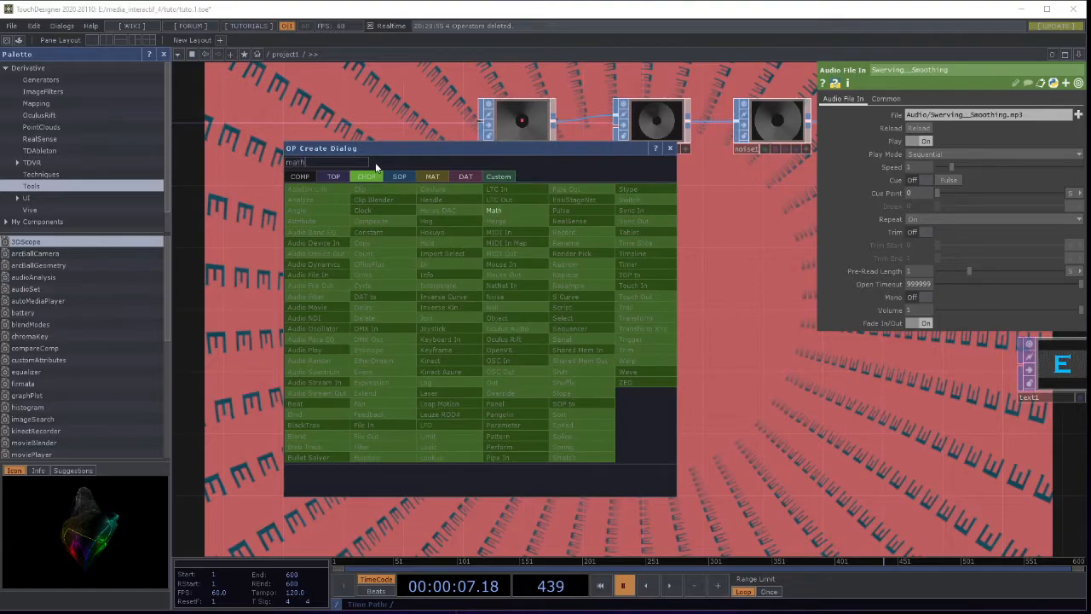
click(530, 208)
click(577, 333)
drag(480, 323, 518, 266)
Set the Combine Channels option of math1 to Average
drag(669, 328, 639, 328)
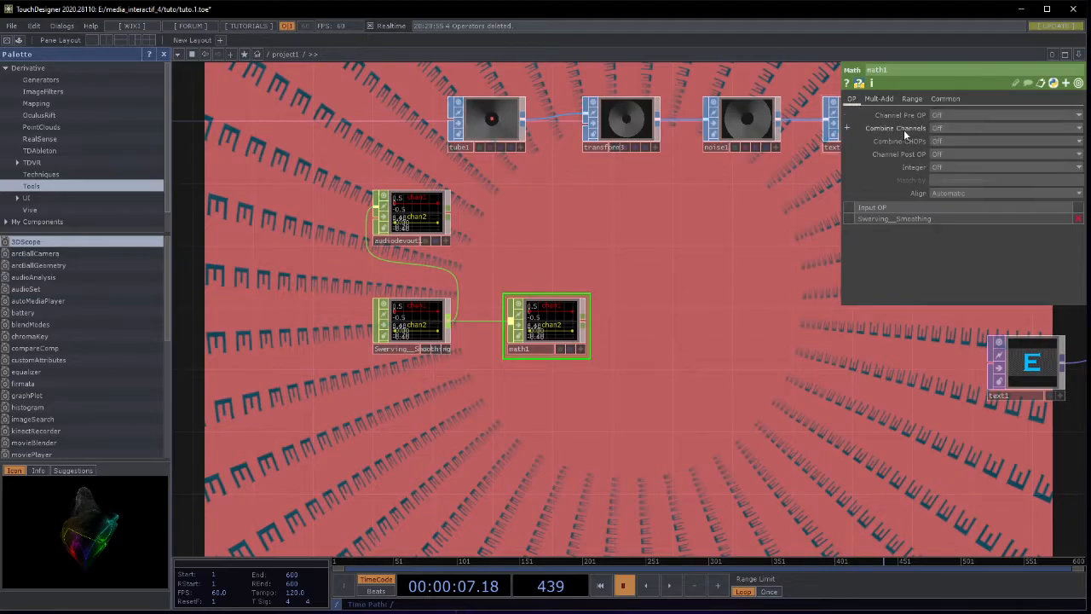
click(957, 130)
click(947, 202)
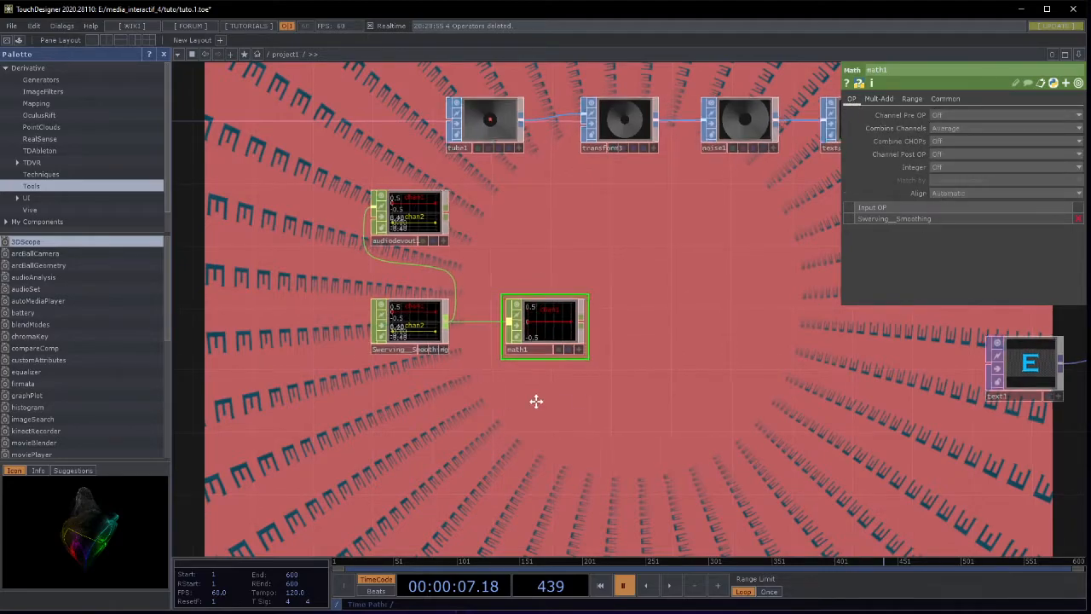
Add an Audio Filter CHOP to the output of math1
drag(552, 400, 475, 399)
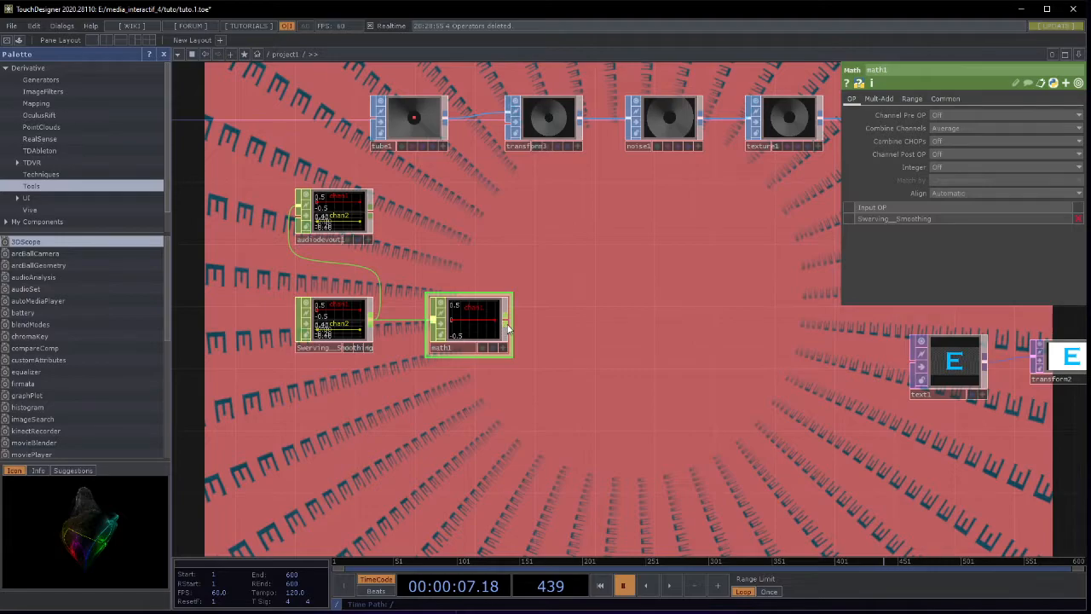
right_click(508, 328)
text(audio)
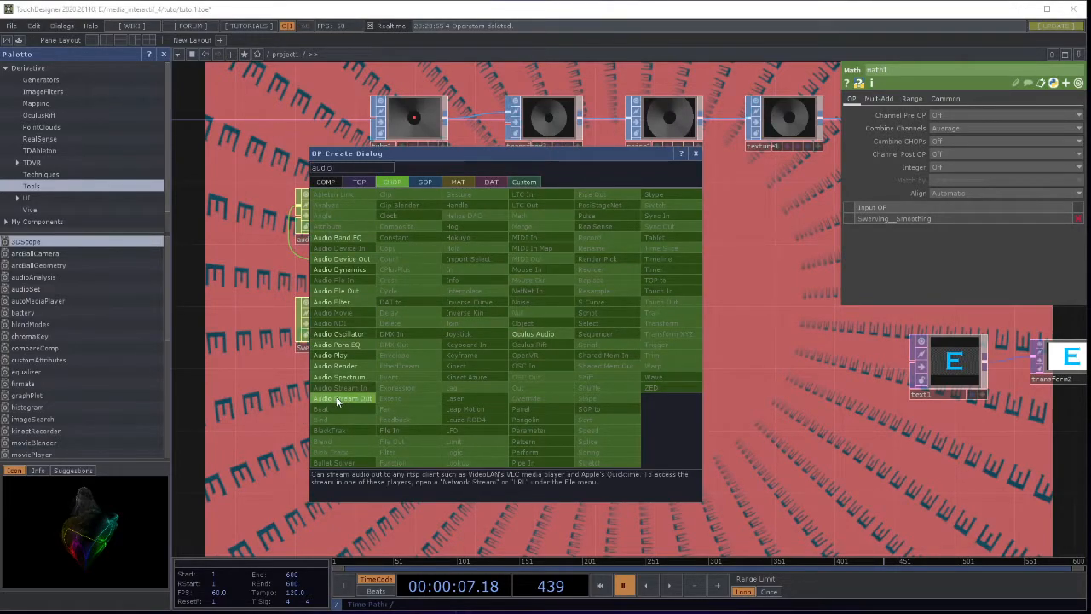
click(348, 308)
click(579, 319)
Set audiofilter1 to a Band Pass filter with its cutoff units in Frequency
scroll(605, 404, up, 3)
scroll(614, 408, down, 2)
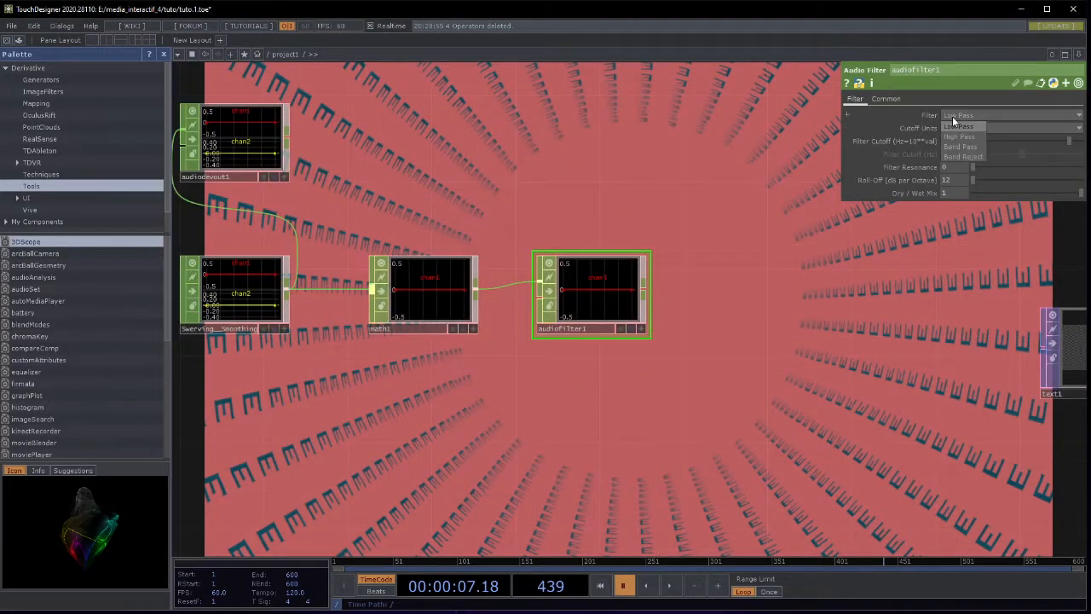
click(988, 115)
click(960, 148)
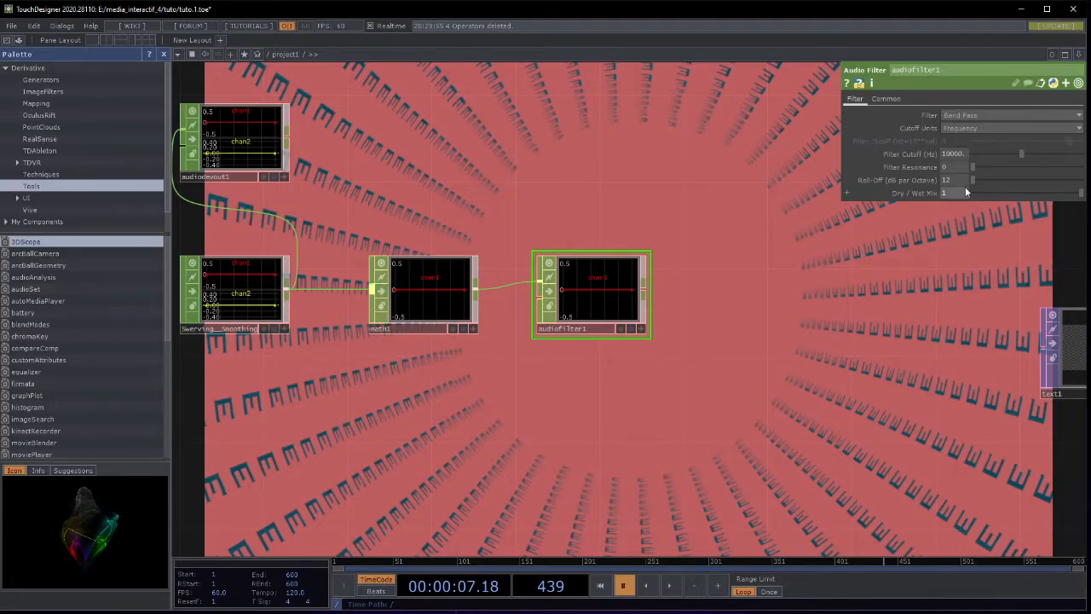
Drive the Filter Cutoff (Hz) of audiofilter1 with the expression parent().par.Center
click(847, 155)
click(898, 168)
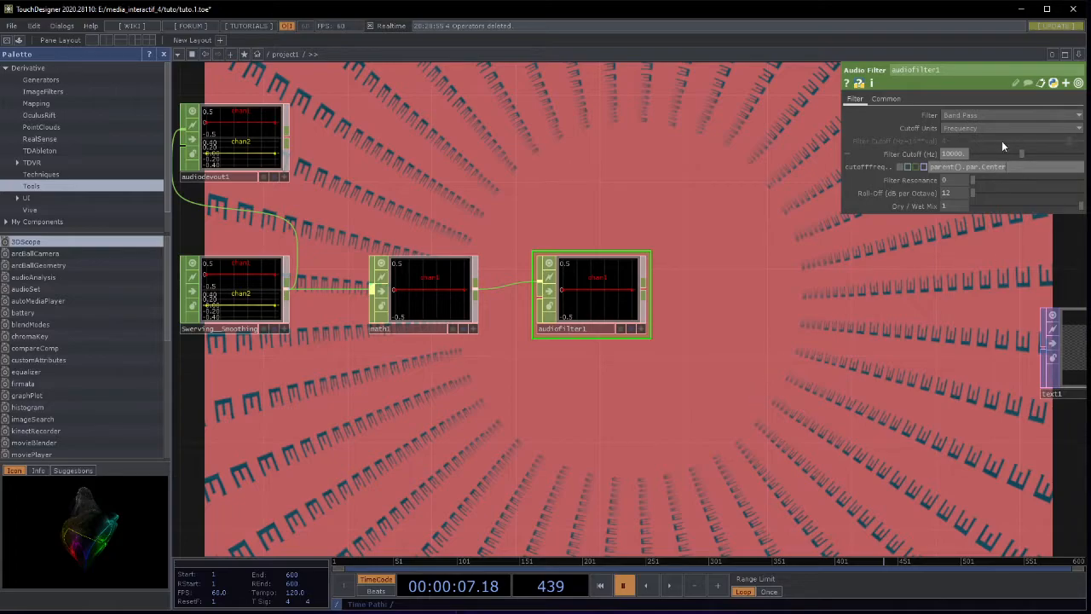
click(793, 330)
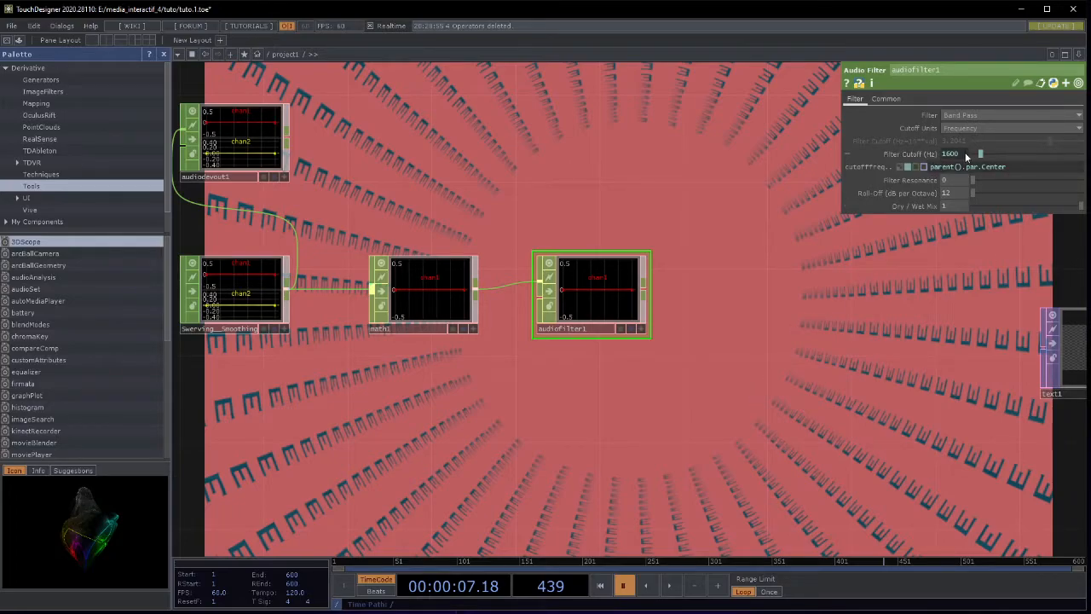
Add a Filter CHOP after audiofilter1 and set its Filter Width to 0.16 seconds
scroll(673, 366, down, 5)
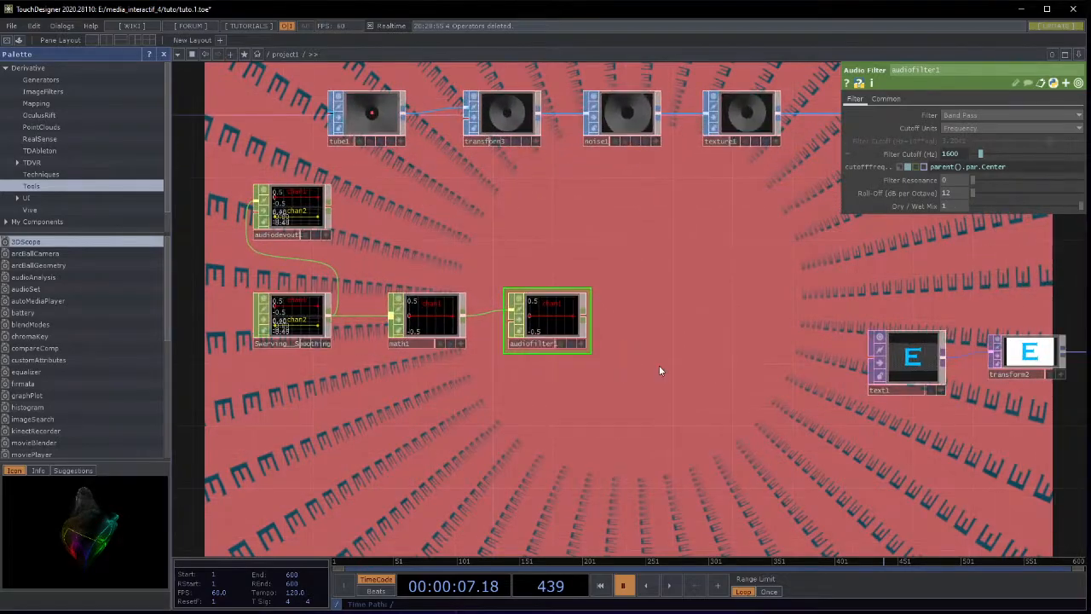
right_click(588, 321)
text(filter)
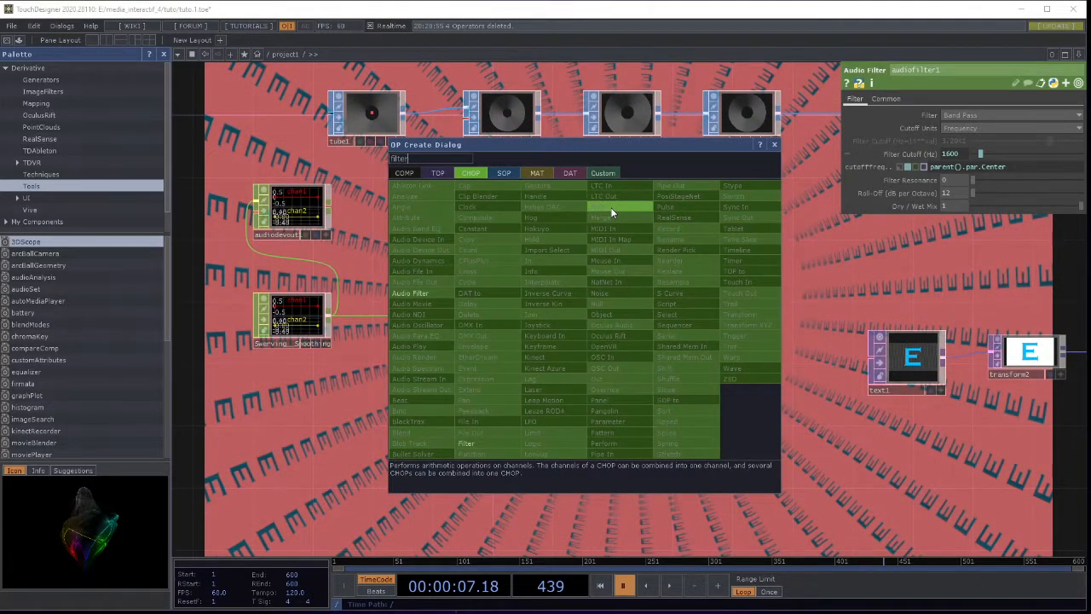
click(466, 443)
click(687, 319)
drag(635, 441, 581, 438)
drag(735, 405, 723, 408)
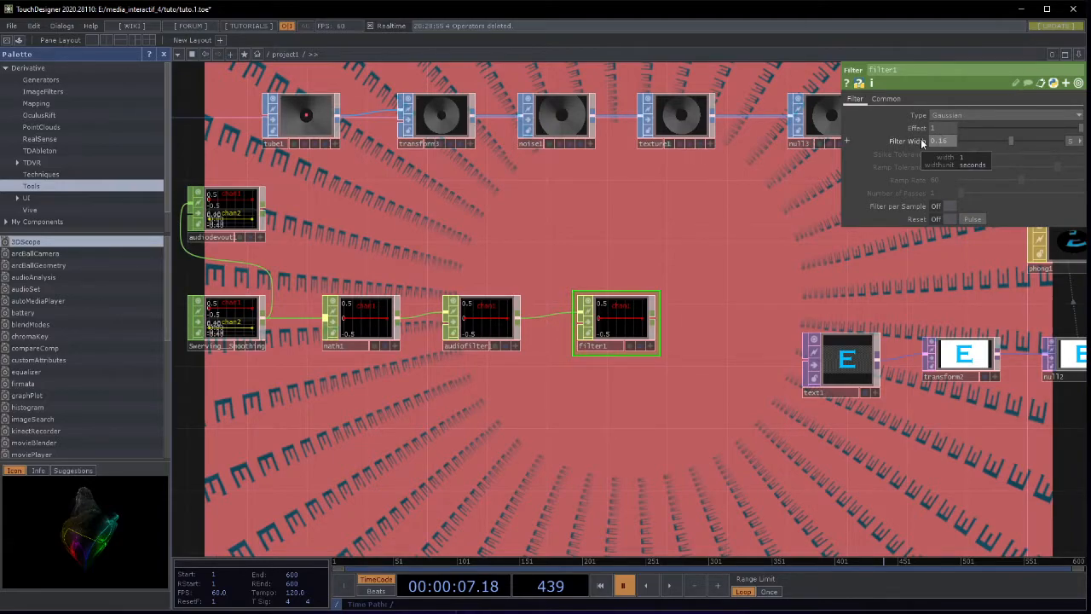
Add a Rename CHOP to the output of filter1
drag(694, 293, 653, 305)
drag(687, 465, 632, 491)
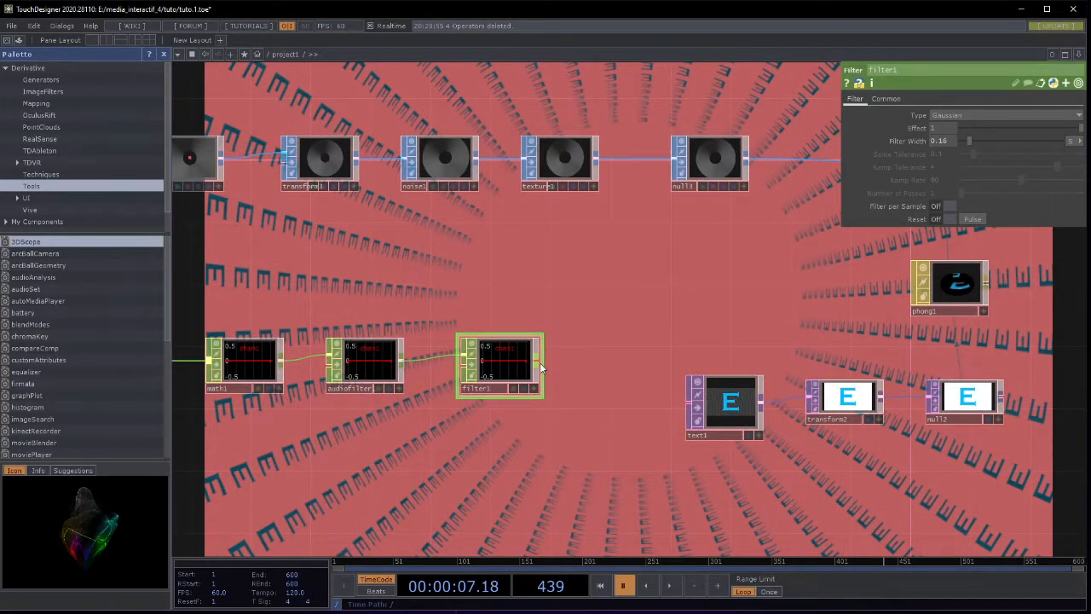
right_click(540, 367)
text(rem)
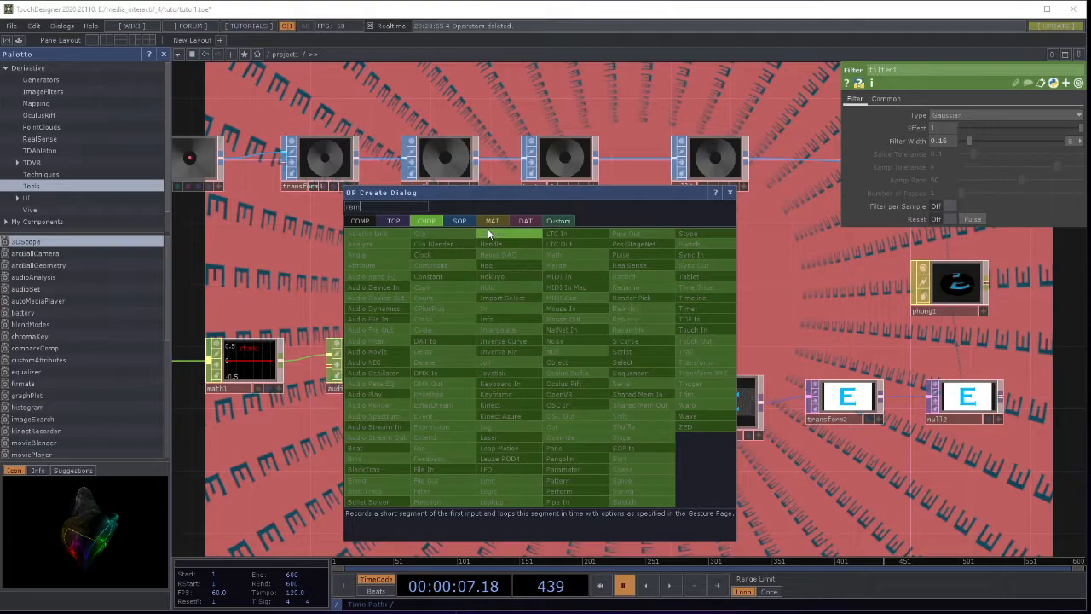
key(BackSpace)
text(nam)
click(622, 286)
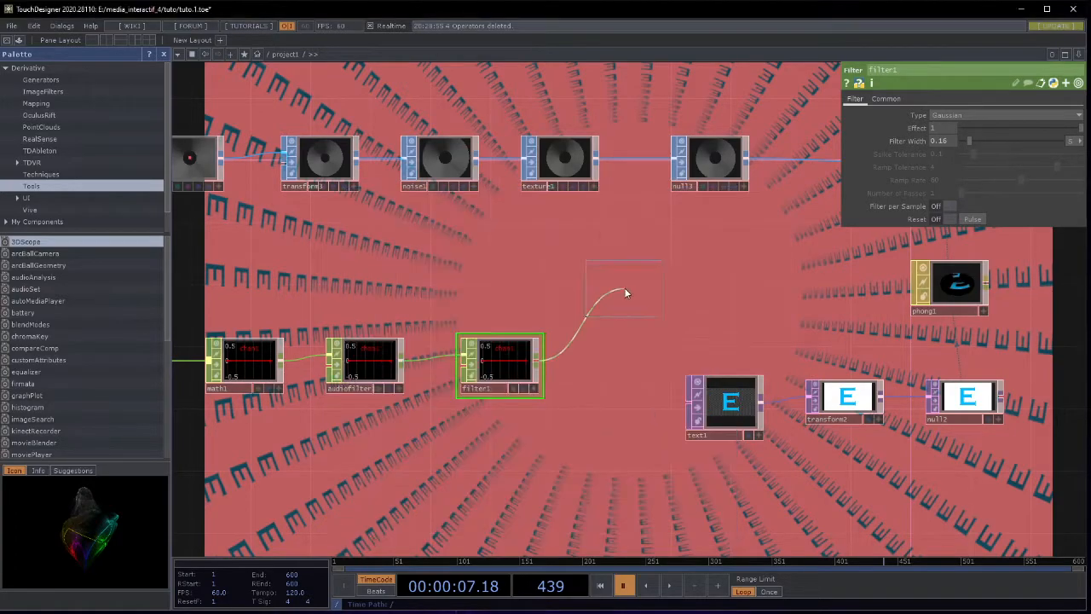
click(614, 357)
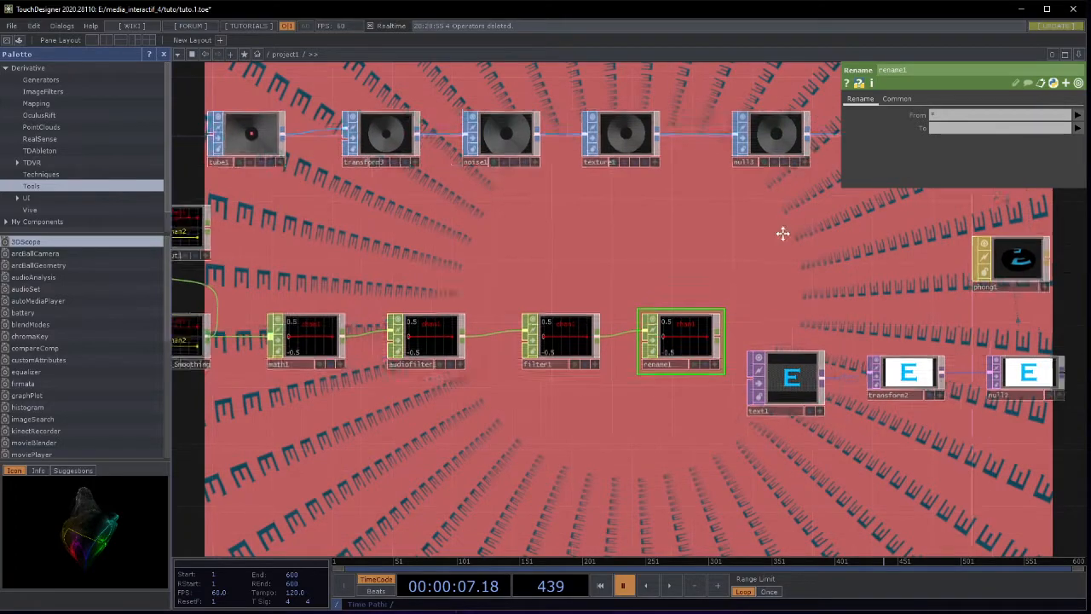
Configure rename1 to rename the channel chan1 to medium
click(1074, 138)
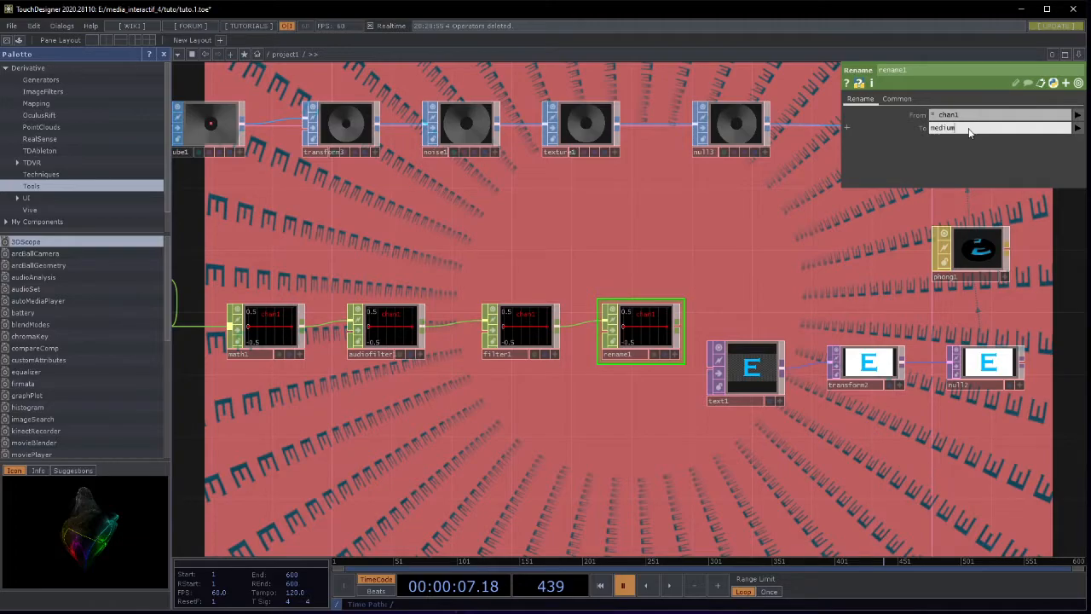
scroll(645, 280, down, 4)
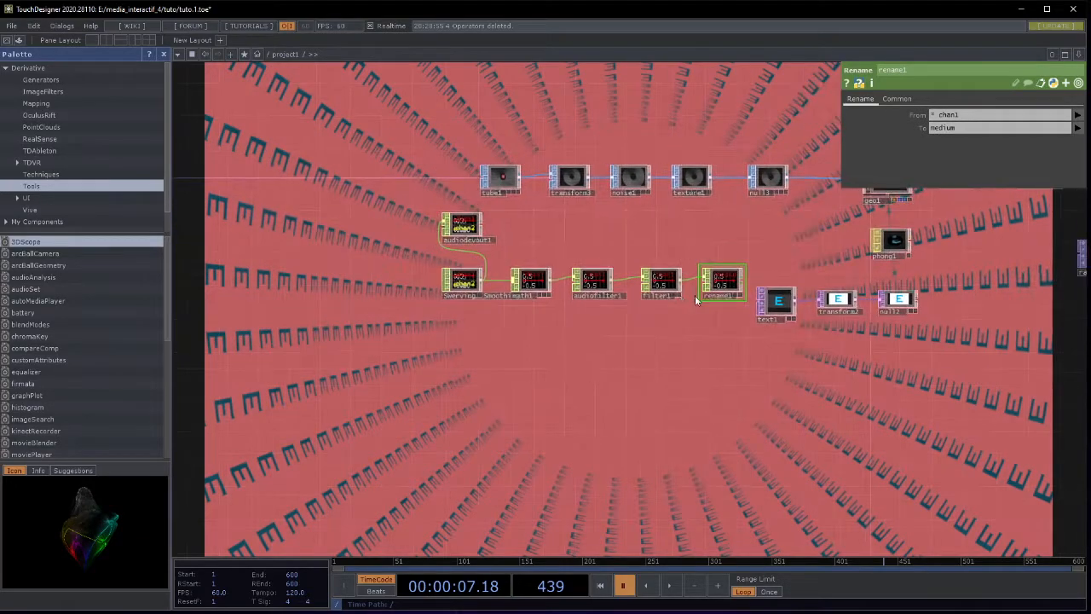
click(474, 282)
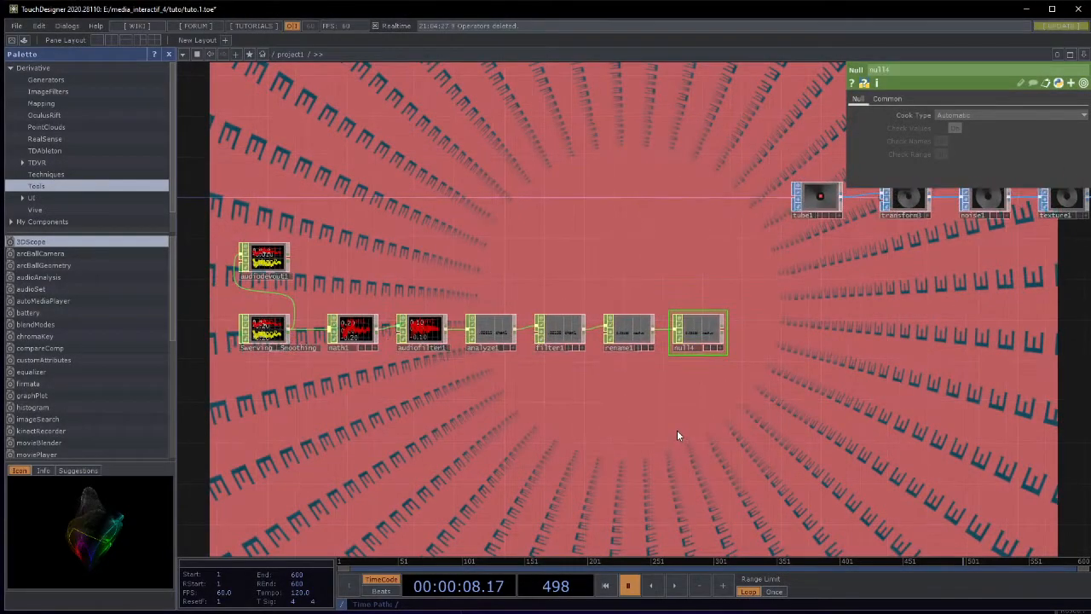
Inspect the default and range of project1's custom Center parameter in the Component Editor and return inside project1
scroll(677, 429, down, 5)
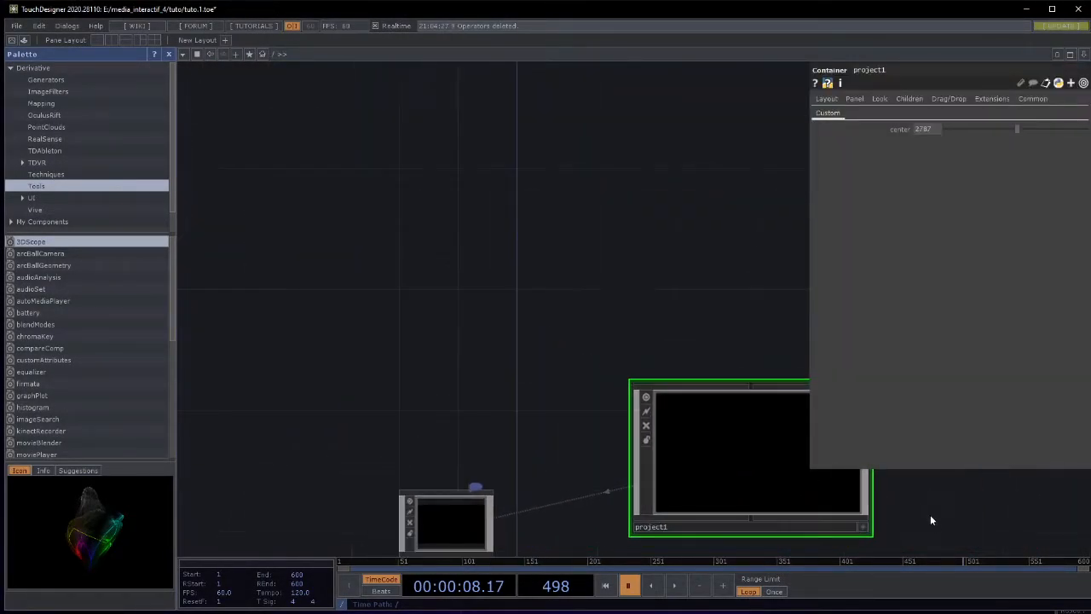
right_click(602, 431)
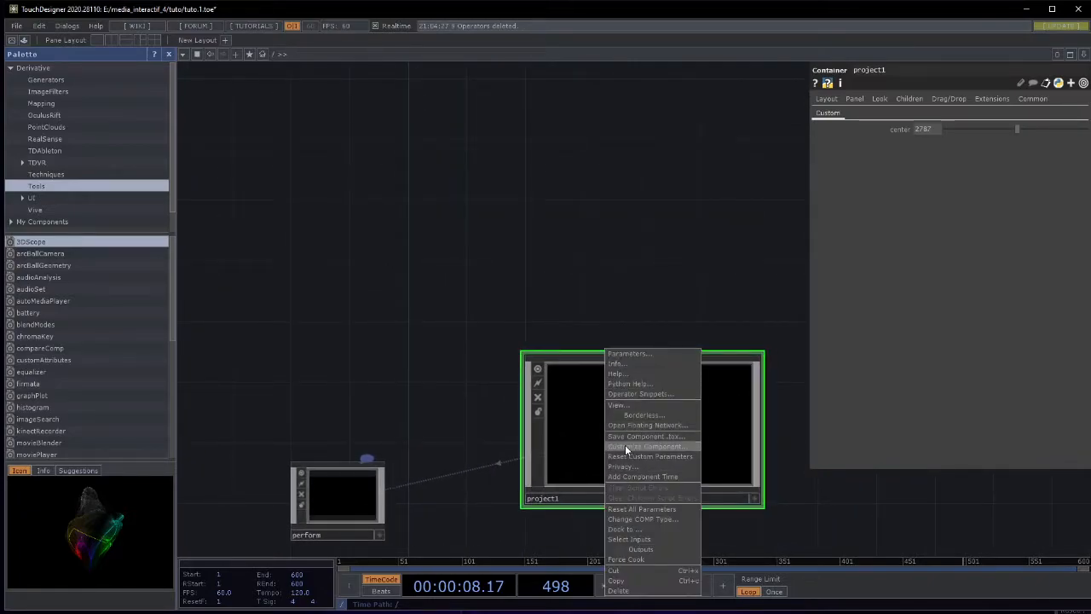
click(626, 445)
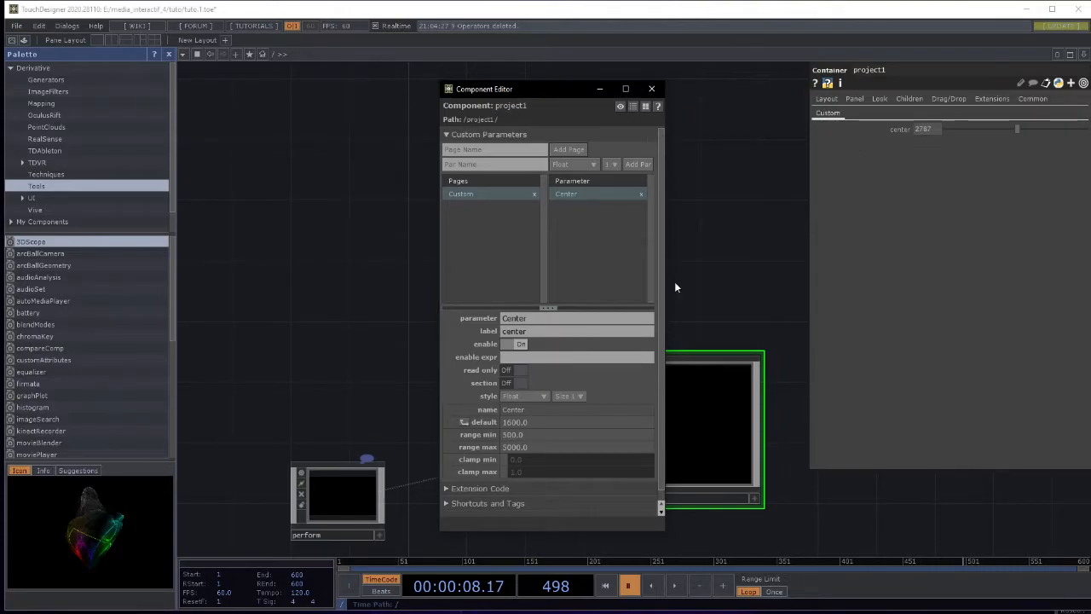
click(651, 89)
scroll(668, 465, up, 10)
scroll(456, 451, up, 6)
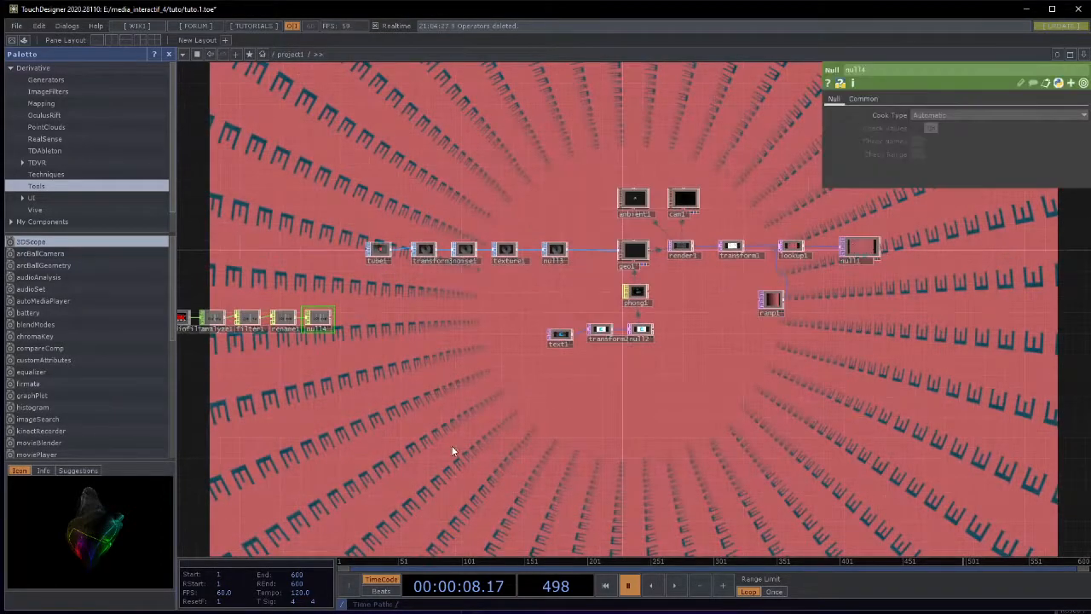
Examine the audio chain from math1 to null4 and the Function options of analyze1, keeping RMS Power
scroll(856, 517, down, 6)
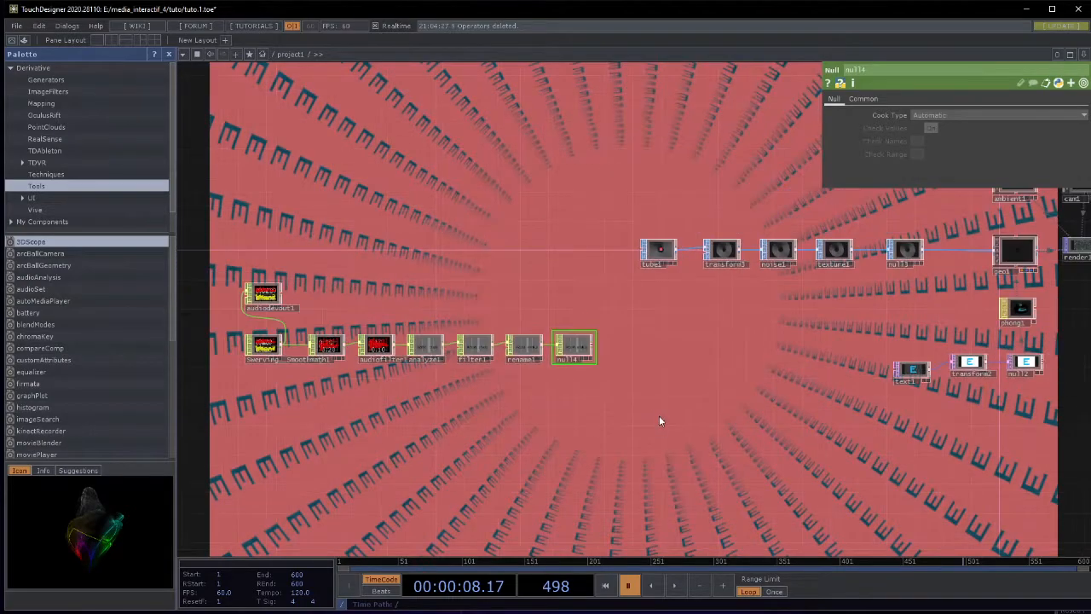
mouse_move(688, 428)
mouse_down()
mouse_move(651, 412)
mouse_move(670, 420)
mouse_up()
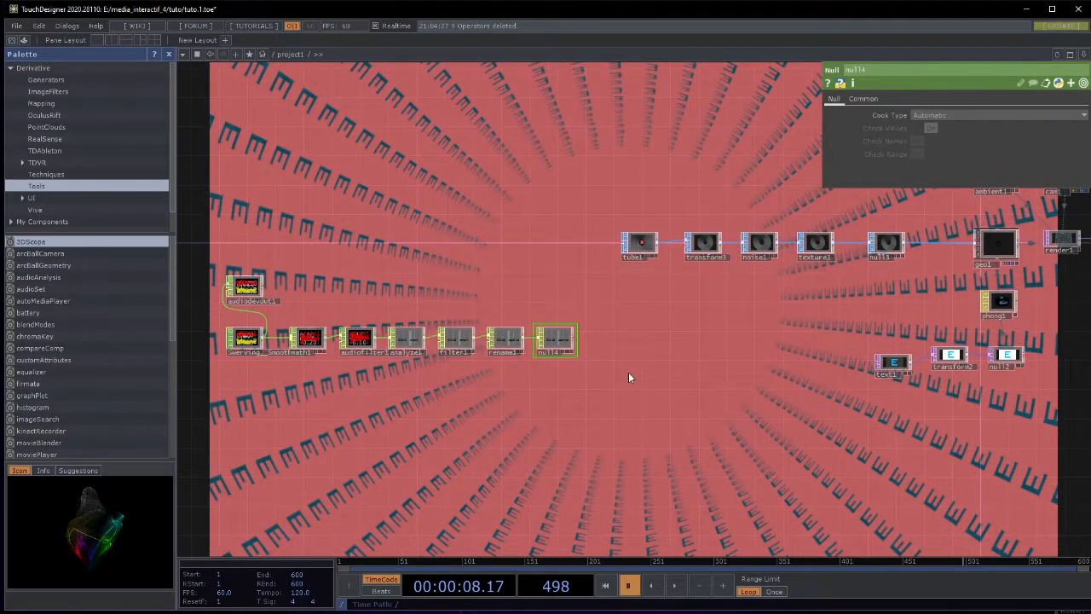
drag(492, 409, 656, 402)
scroll(656, 402, up, 3)
drag(565, 365, 662, 392)
scroll(662, 391, up, 5)
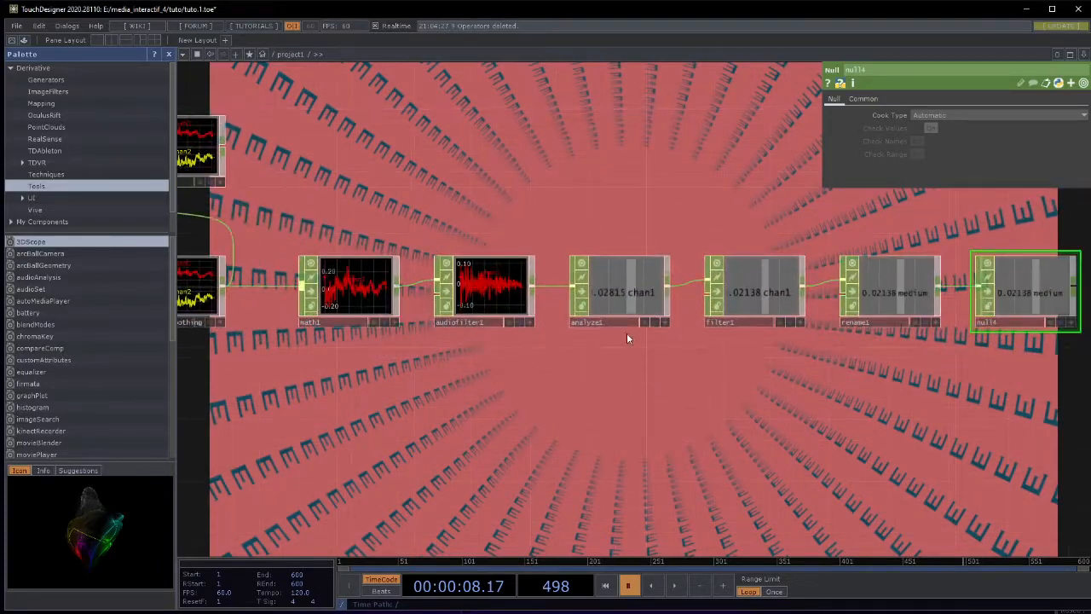
click(629, 288)
drag(574, 395, 589, 428)
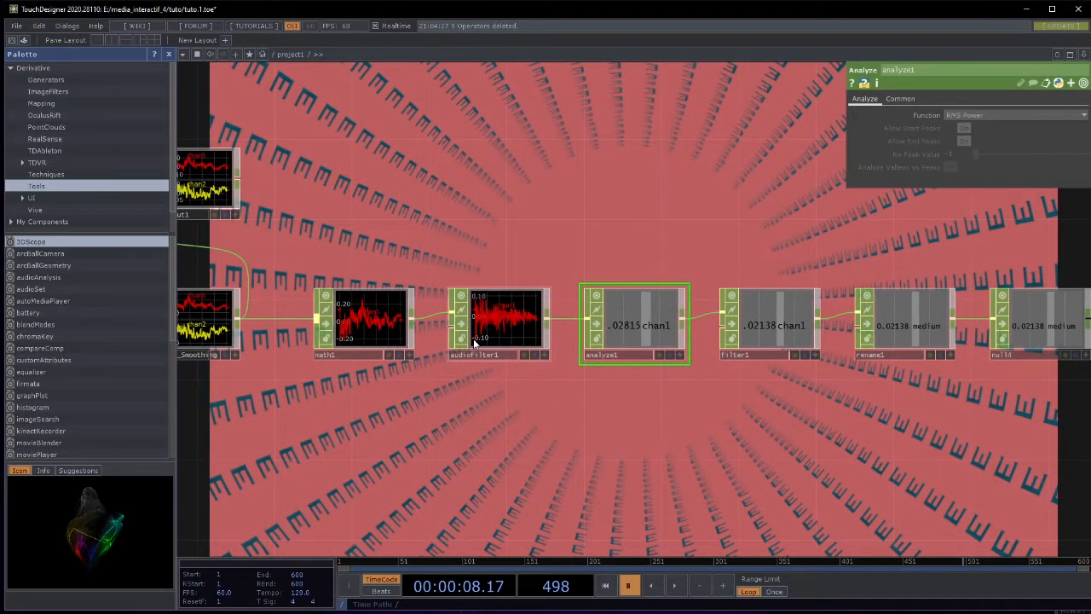
drag(760, 469, 714, 465)
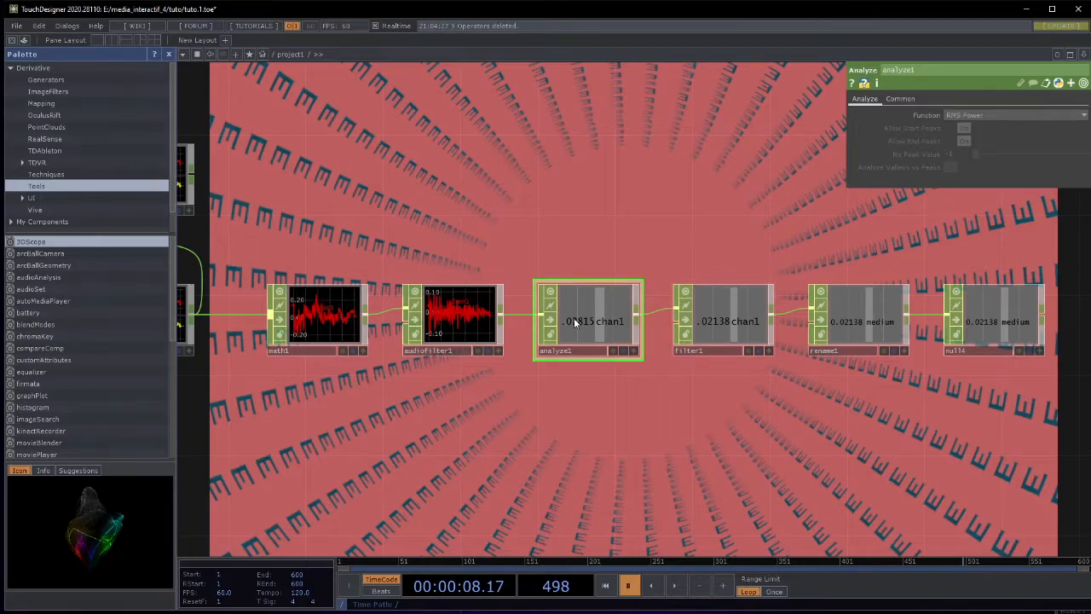
click(963, 115)
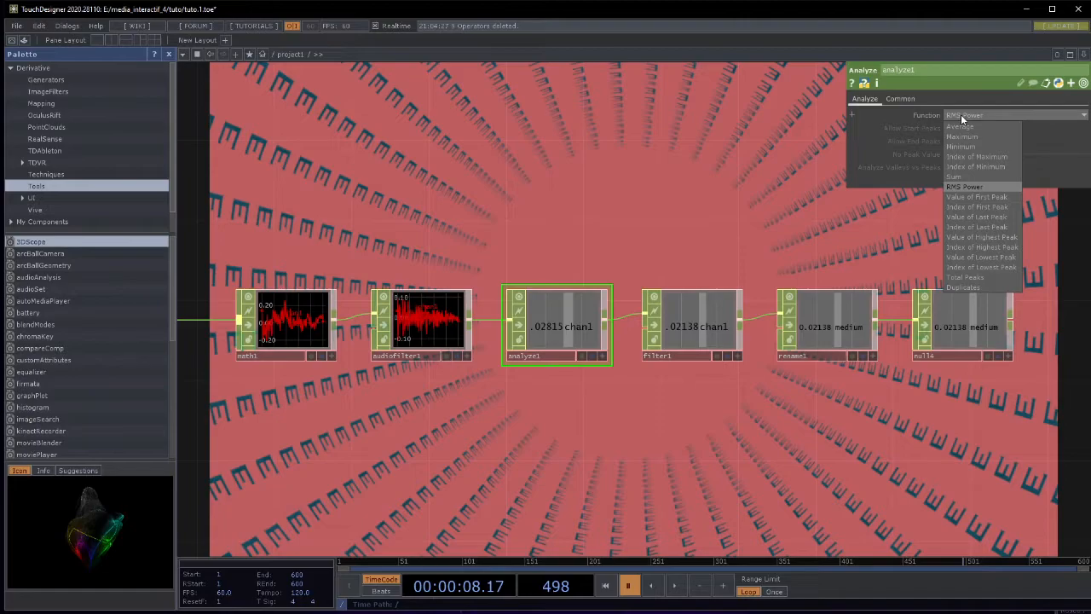
click(961, 114)
Paste the three copied Select, Math and Null CHOP branches after null4, with null4 feeding each Select
drag(616, 438, 638, 344)
scroll(801, 482, down, 3)
drag(774, 458, 521, 392)
drag(813, 395, 695, 389)
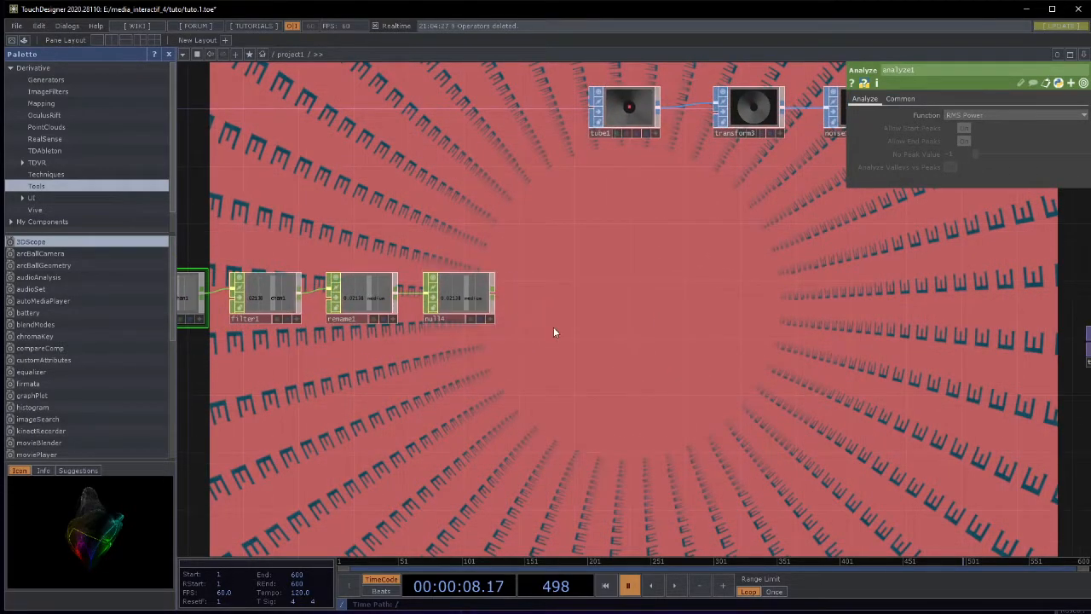
click(471, 293)
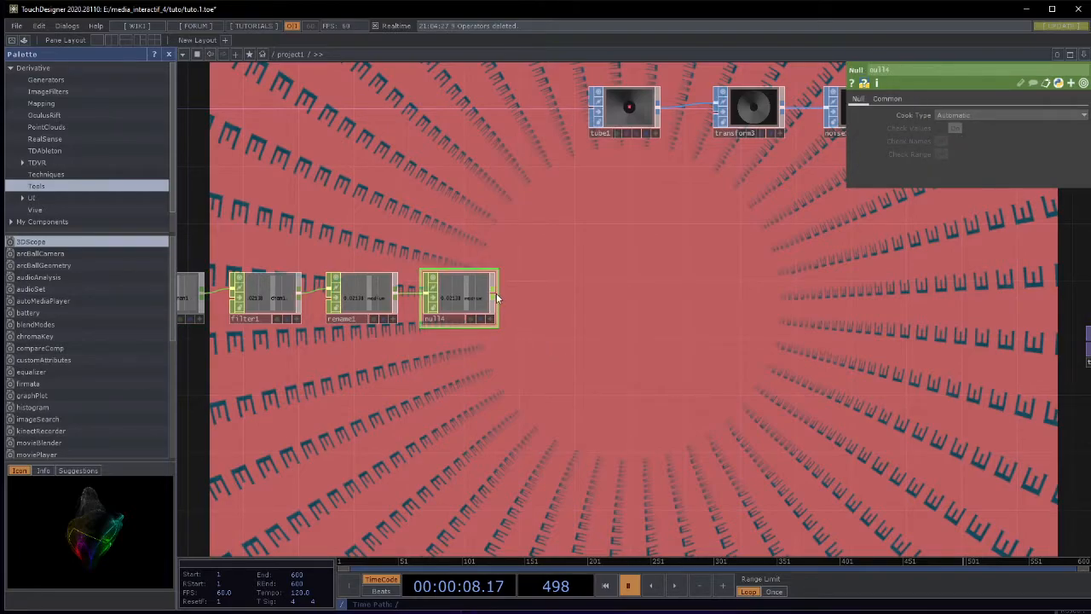
key(ctrl+v)
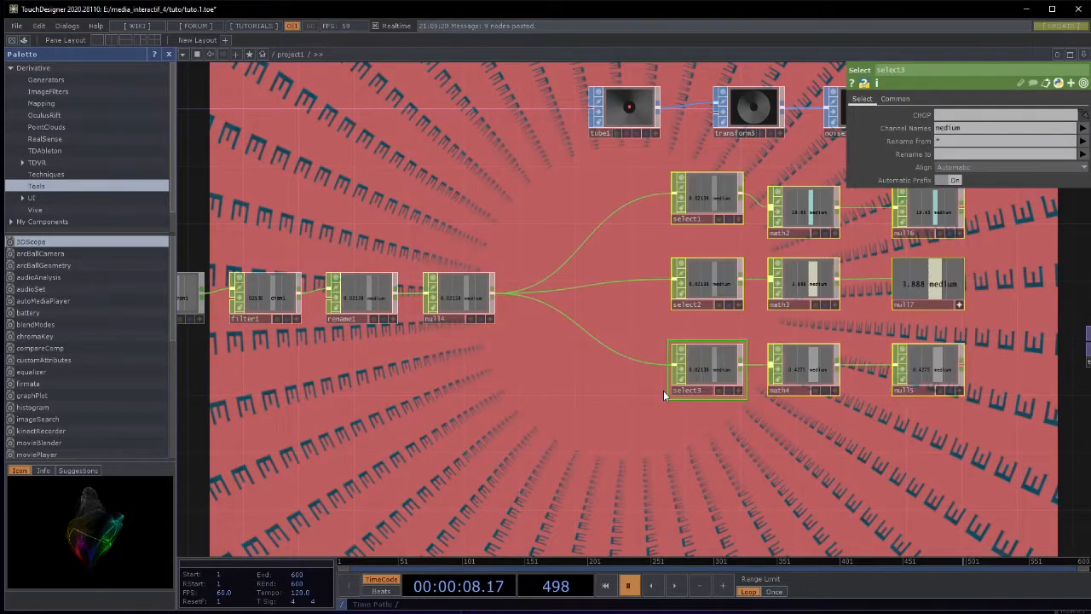
drag(634, 466, 539, 472)
scroll(543, 475, down, 3)
drag(633, 470, 626, 455)
drag(565, 271, 487, 318)
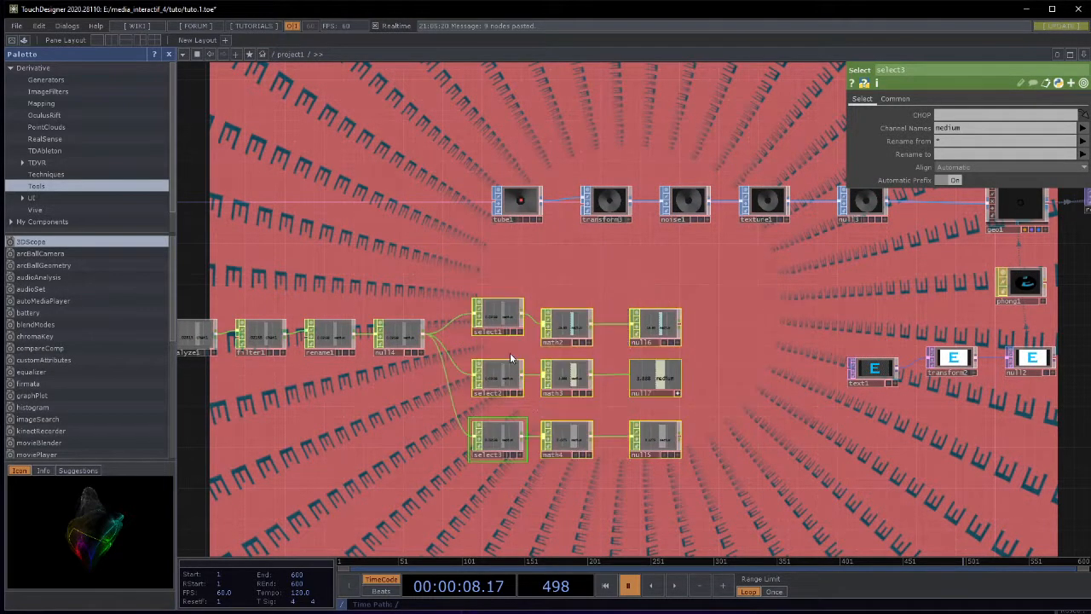
Examine the three Select, Math and Null branches fed by null4 and the settings of select1
drag(776, 419, 953, 422)
scroll(820, 440, up, 3)
scroll(595, 335, up, 2)
scroll(586, 326, down, 4)
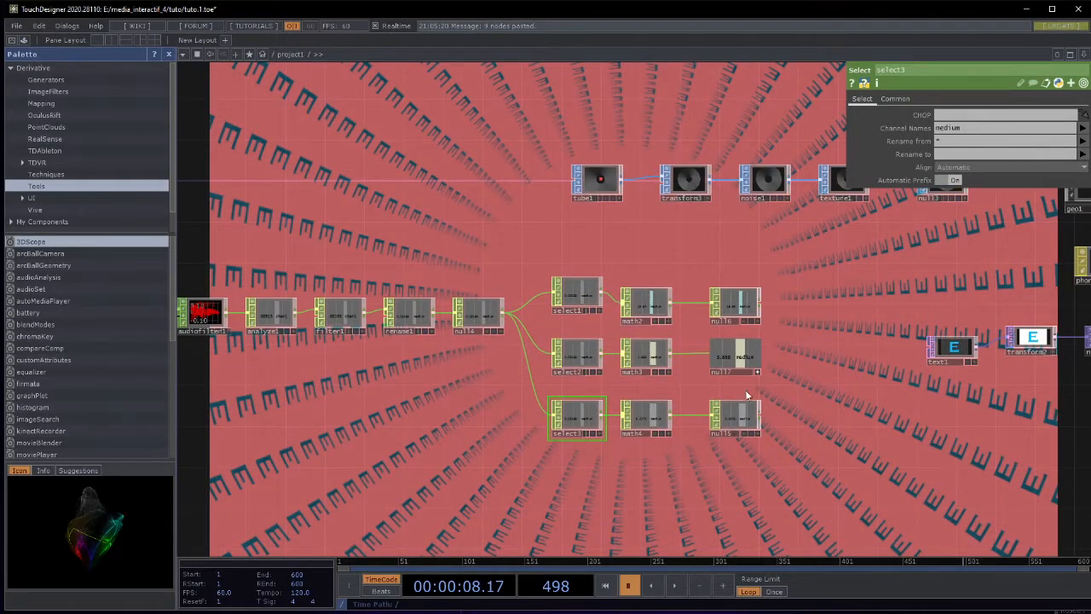
scroll(611, 387, up, 3)
scroll(694, 409, down, 2)
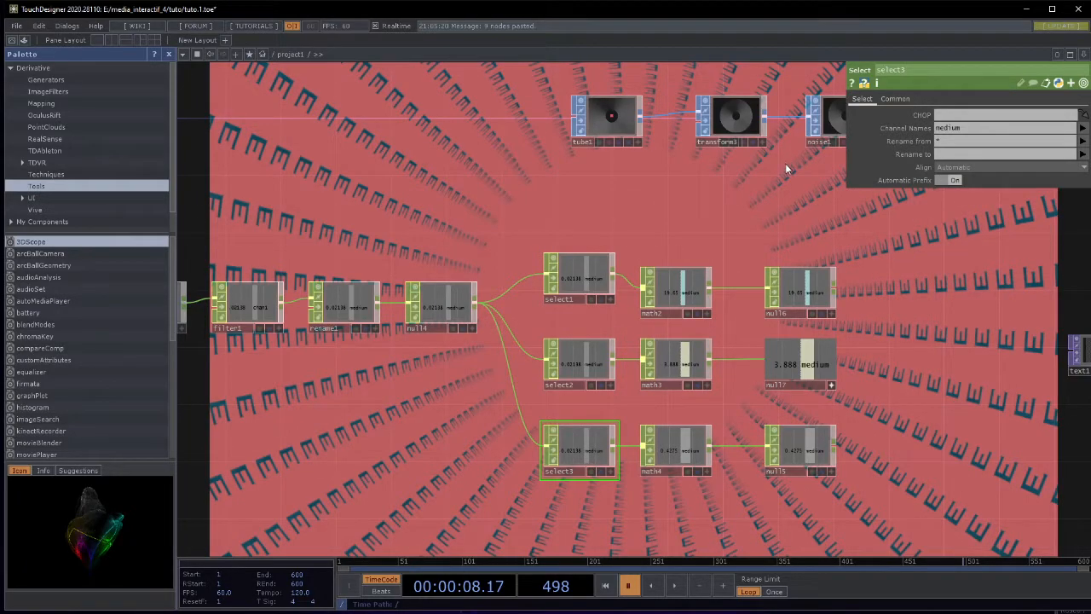
drag(815, 216, 733, 208)
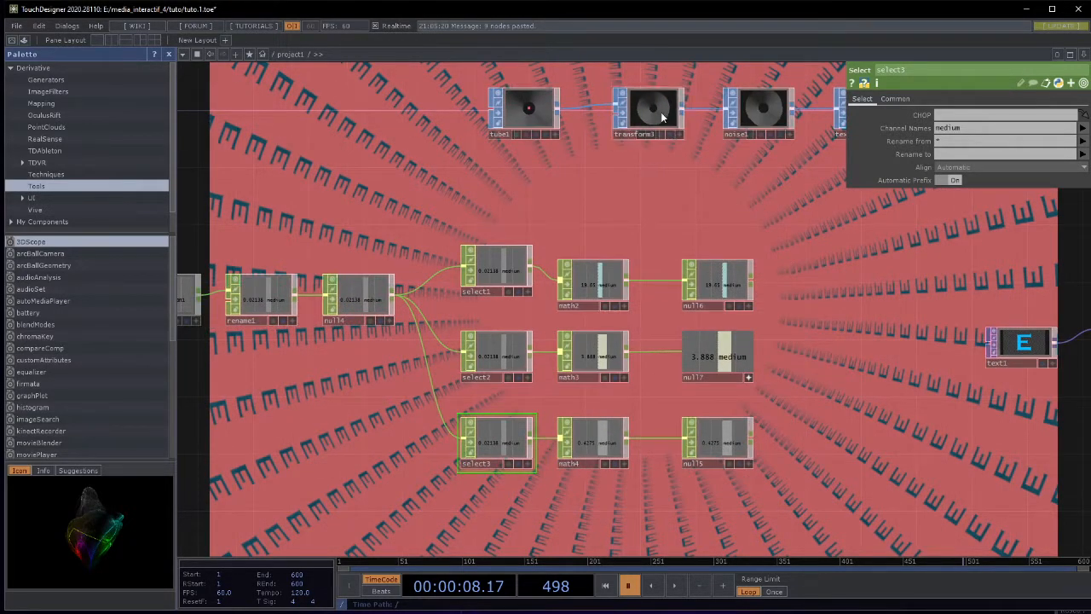
drag(647, 204, 711, 249)
scroll(660, 248, up, 2)
scroll(659, 249, down, 2)
scroll(708, 254, up, 3)
click(510, 278)
drag(664, 215, 699, 192)
scroll(546, 361, down, 3)
drag(448, 454, 456, 412)
drag(621, 208, 606, 207)
drag(301, 367, 264, 358)
Examine the From Range, To Range and Multiply settings of math2, and make null7's viewer inactive
click(586, 267)
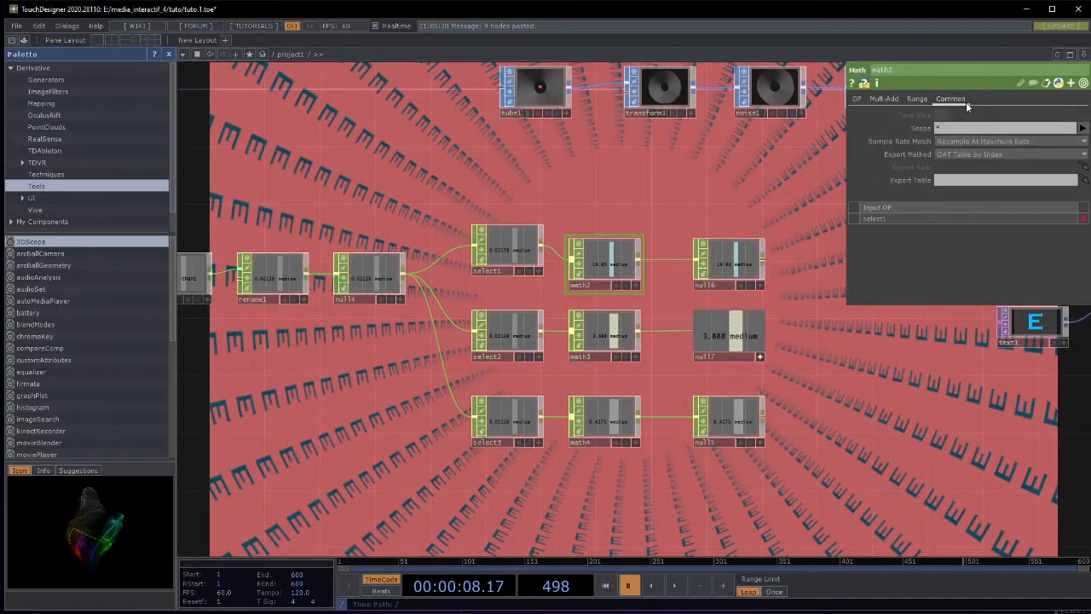
click(916, 99)
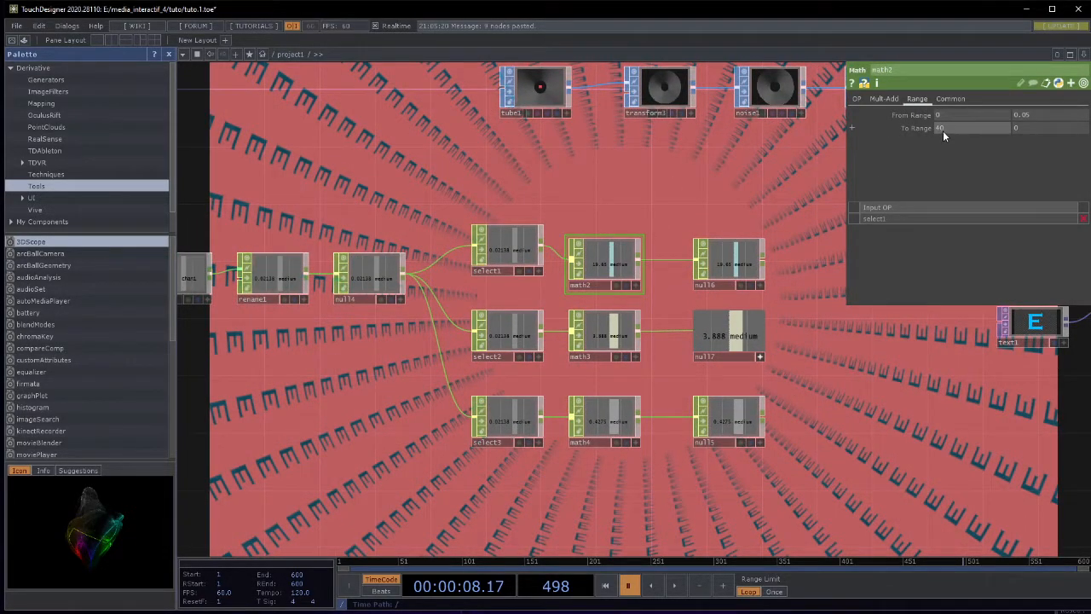
click(883, 99)
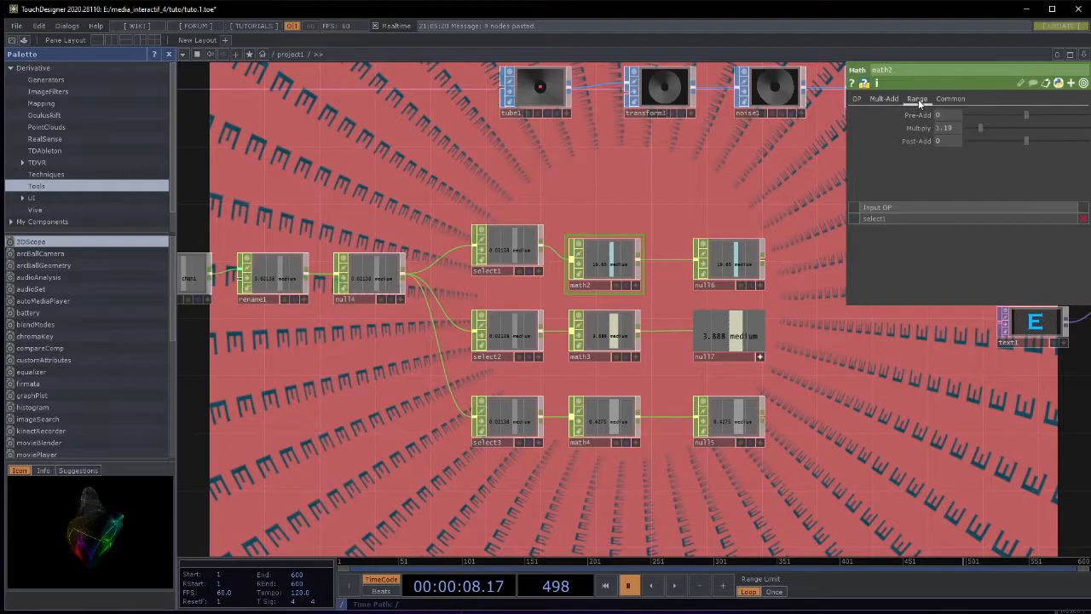
click(917, 99)
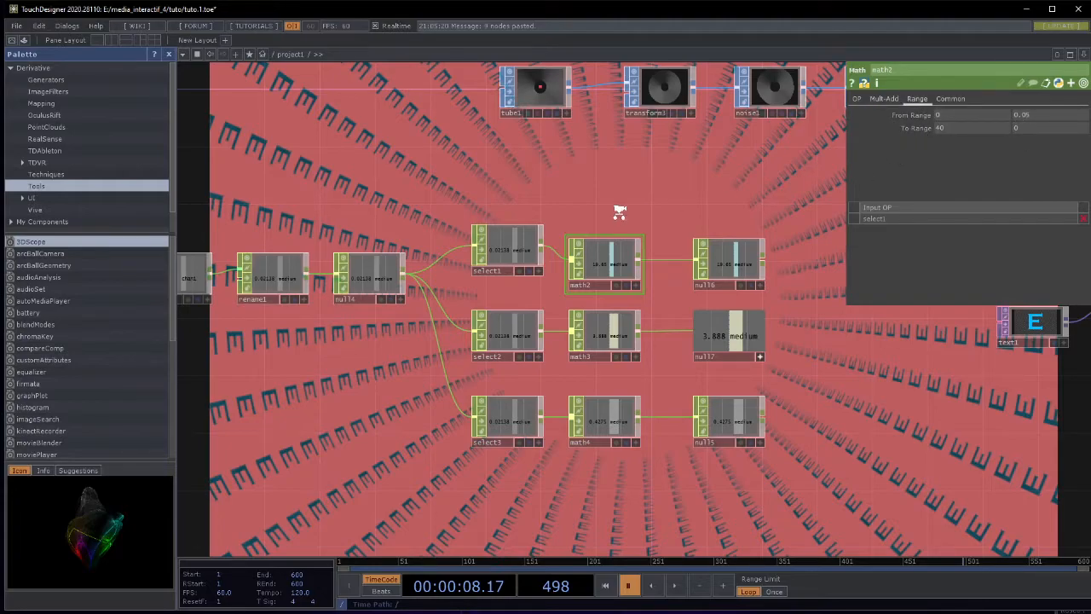
scroll(618, 212, up, 4)
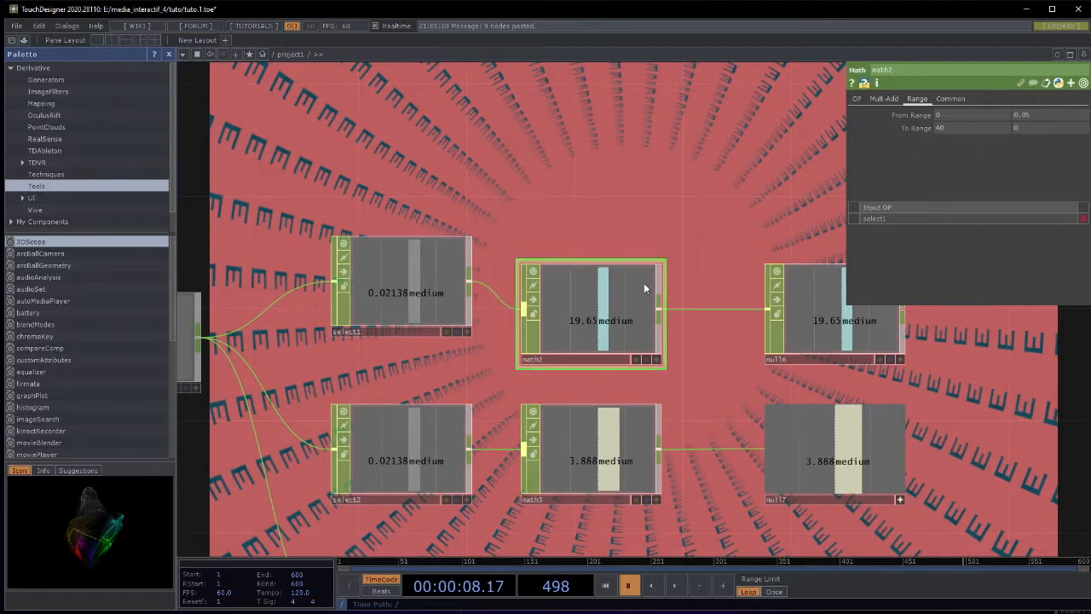
scroll(643, 282, down, 2)
drag(685, 185, 649, 180)
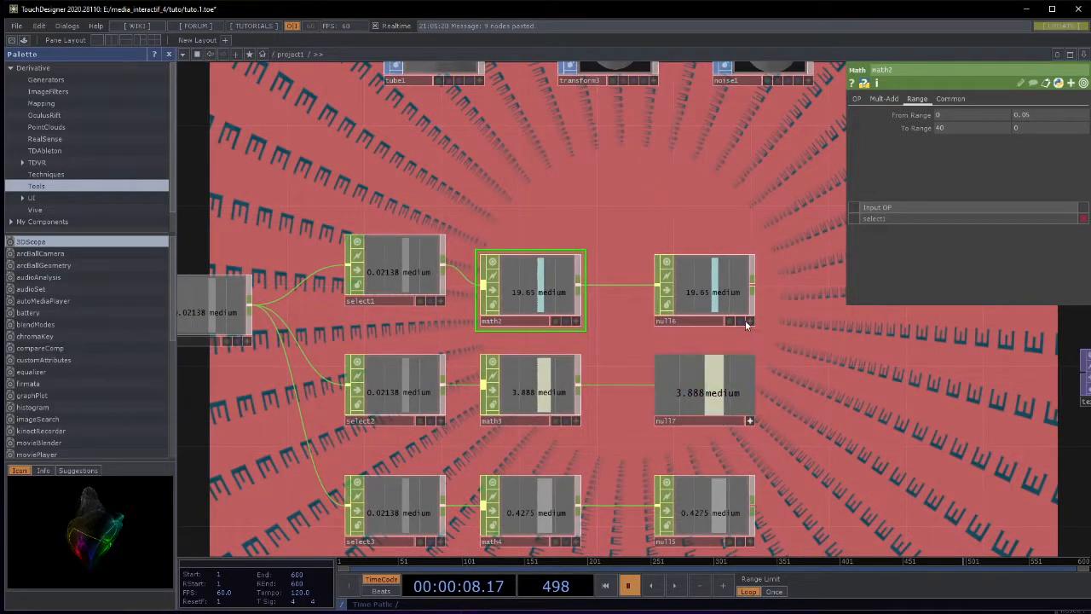
drag(813, 455, 797, 382)
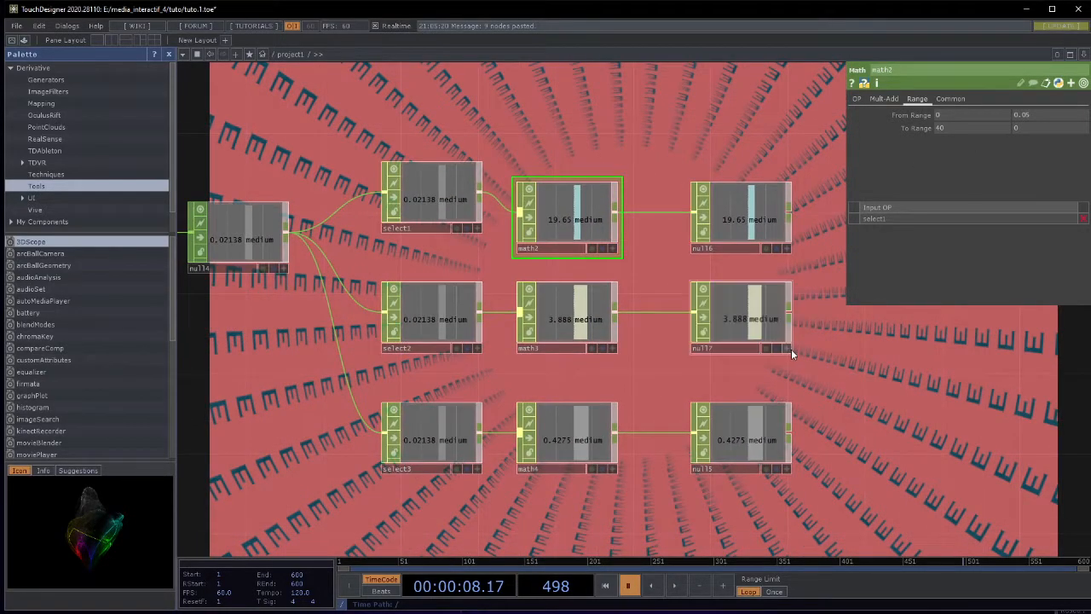
click(555, 290)
click(554, 217)
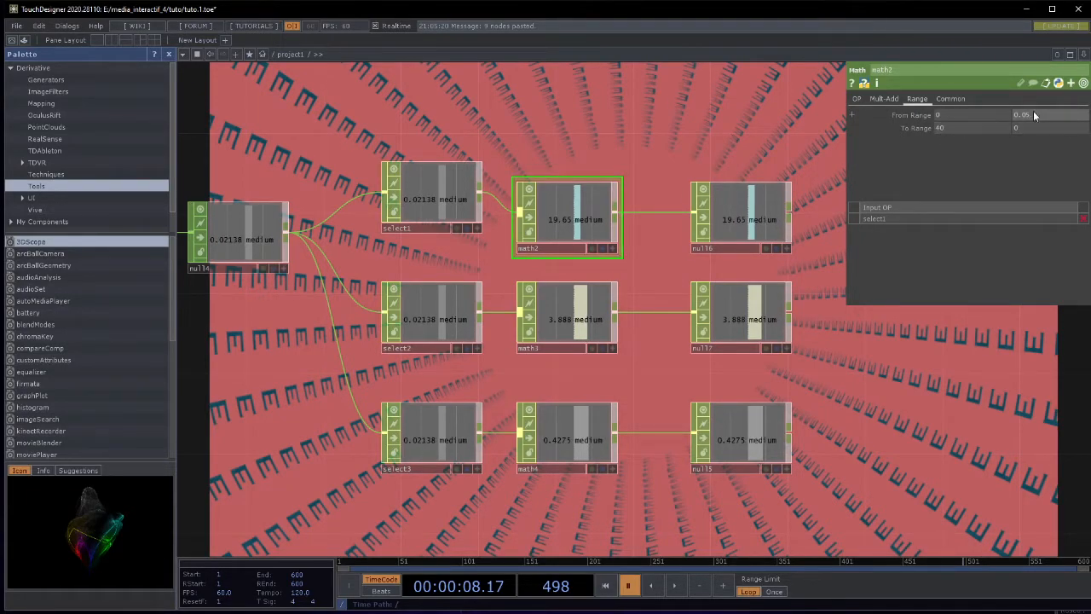
click(886, 99)
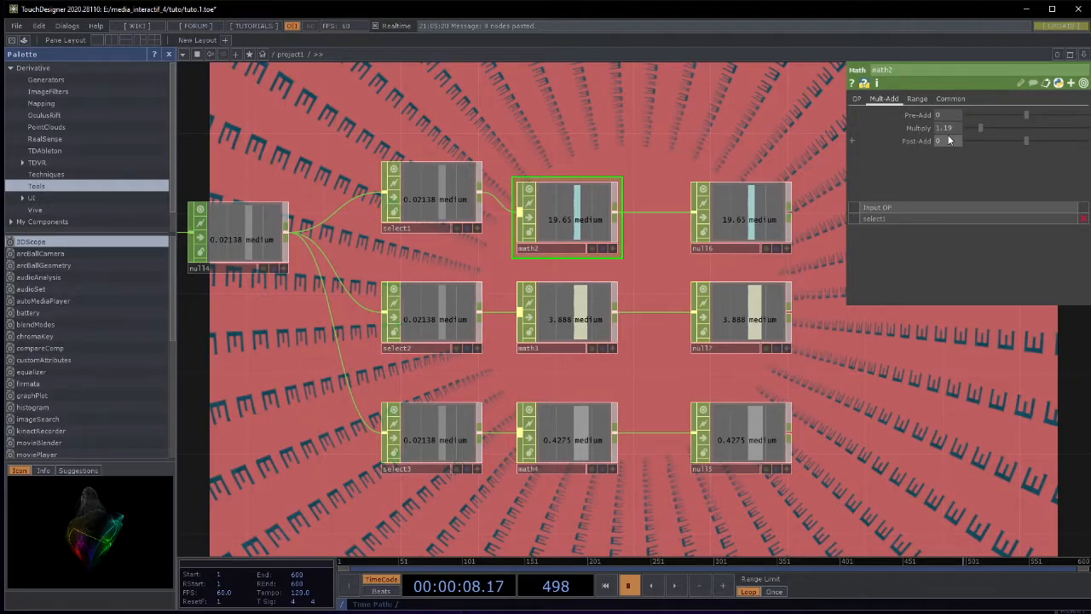
Compare the Multiply, From Range and To Range settings of math3 and math4
click(524, 344)
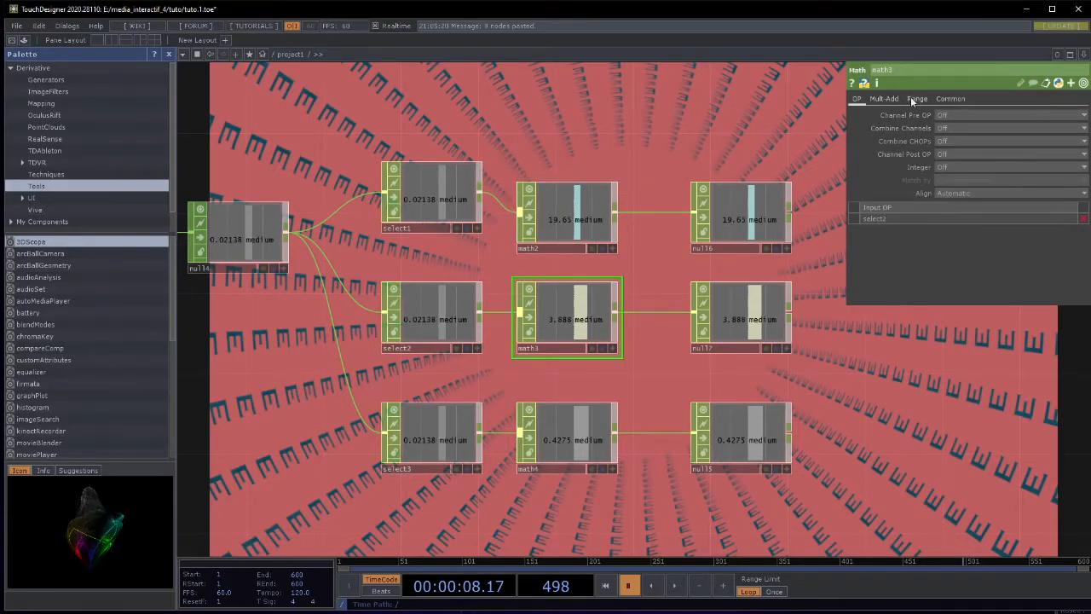
click(886, 99)
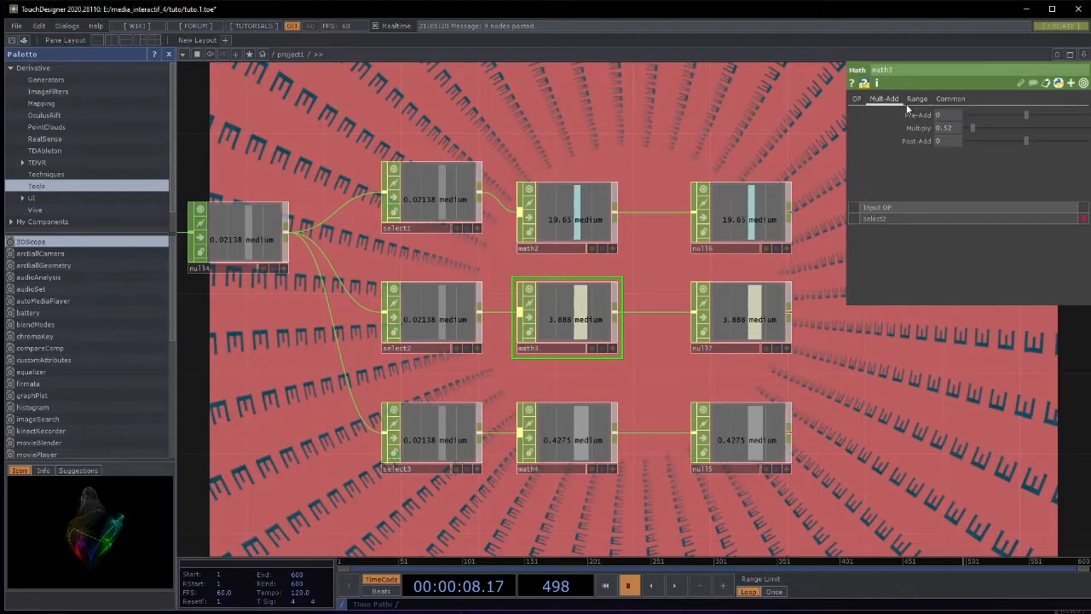
click(916, 100)
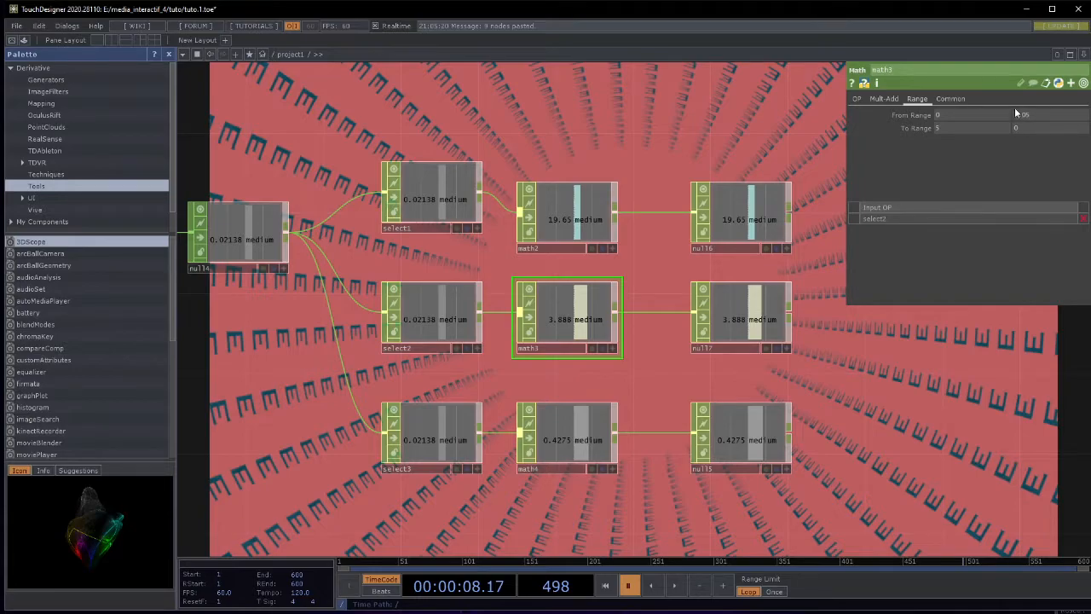
click(555, 439)
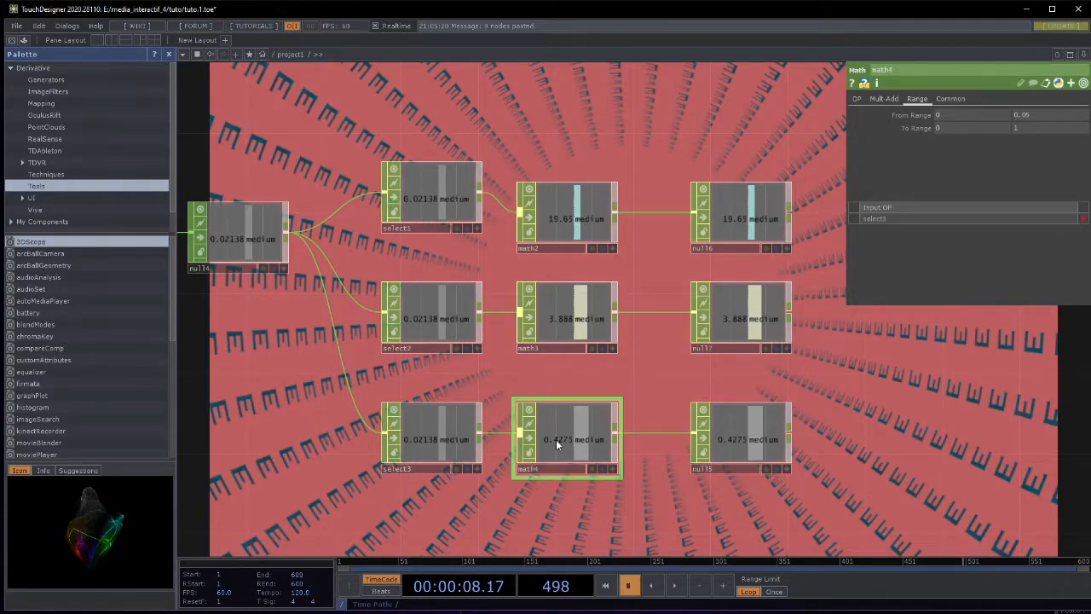
drag(670, 348, 699, 322)
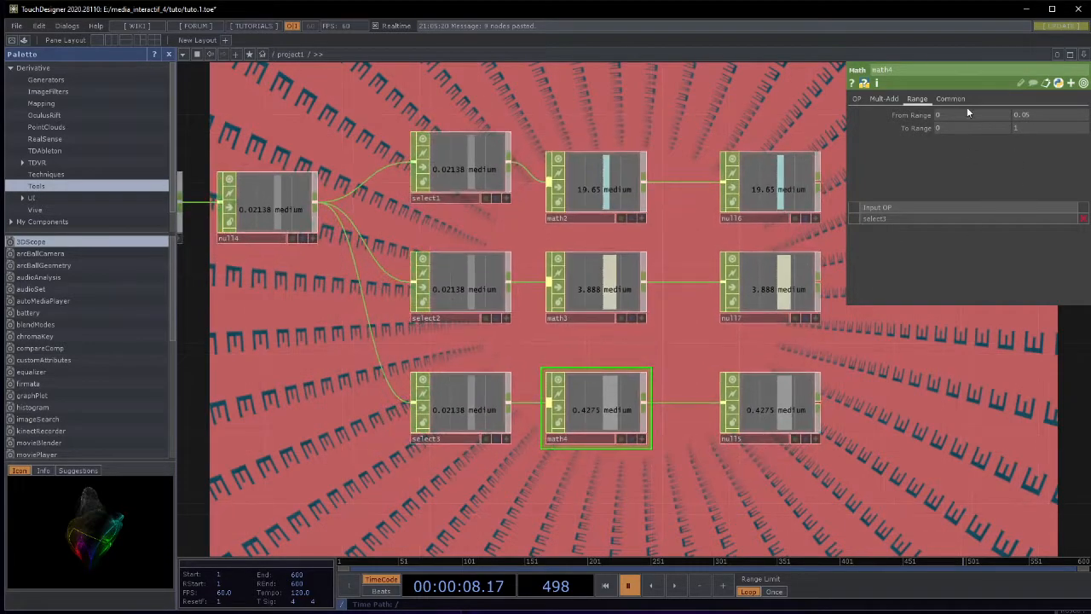
click(889, 100)
click(918, 99)
scroll(793, 422, down, 4)
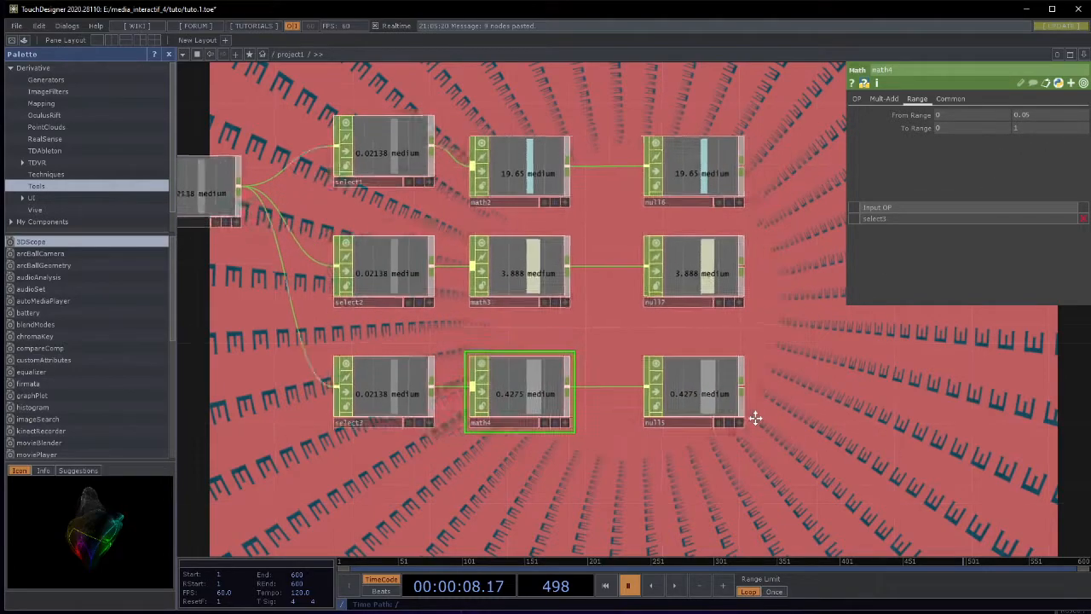
scroll(791, 400, up, 4)
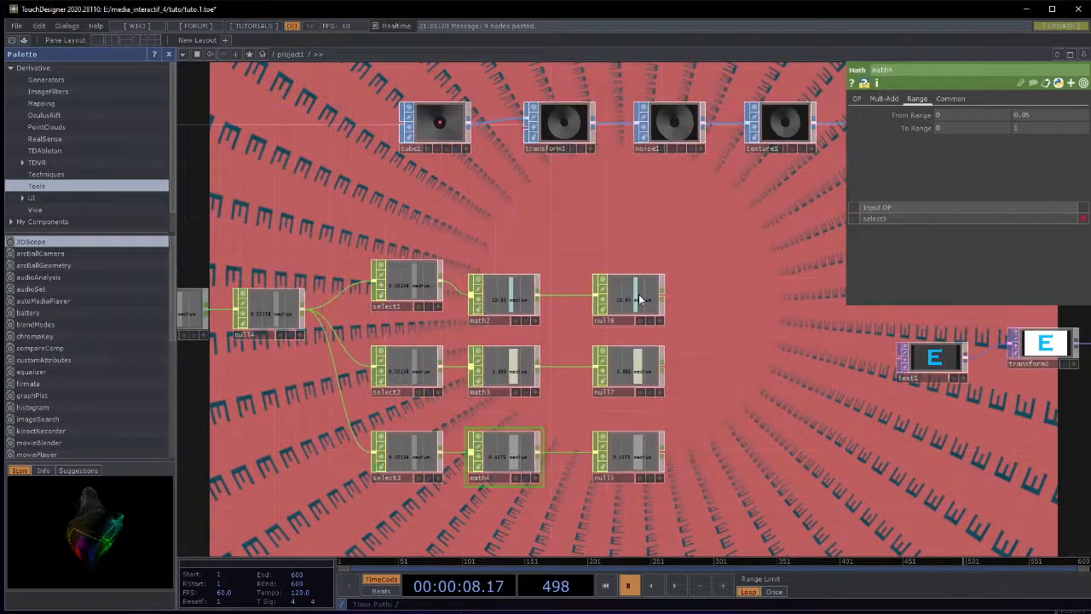
Drive transform3's Z rotation with a CHOP Reference to null6's medium channel, and make null6's viewer inactive again
click(629, 294)
scroll(767, 256, up, 4)
scroll(724, 303, down, 2)
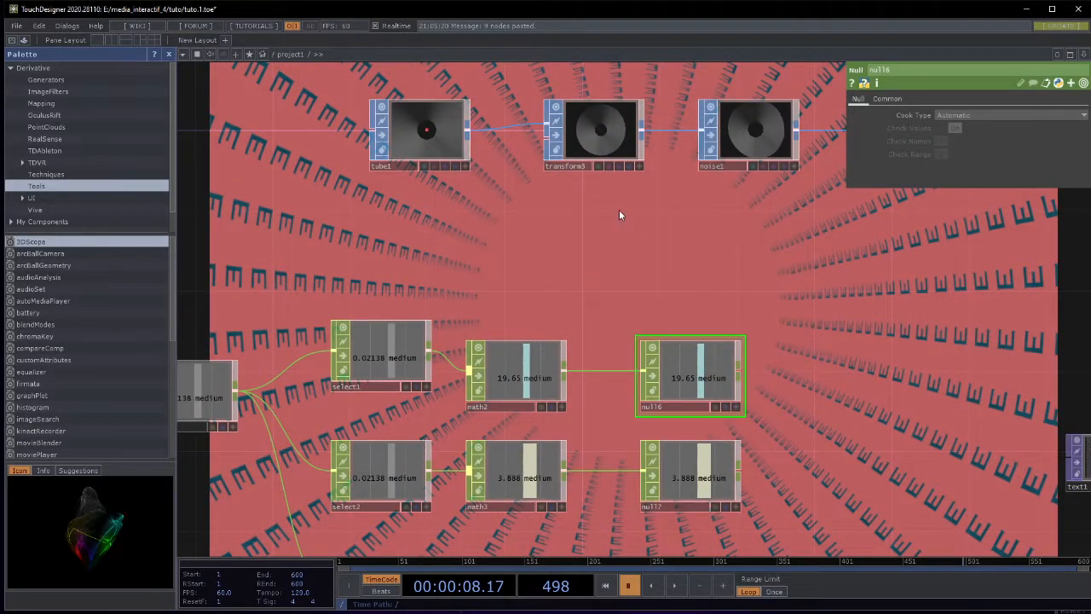
click(599, 127)
click(666, 378)
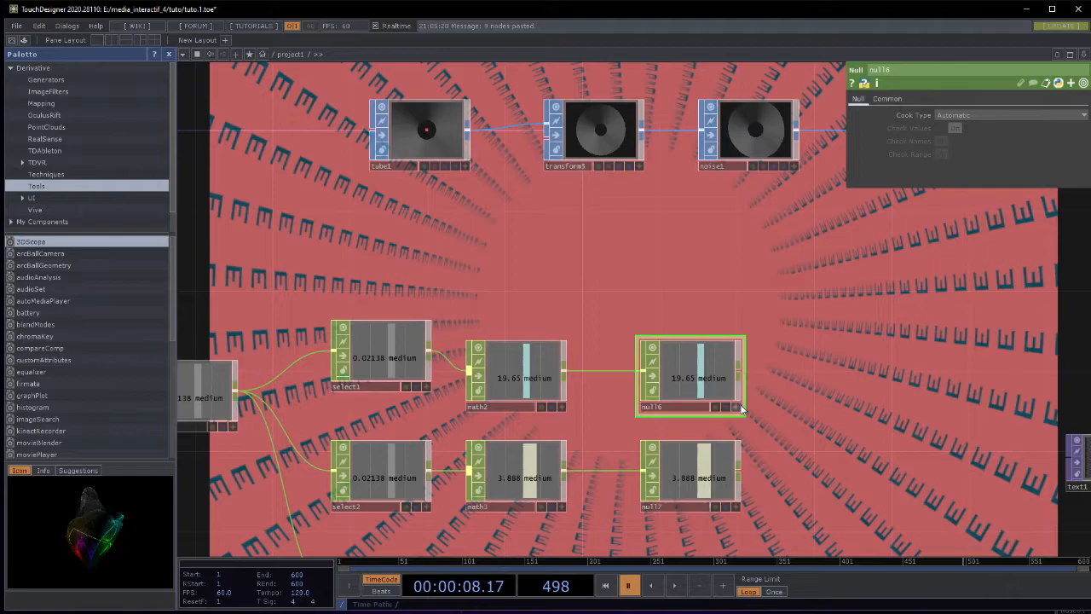
click(608, 134)
drag(692, 383, 1053, 166)
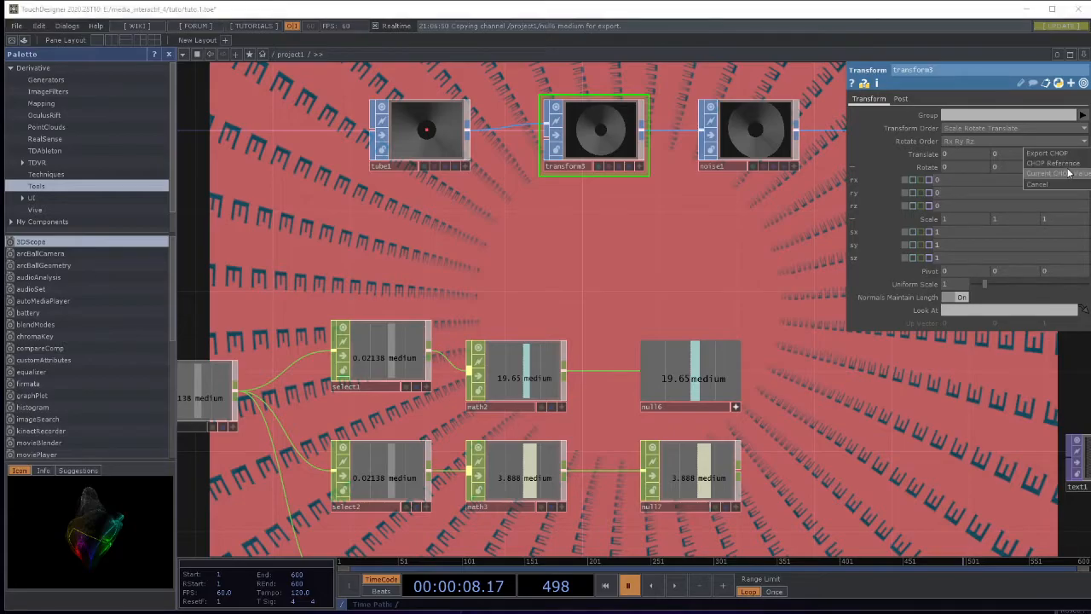
click(1050, 164)
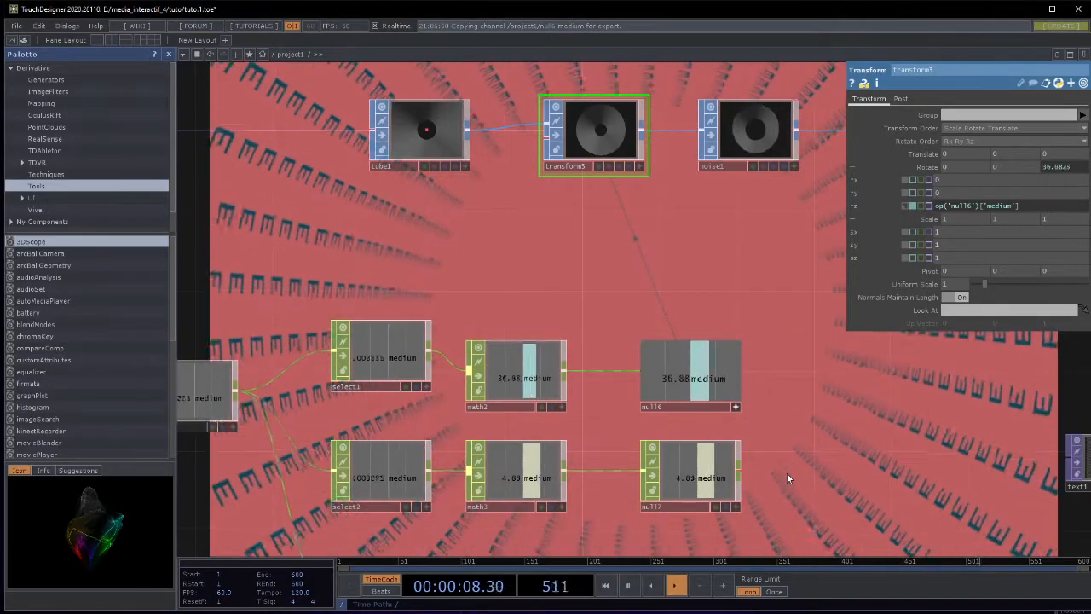
scroll(786, 472, down, 3)
scroll(821, 476, up, 4)
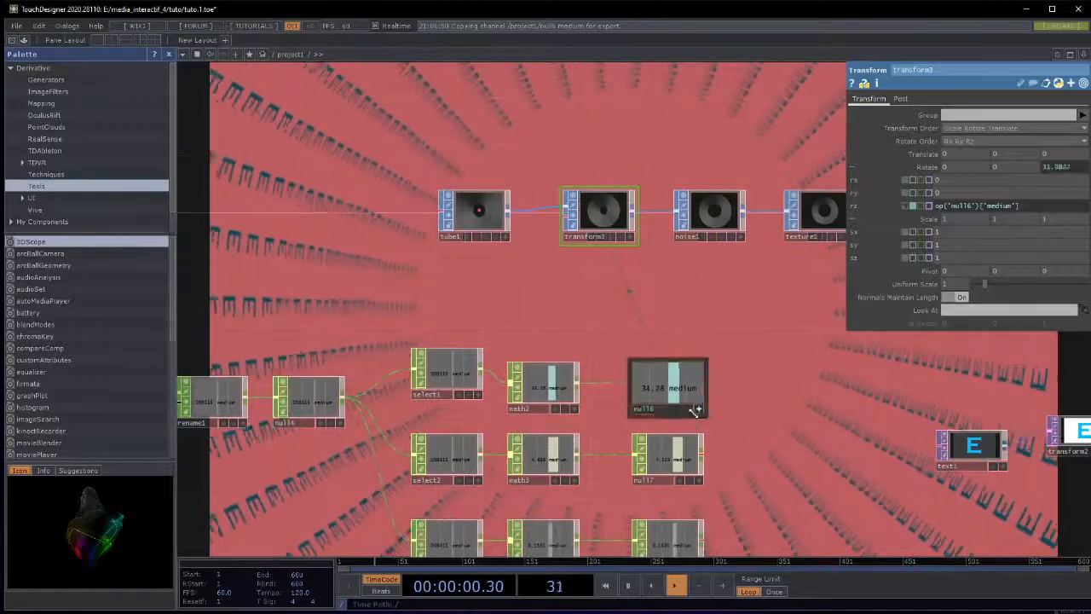
click(700, 411)
Drive transform3's Z scale with a CHOP Reference to null7's medium channel
drag(798, 491, 731, 409)
scroll(729, 409, down, 1)
scroll(729, 409, up, 1)
drag(699, 475, 709, 486)
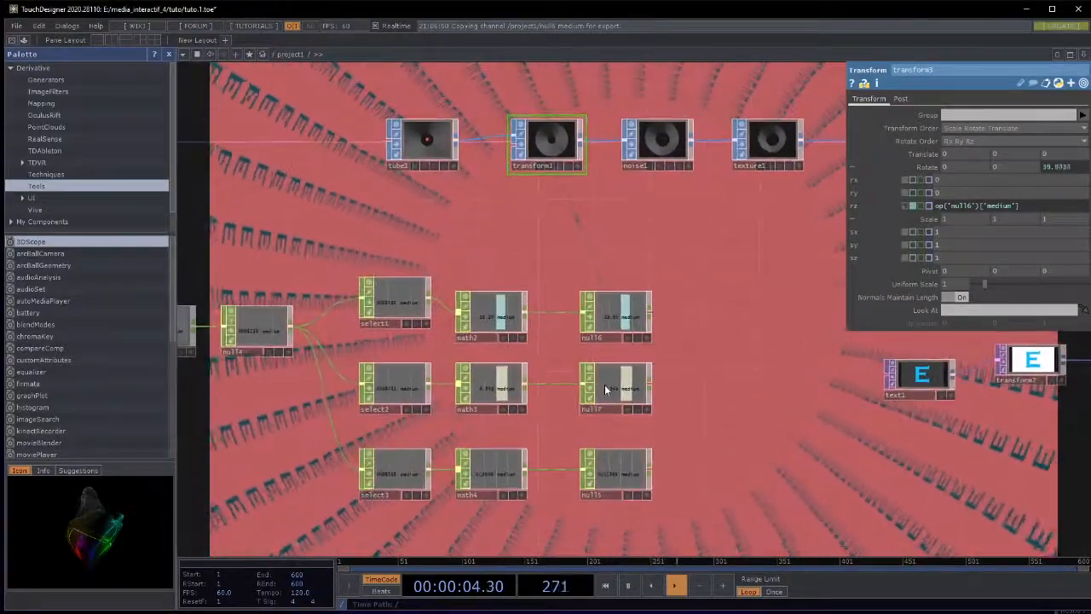
click(615, 385)
drag(755, 418, 785, 439)
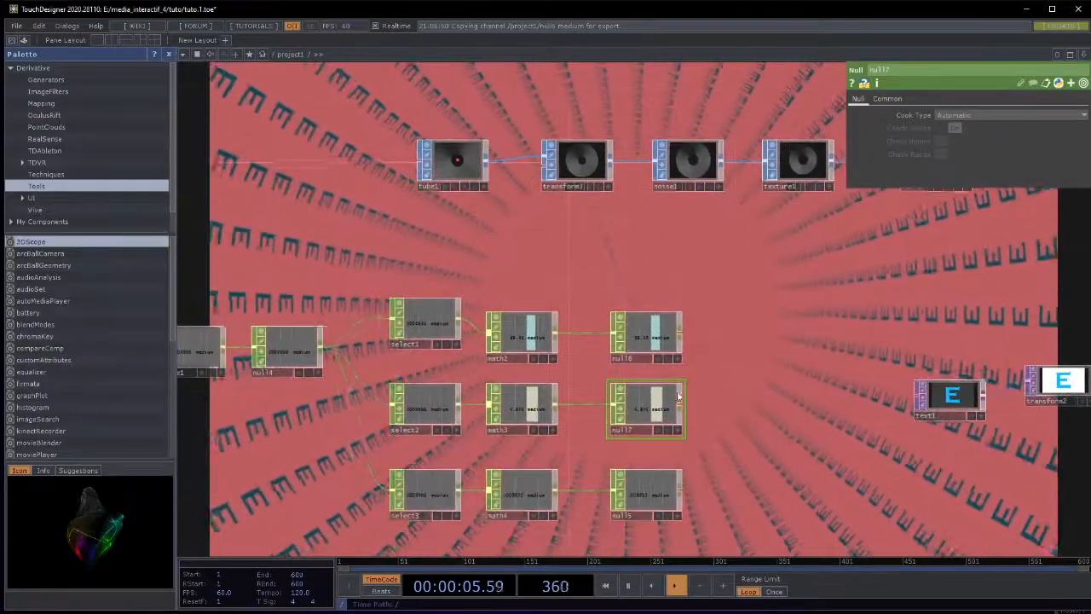
click(562, 162)
click(678, 430)
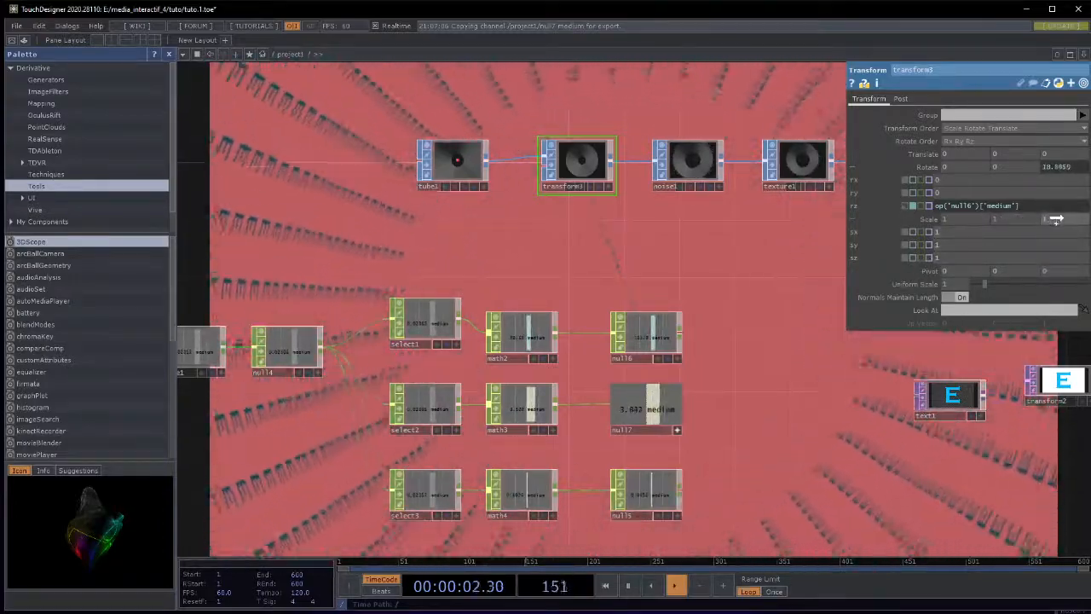
drag(1055, 219, 1055, 220)
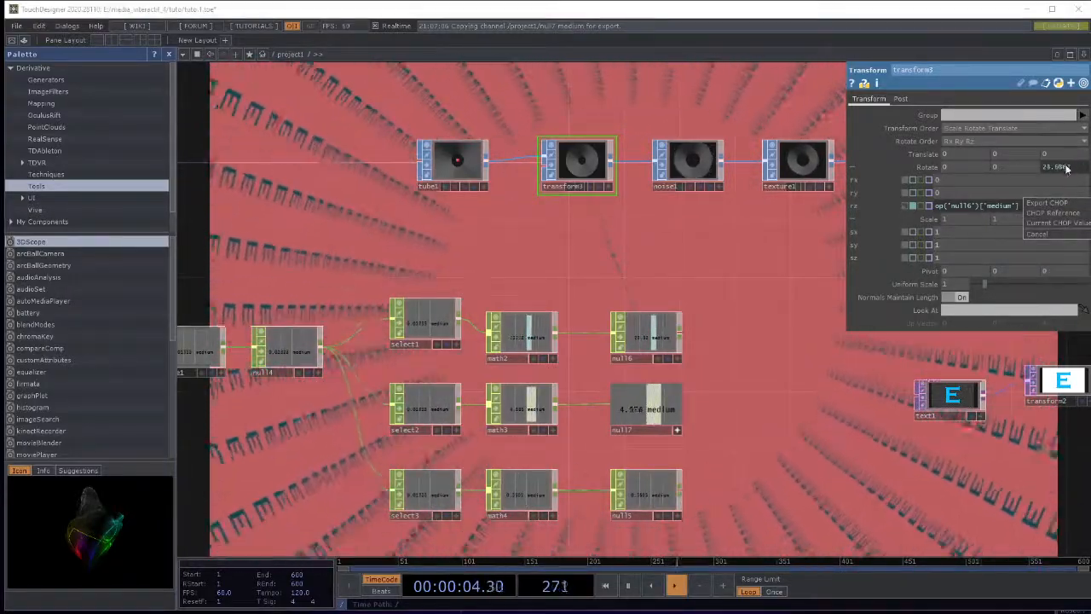
click(1061, 213)
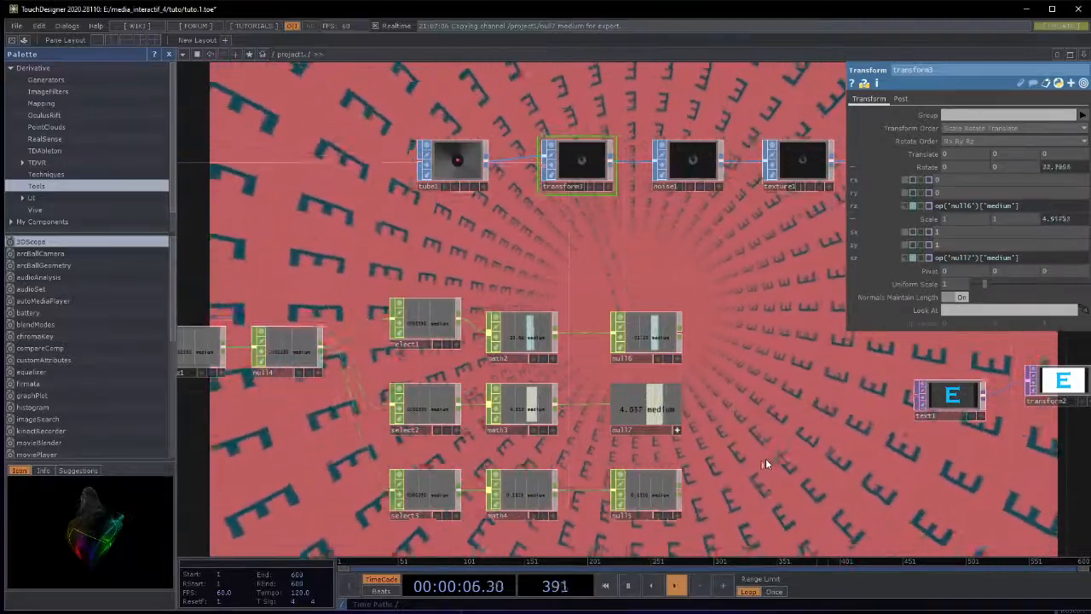
Make null7's viewer inactive and drive the green component of text1's Font Color with a CHOP Reference to null5's medium channel
drag(766, 458, 722, 402)
scroll(722, 402, down, 3)
scroll(718, 397, up, 3)
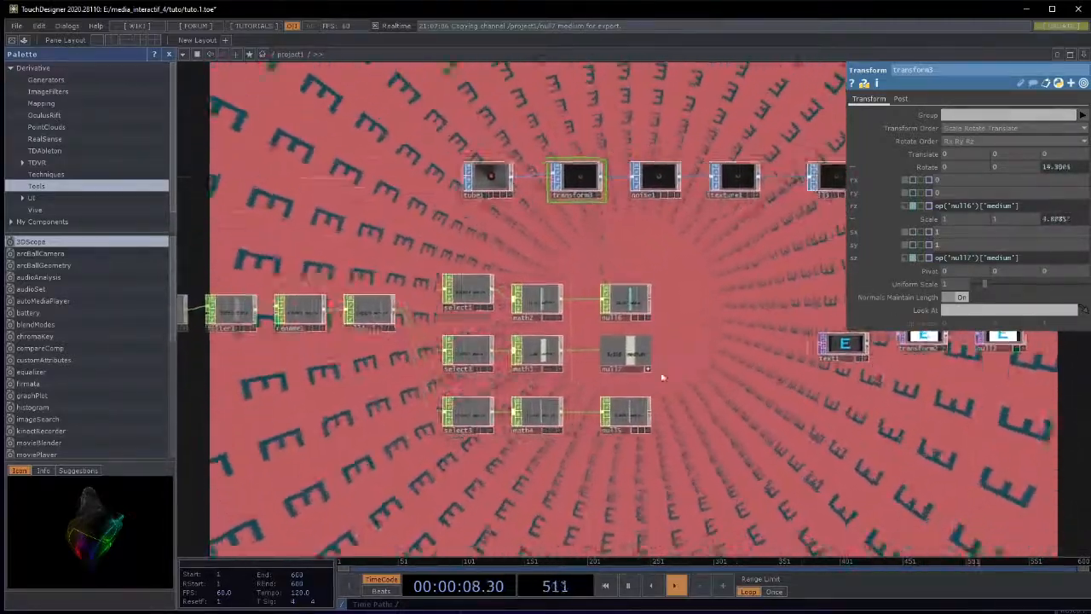
scroll(682, 401, up, 2)
scroll(779, 429, down, 3)
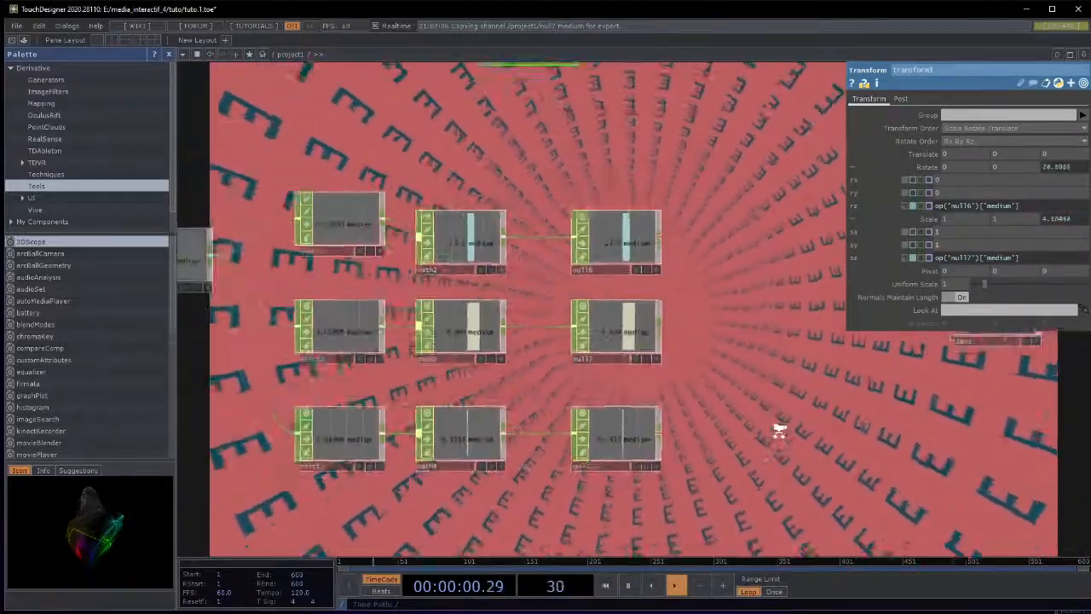
drag(714, 429, 674, 432)
scroll(655, 433, up, 3)
drag(597, 443, 518, 450)
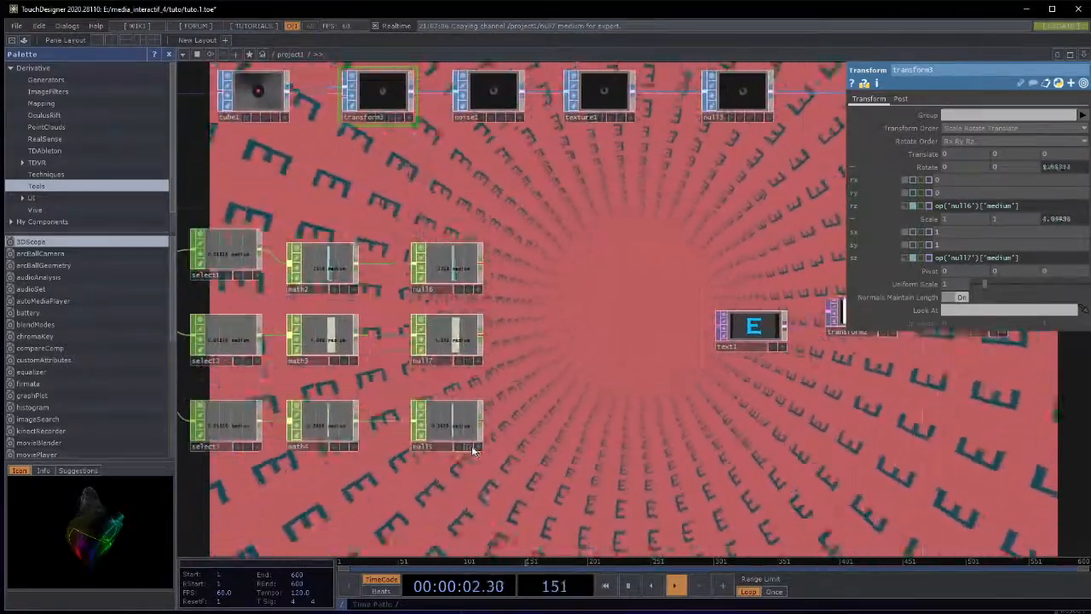
click(475, 446)
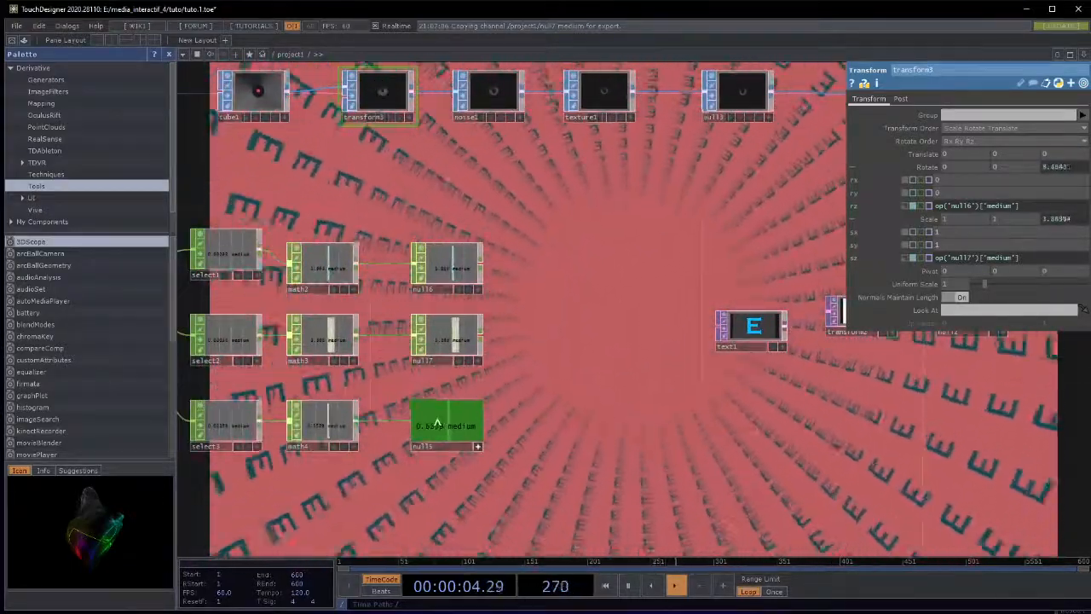
click(752, 316)
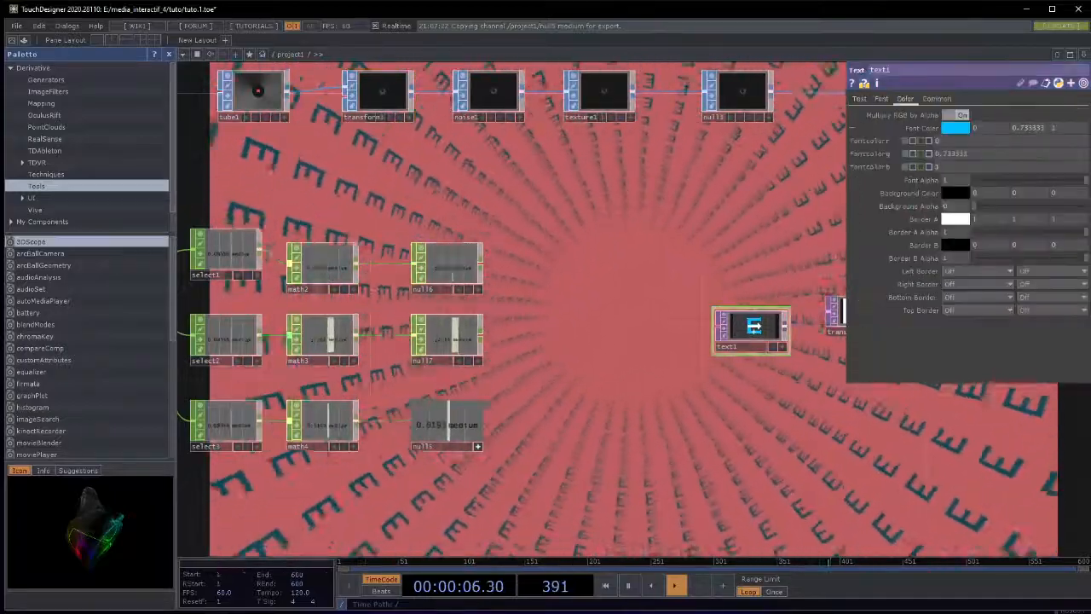
drag(752, 314, 1031, 128)
click(1028, 124)
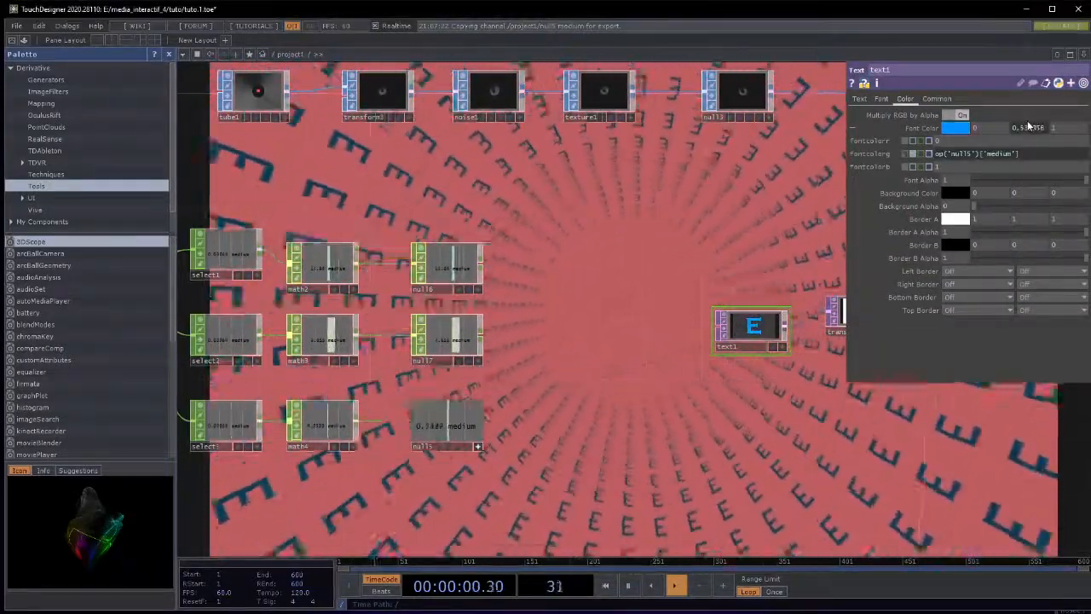
Inspect the parameters of ramp1 and transform1 in the chain feeding lookup1
drag(768, 389, 667, 387)
drag(687, 447, 569, 475)
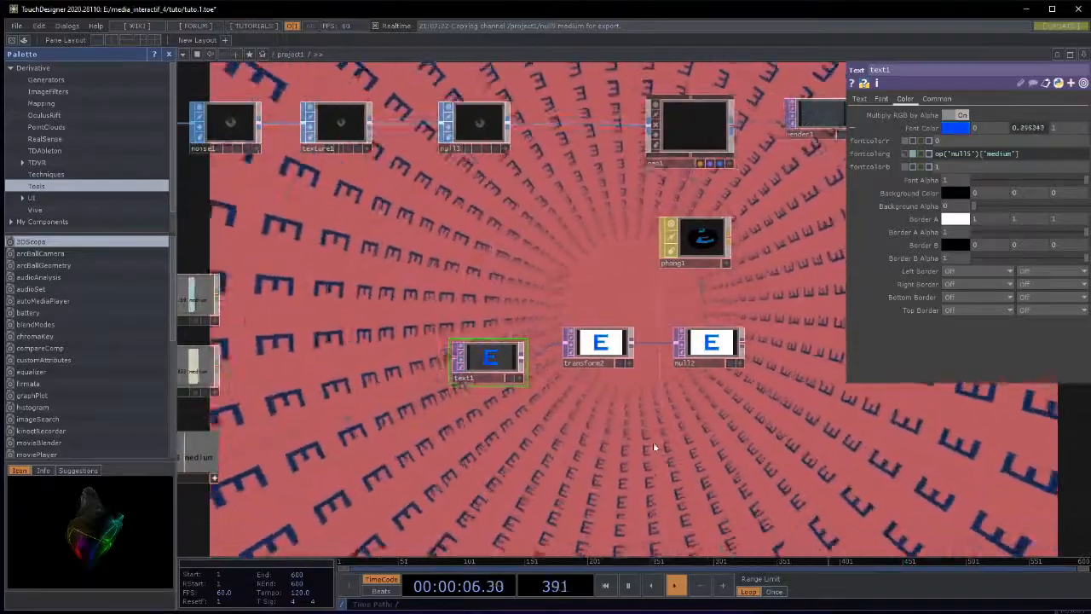
scroll(647, 448, down, 5)
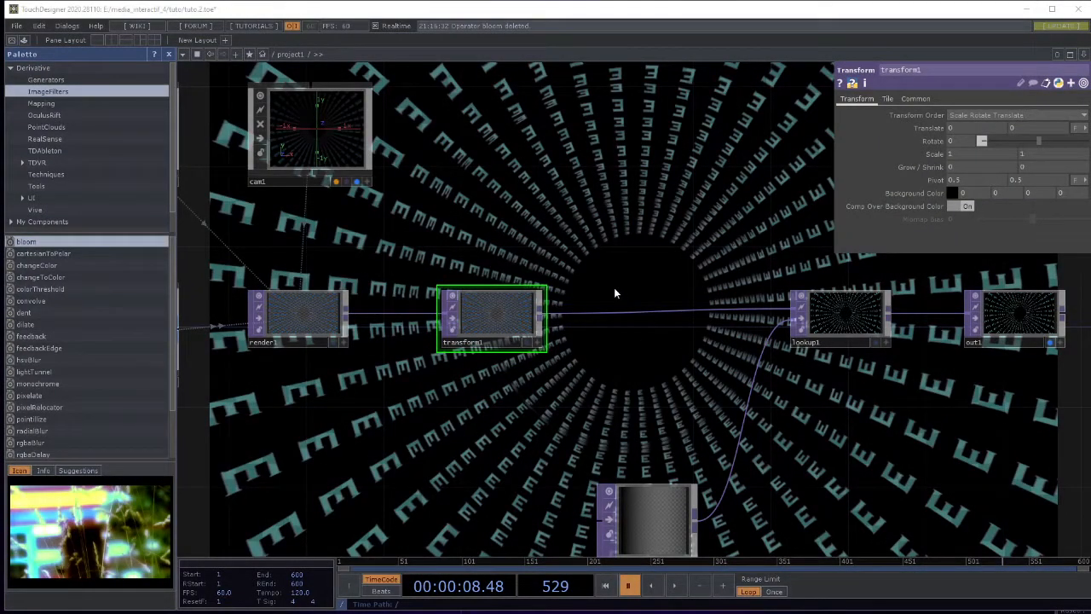
scroll(586, 219, down, 5)
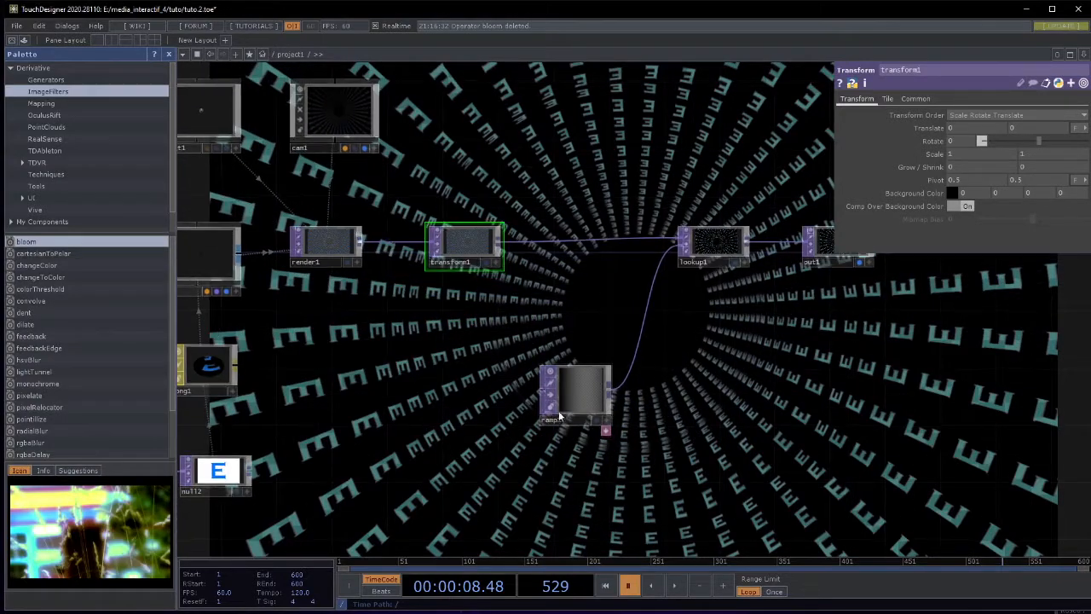
click(588, 397)
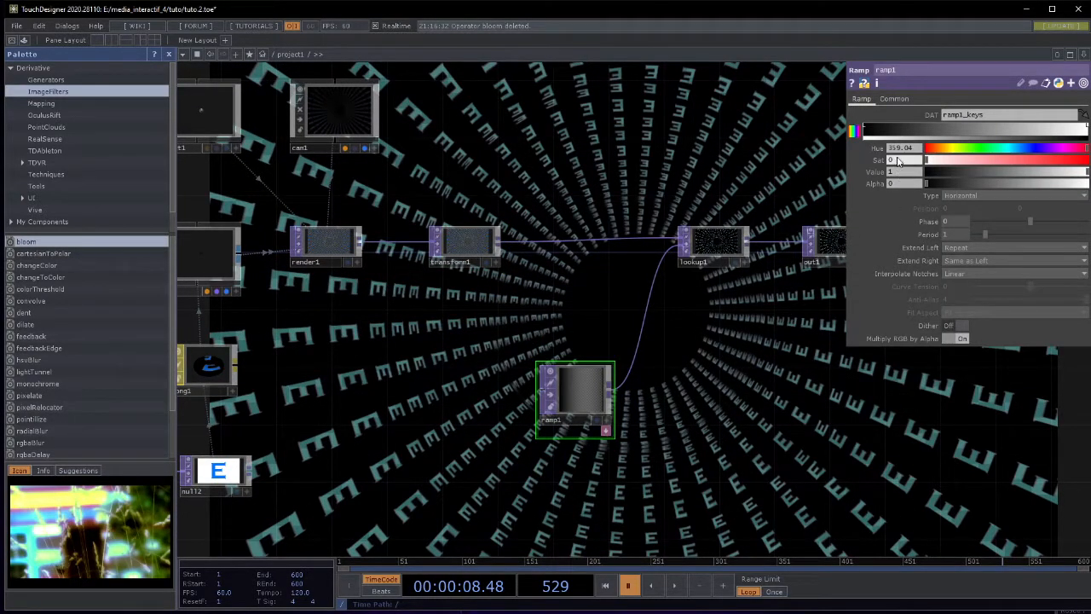
click(467, 247)
drag(491, 254, 533, 283)
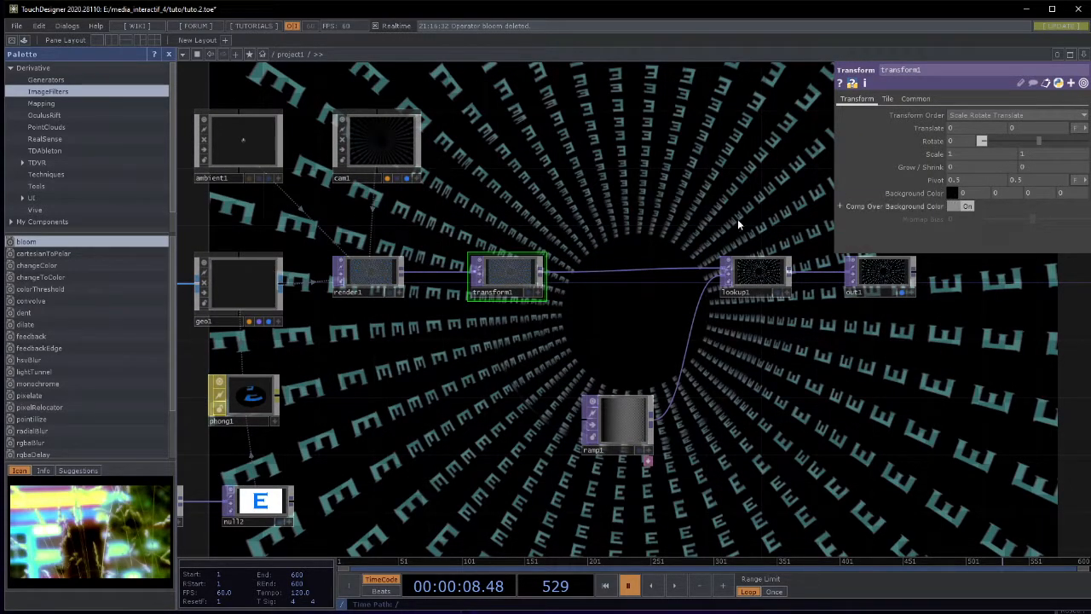
Add a bloom component from the ImageFilters palette and wire it between transform1 and lookup1
scroll(609, 256, up, 4)
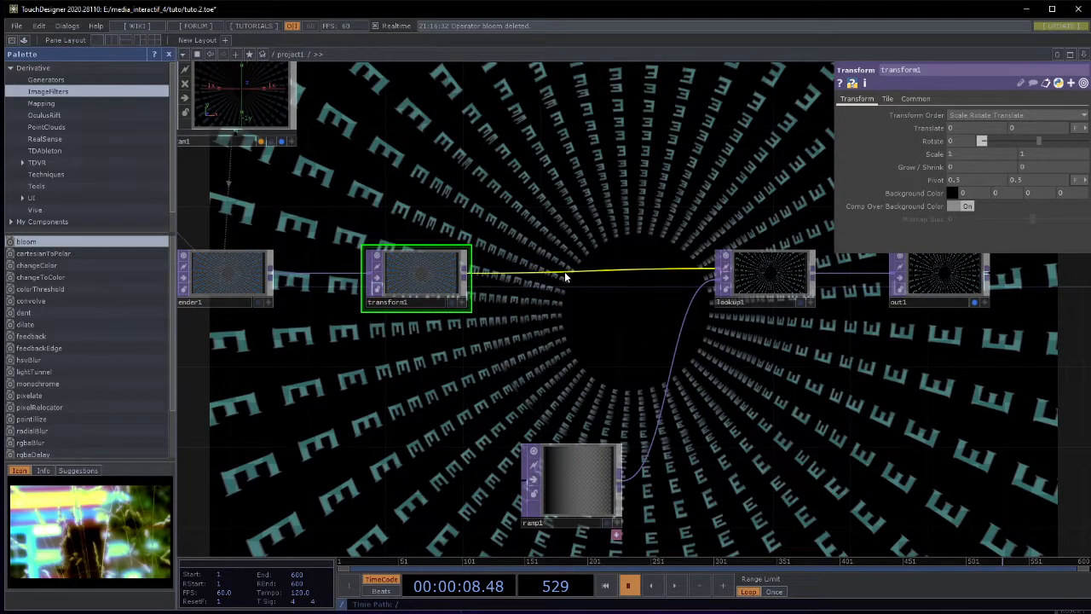
drag(567, 275, 589, 309)
drag(27, 242, 588, 241)
drag(654, 202, 605, 304)
drag(486, 306, 546, 282)
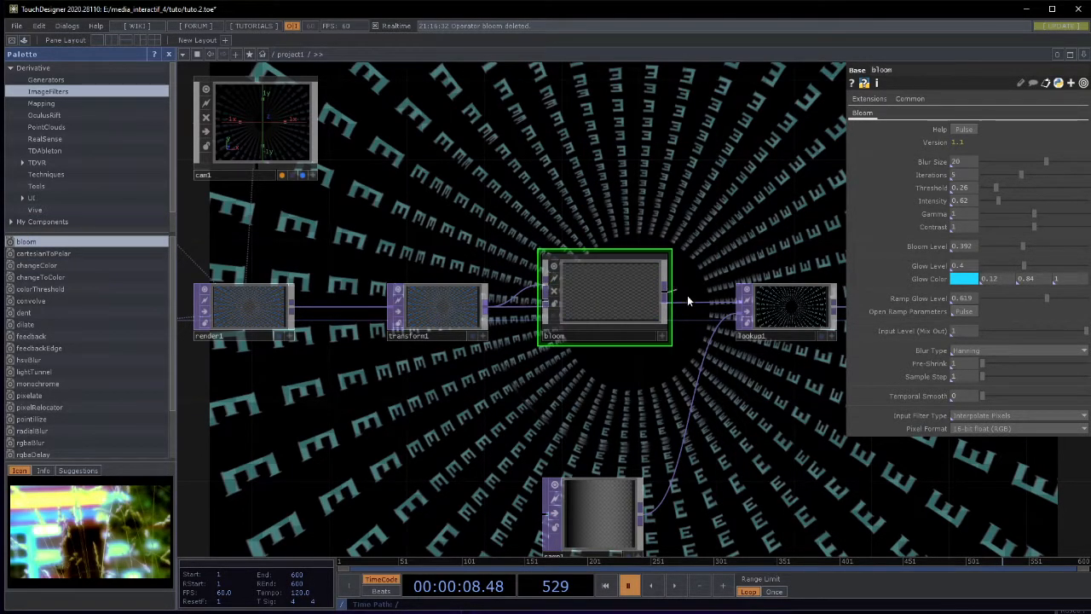
drag(680, 296, 738, 302)
drag(583, 273, 583, 294)
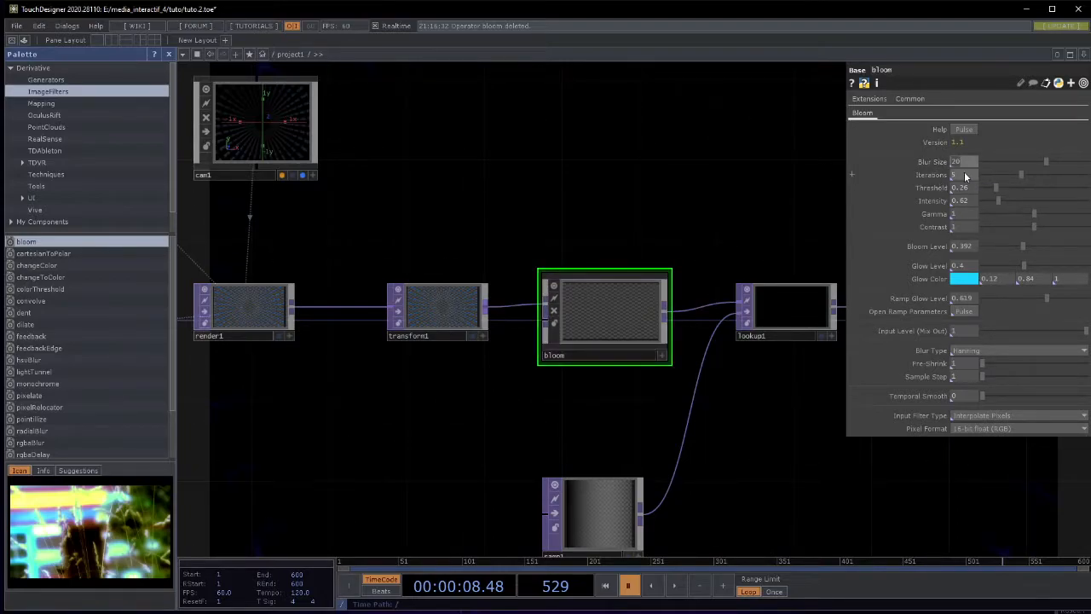
Set the bloom's Blur Size to 1, Iterations to 2 and Intensity to 0.35
click(963, 176)
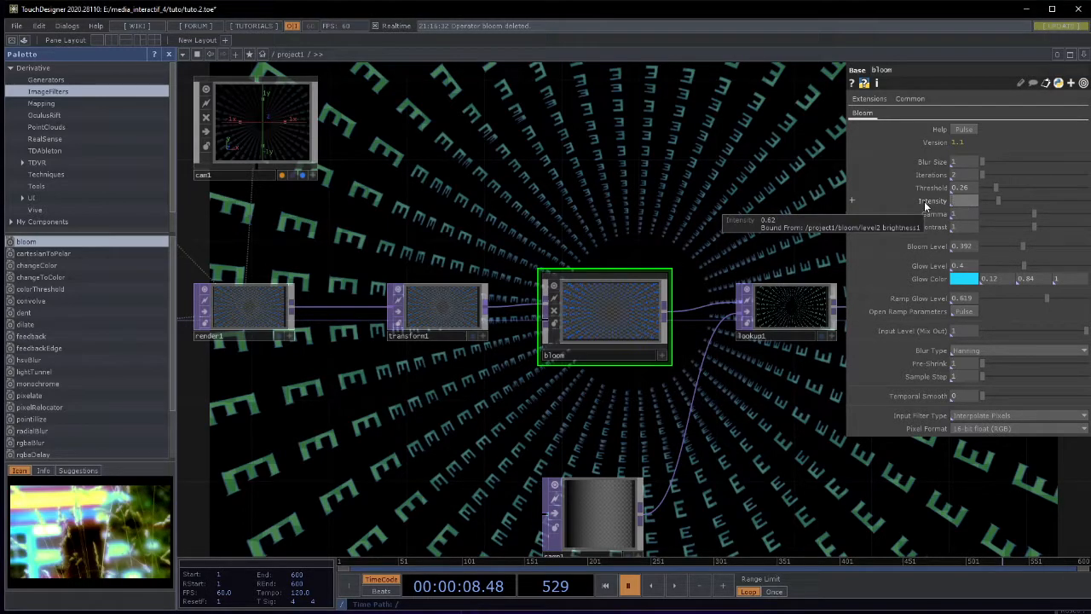
text(.35)
key(Return)
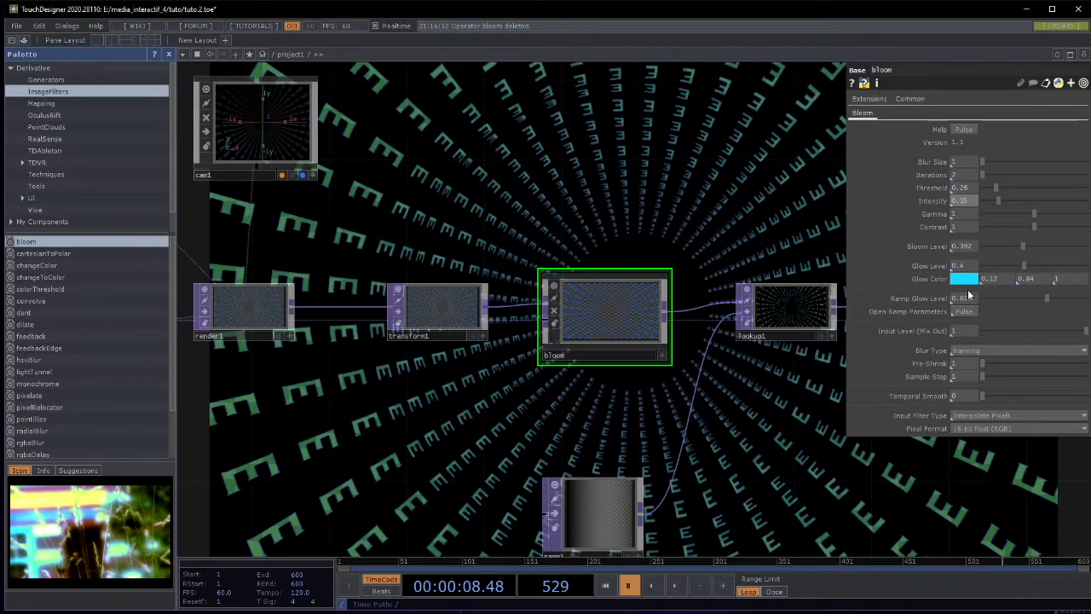
Play the timeline to preview the animated text tunnel with bloom, pause it, and review the whole network
key(h)
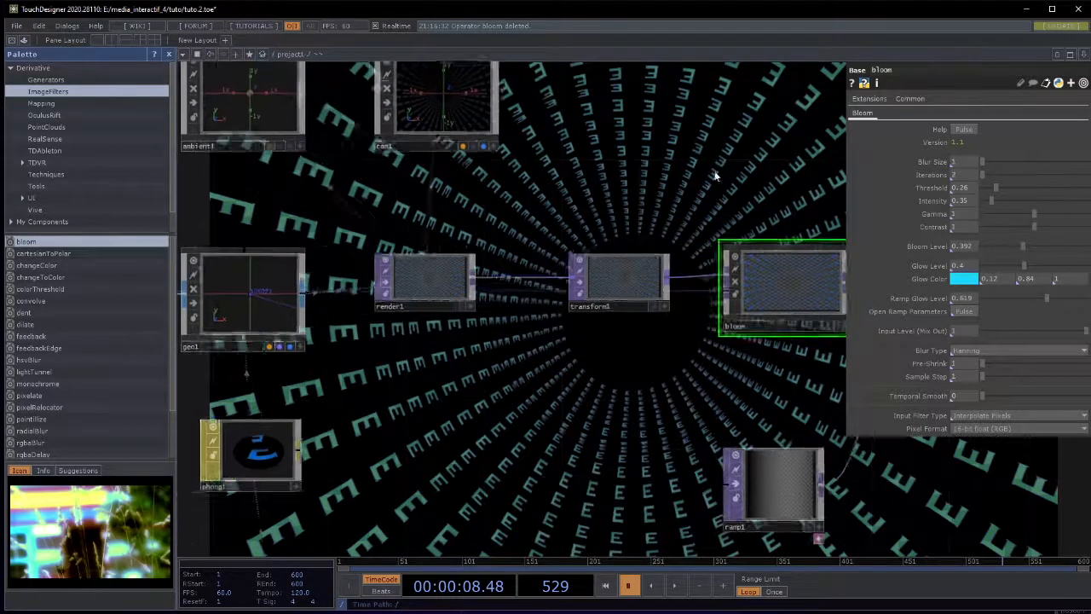
drag(559, 342, 704, 356)
drag(558, 329, 659, 409)
key(space)
drag(624, 296, 714, 384)
scroll(675, 337, up, 3)
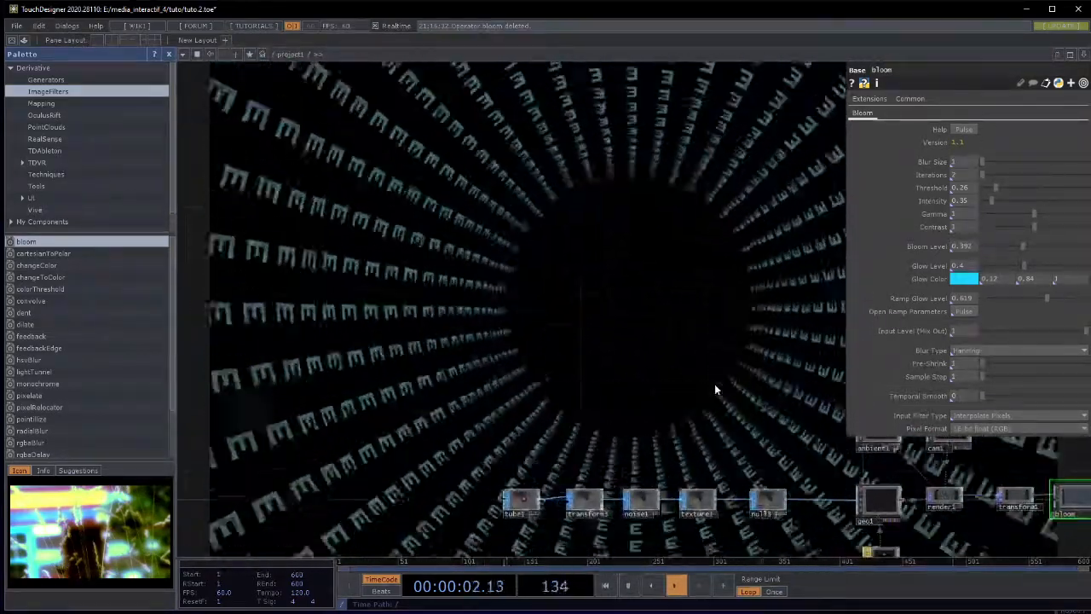
key(space)
drag(665, 400, 573, 215)
scroll(558, 298, down, 4)
scroll(567, 306, up, 1)
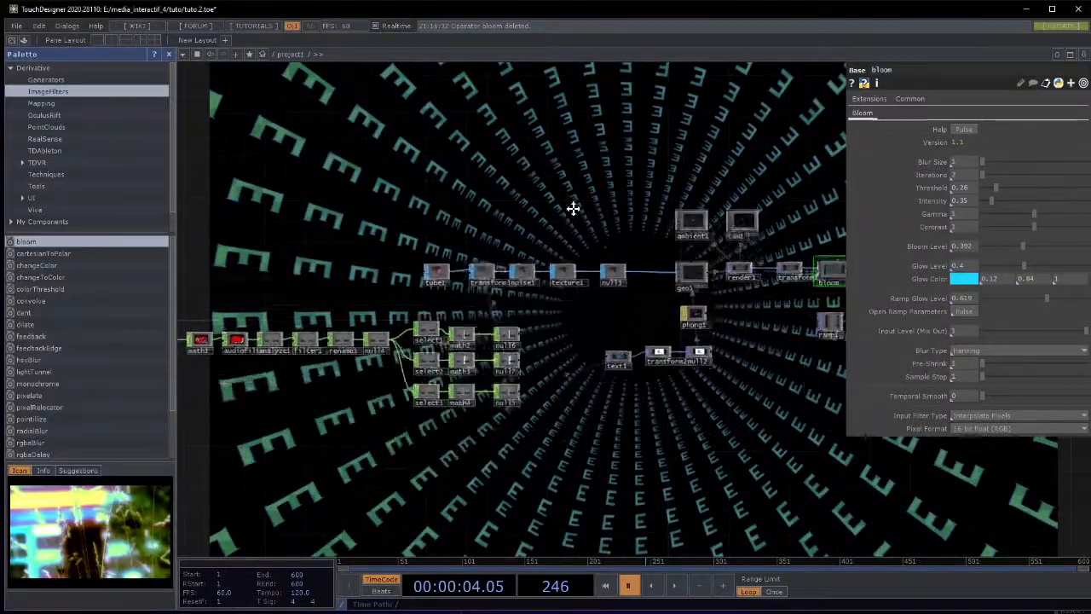